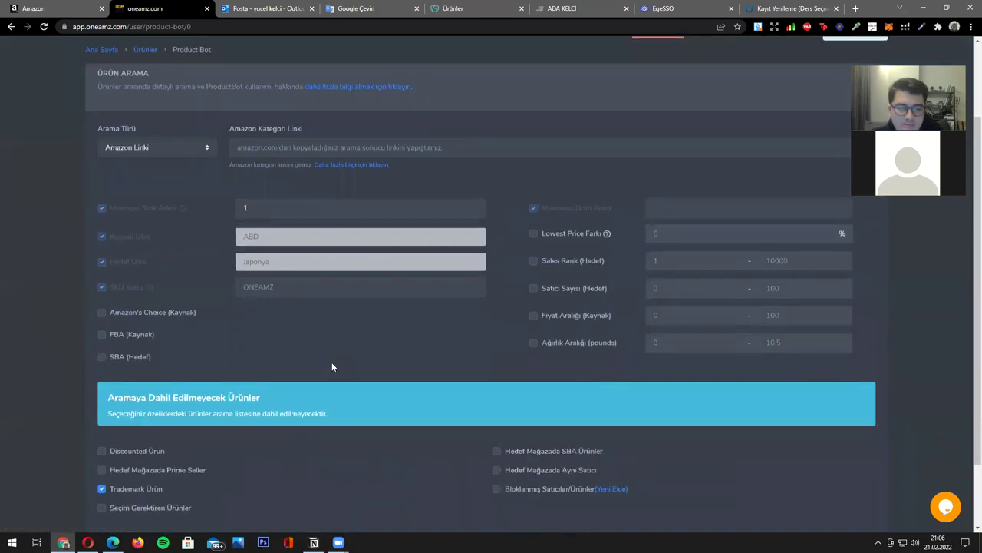
left_click(188, 148)
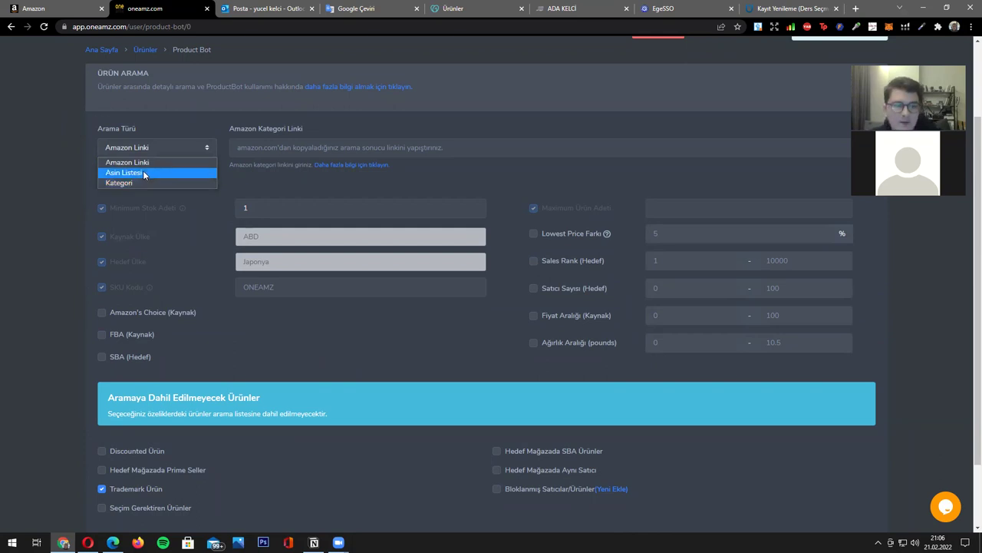
left_click(520, 73)
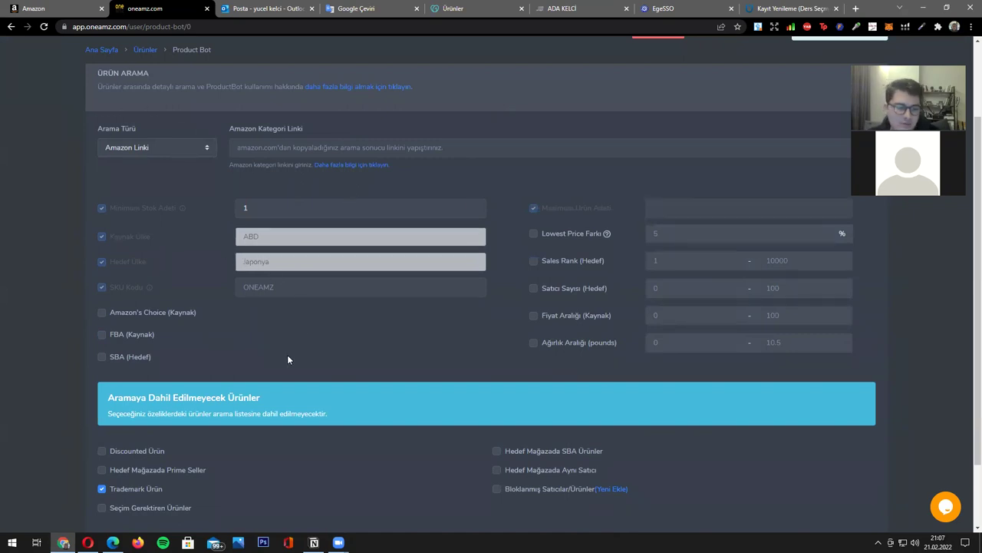
left_click(102, 313)
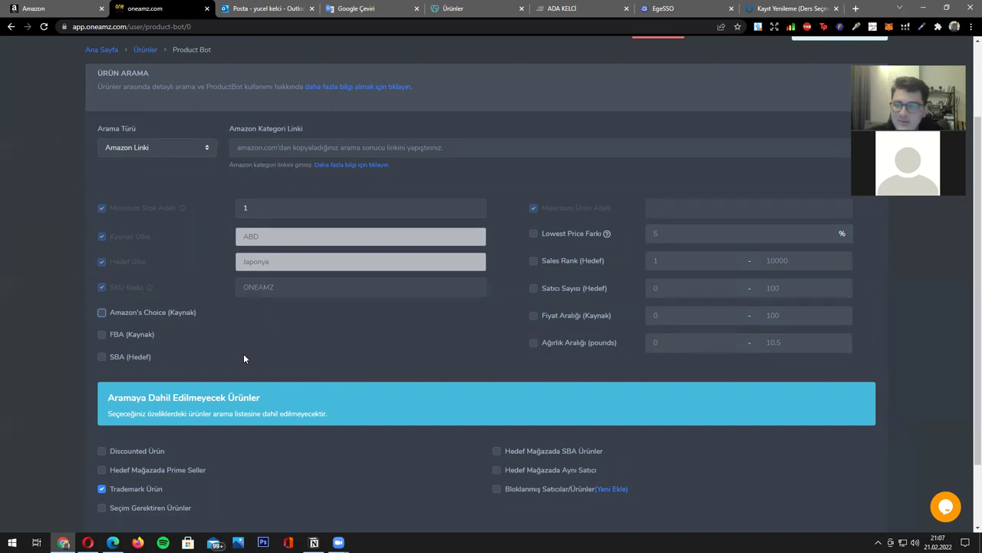
Open amazon.com in a new browser tab and sign out of the current customer account
left_click(856, 8)
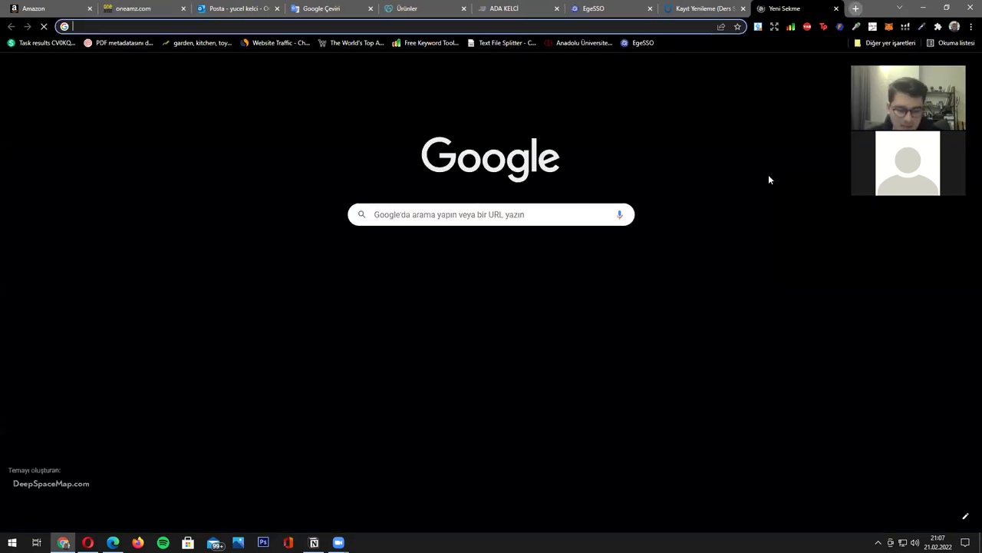
type("amazon.com")
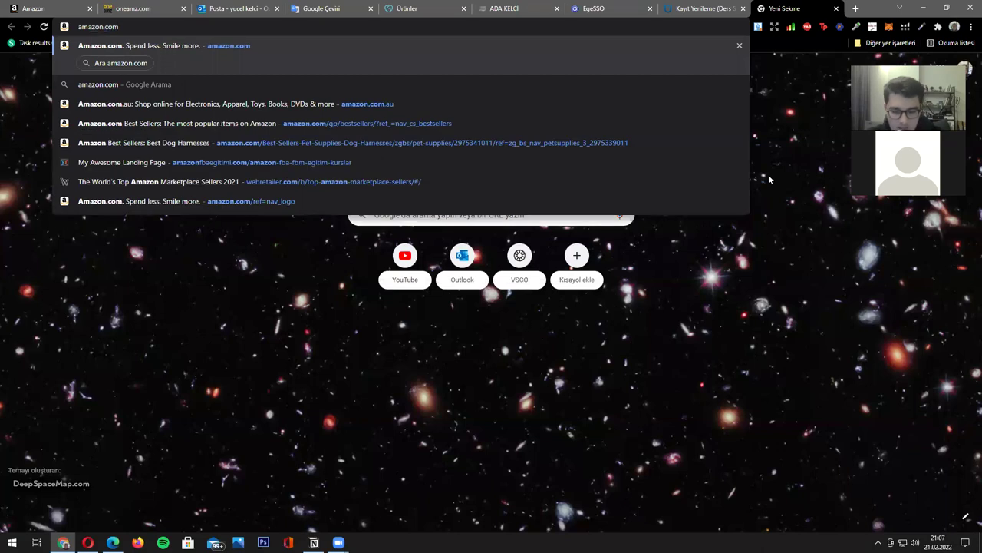
key("Return")
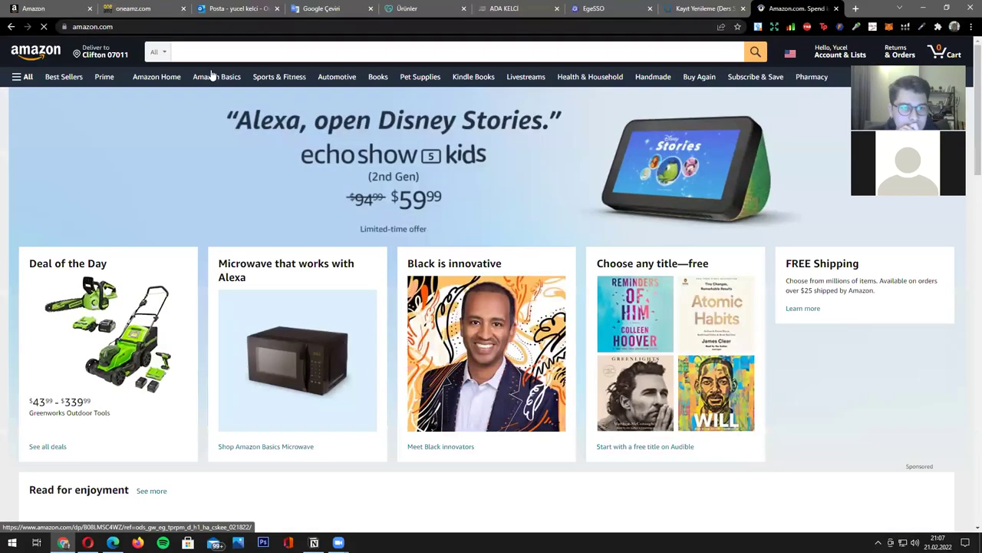
mouse_move(827, 53)
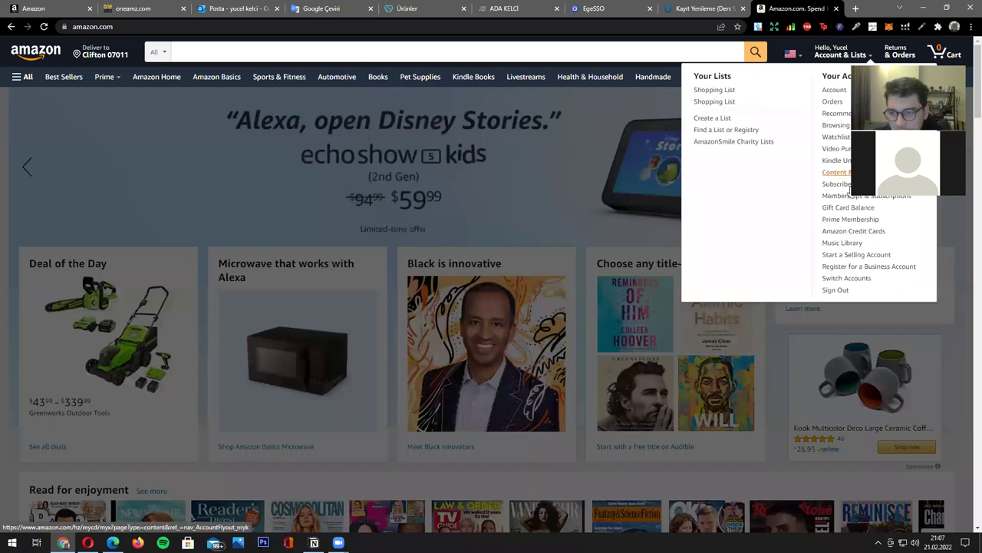
left_click(835, 290)
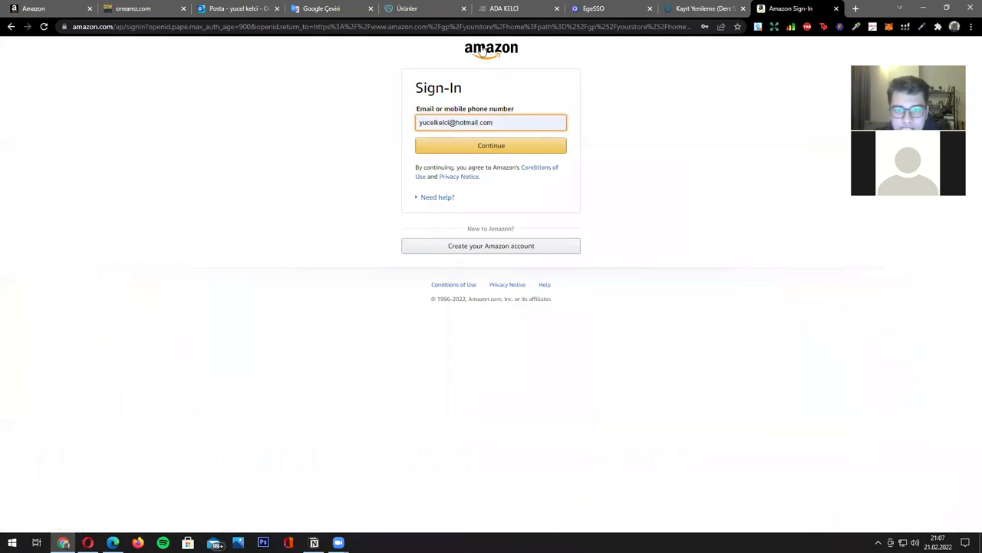
Return to the Amazon home page and set the delivery location to US zip code 07011
left_click(481, 49)
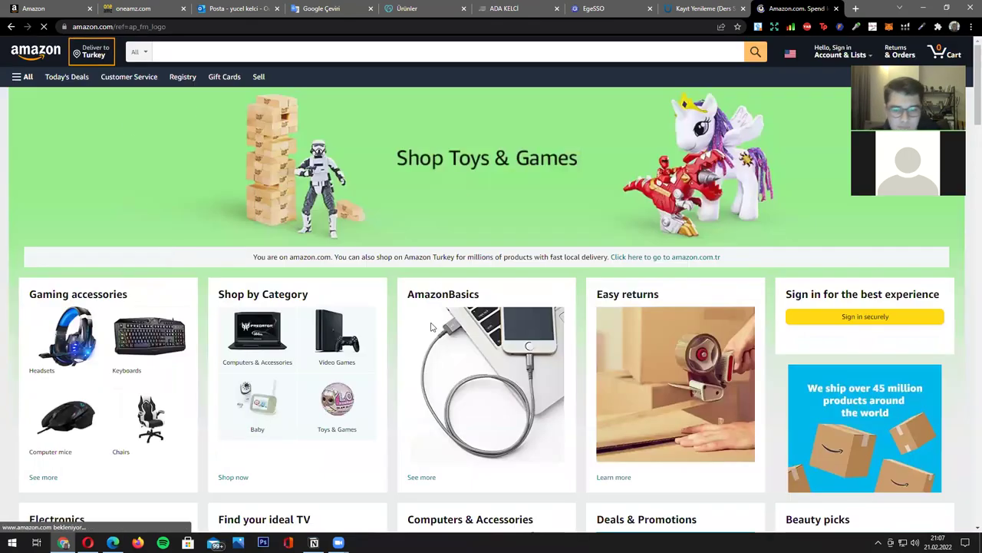
left_click(105, 55)
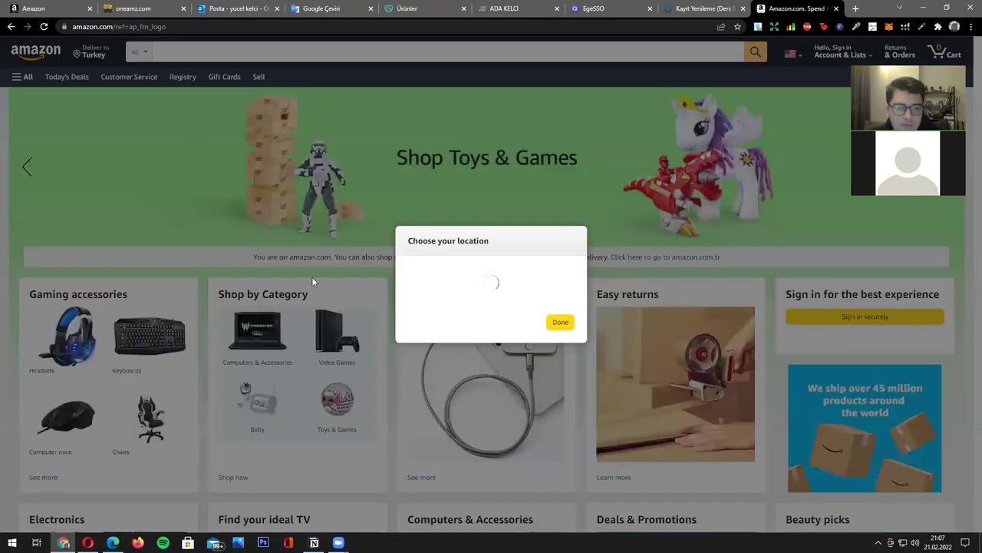
left_click(445, 299)
left_click(439, 337)
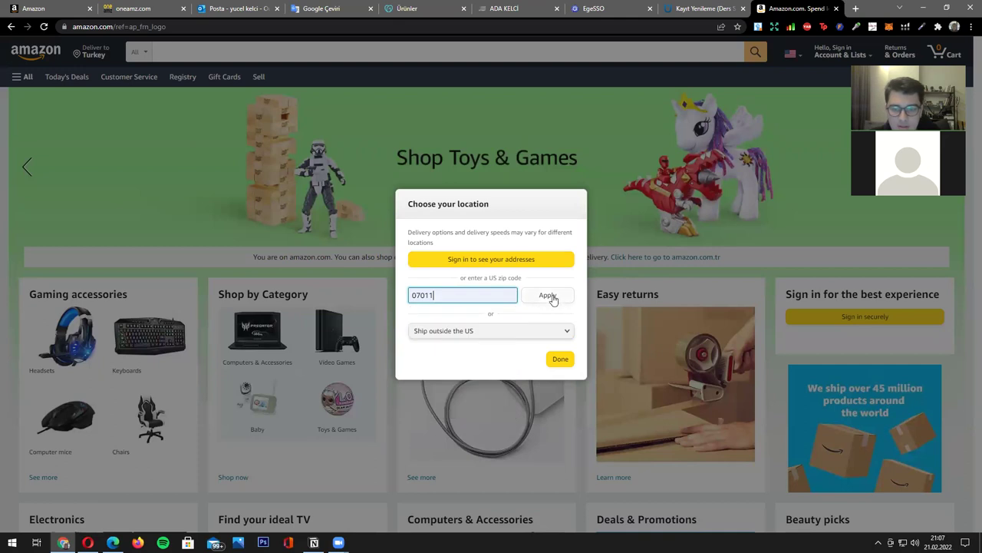
left_click(548, 296)
left_click(546, 332)
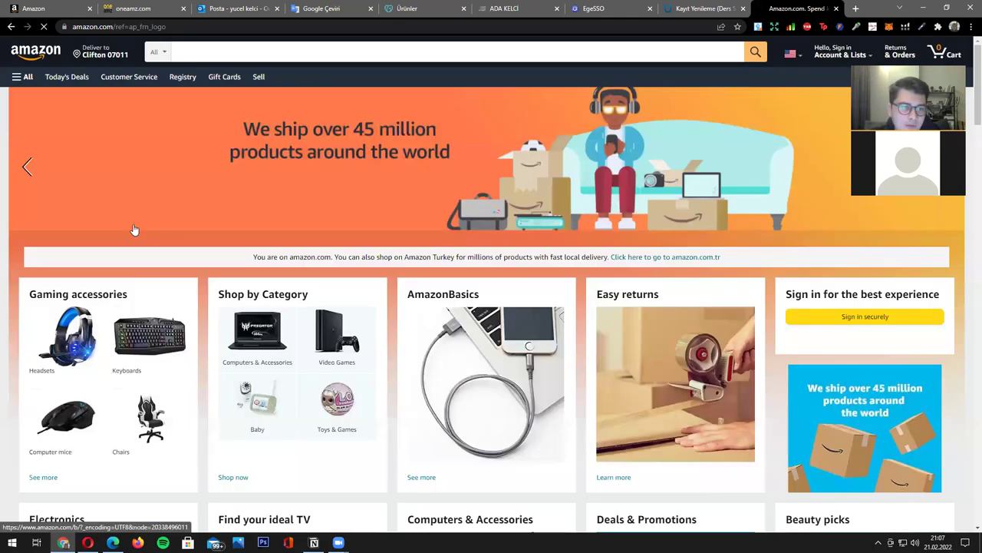
Open the Home & Kitchen best sellers in a new tab and go to its Storage & Organization category
left_click(64, 77)
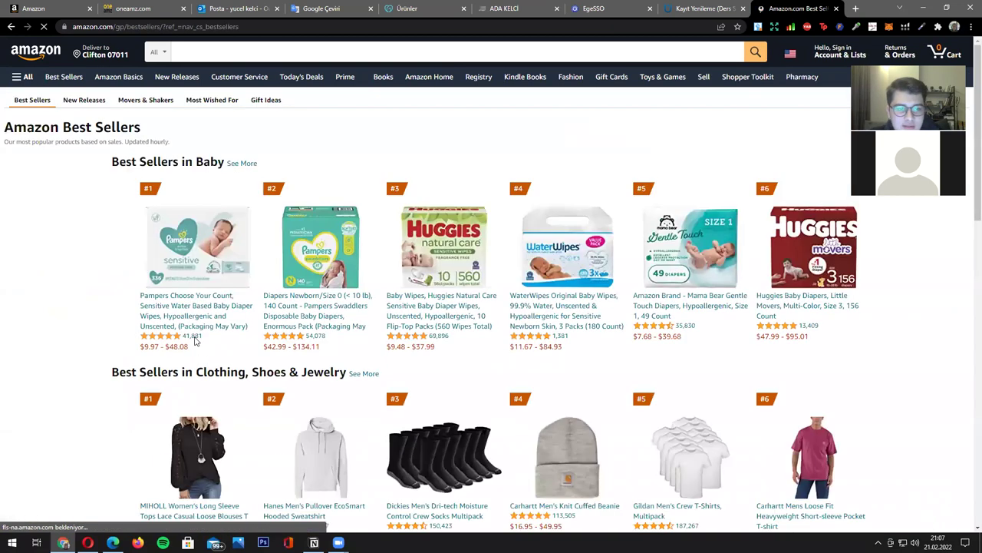
scroll(43, 345, "down", 1)
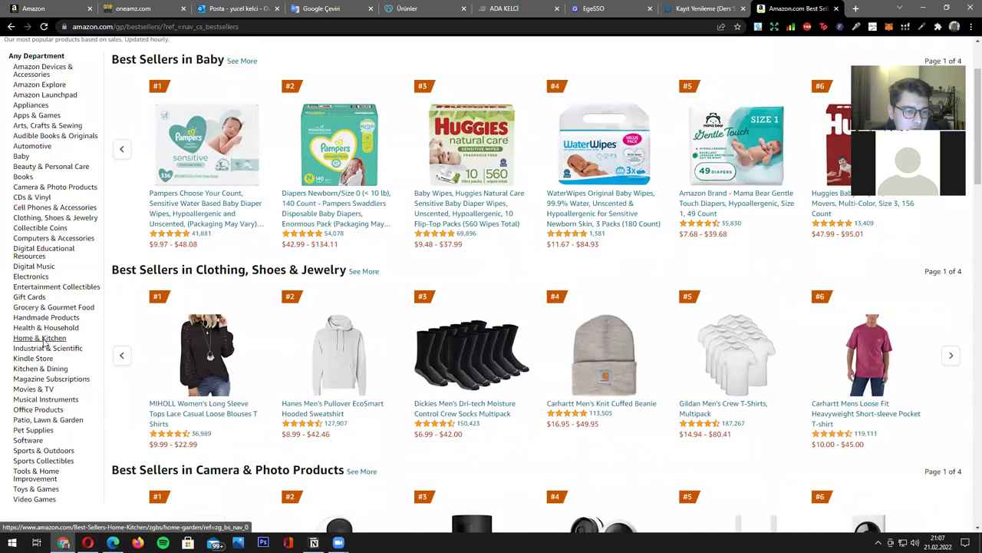
right_click(67, 350)
left_click(86, 355)
left_click(778, 13)
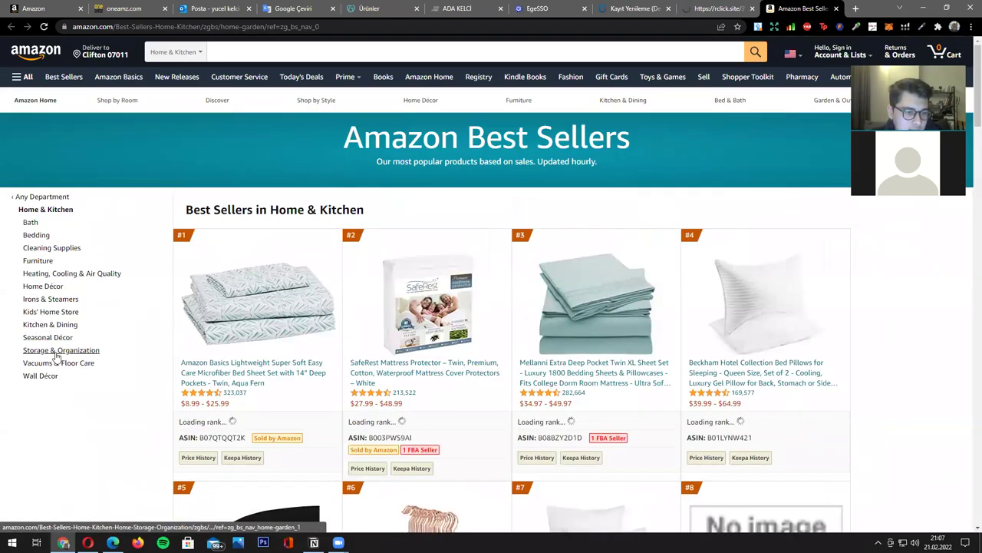
left_click(28, 349)
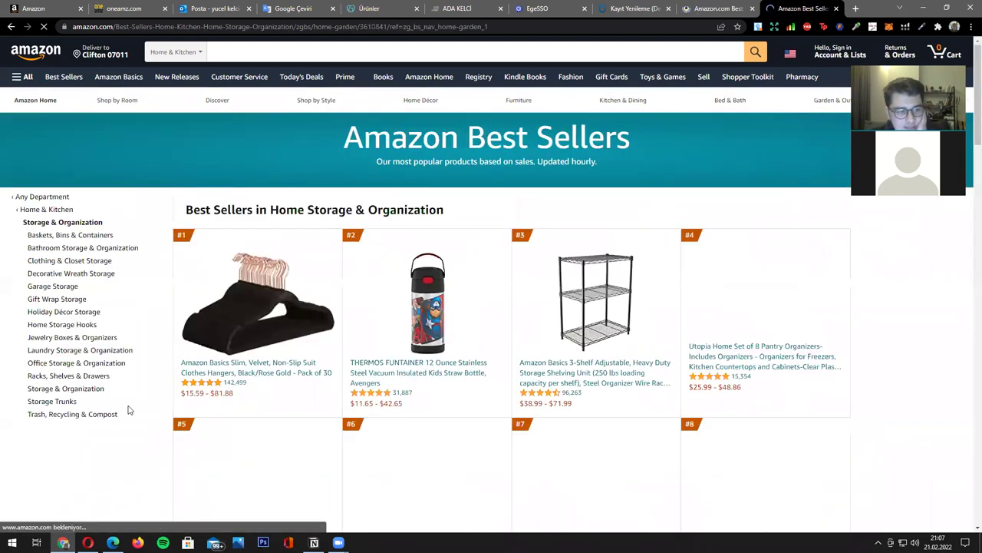
Copy the category name "Jewelry Boxes & Organizers" and search for it within Home & Kitchen
left_click_drag(23, 337, 131, 340)
right_click(104, 343)
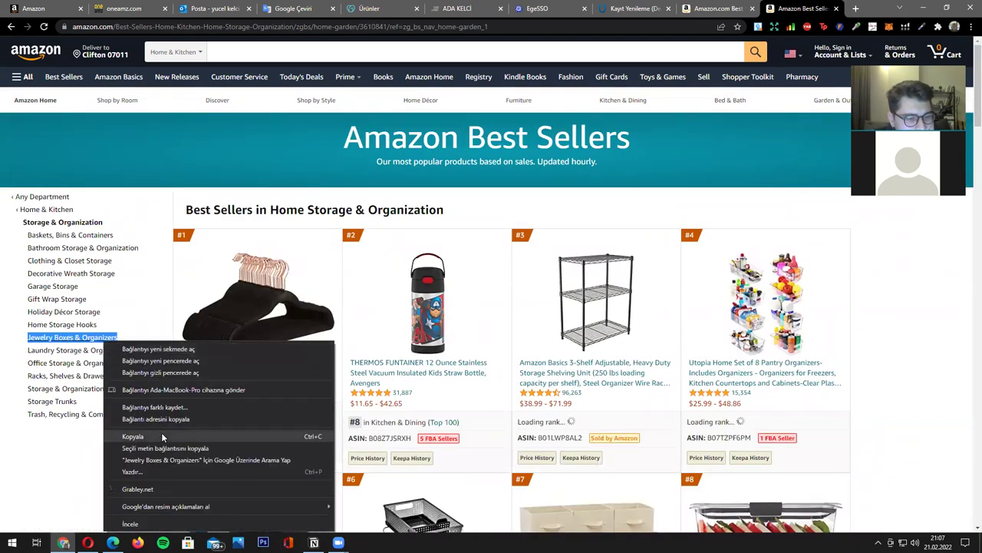
left_click(161, 436)
left_click(258, 49)
key("ctrl+v")
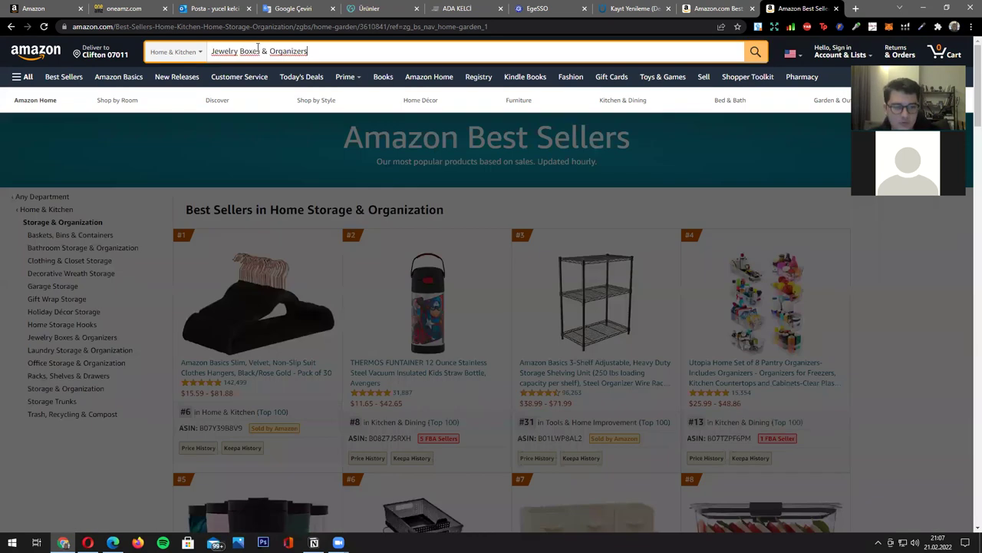
key("Return")
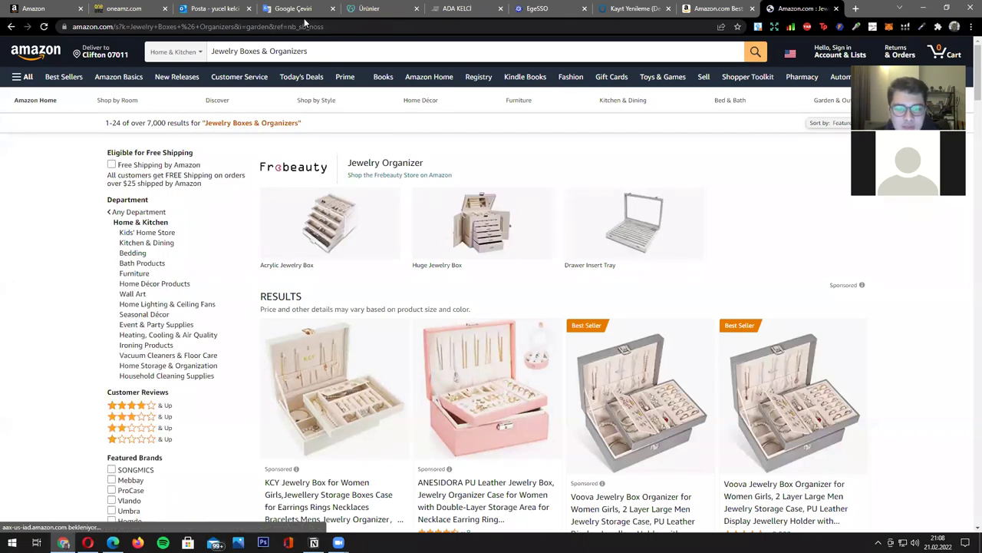
Look through the jewelry box search results, including their sales ranks, seller types and prices
scroll(501, 243, "down", 1)
scroll(499, 243, "down", 10)
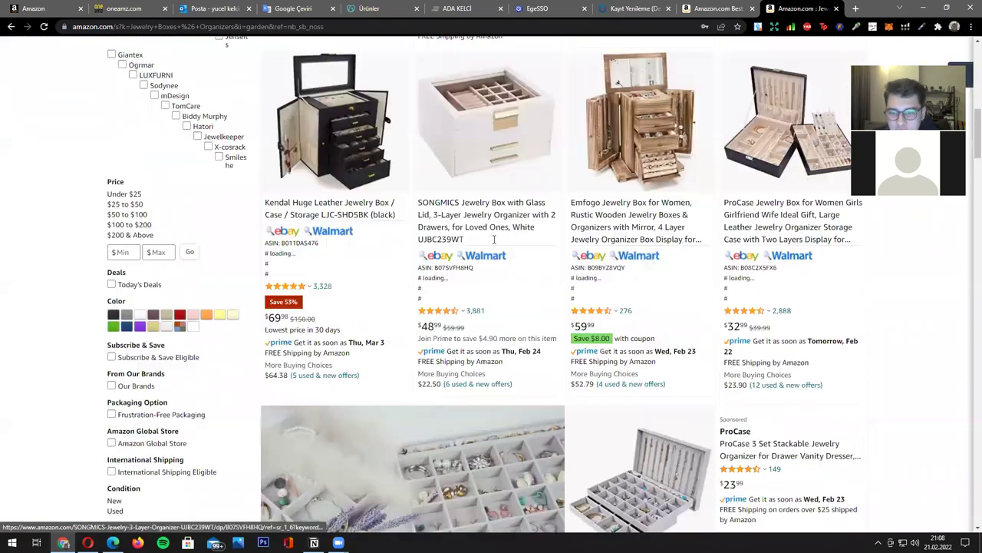
scroll(493, 244, "up", 2)
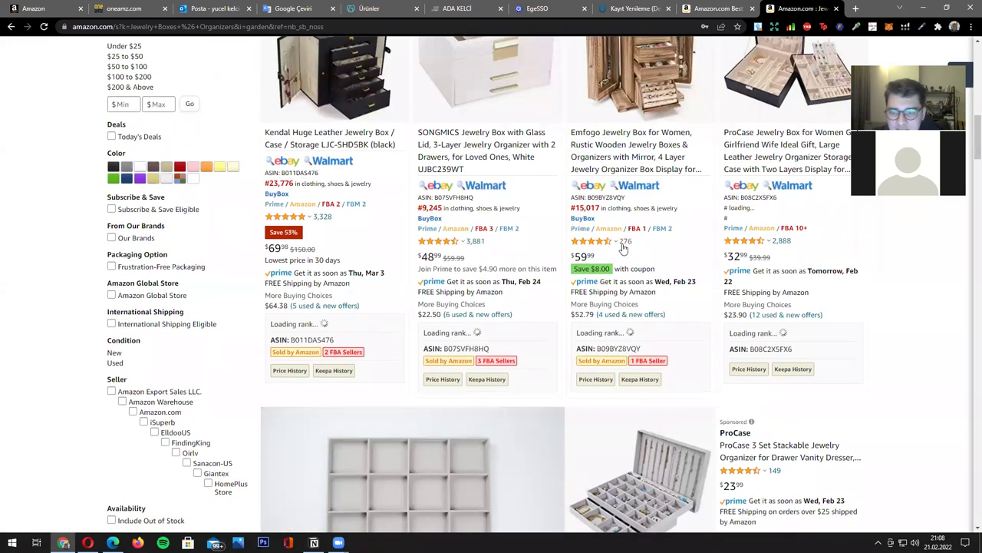
scroll(686, 271, "down", 2)
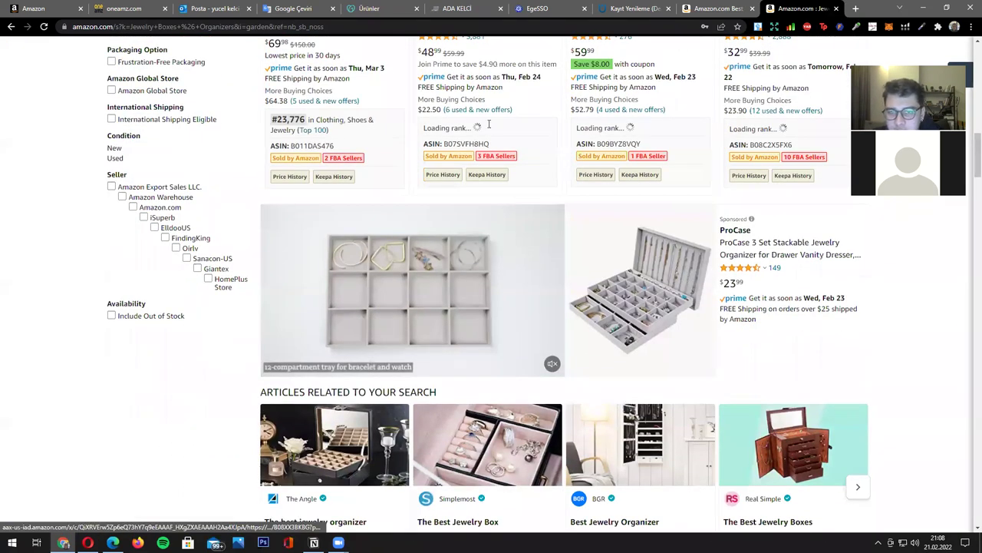
scroll(485, 83, "down", 4)
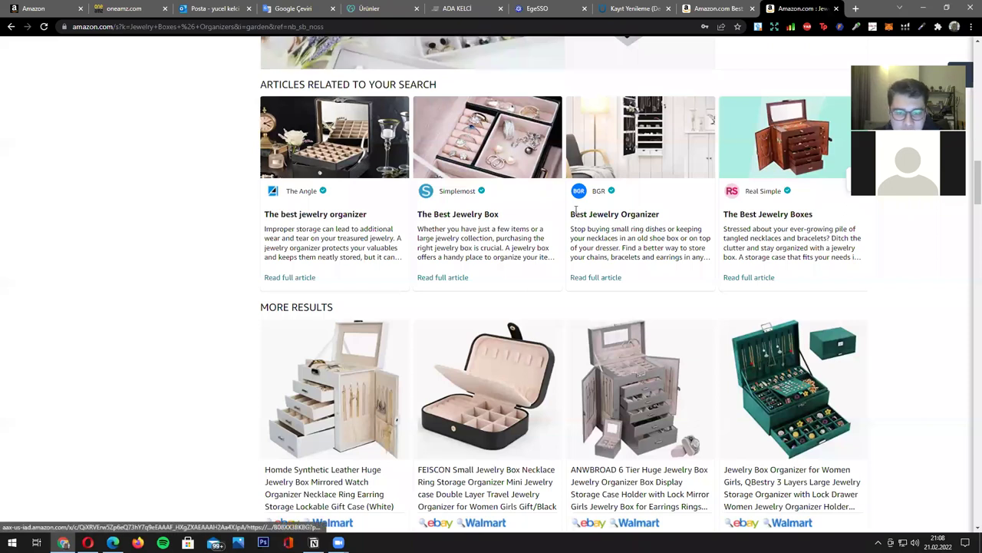
scroll(398, 144, "up", 4)
scroll(398, 145, "up", 1)
scroll(398, 144, "up", 3)
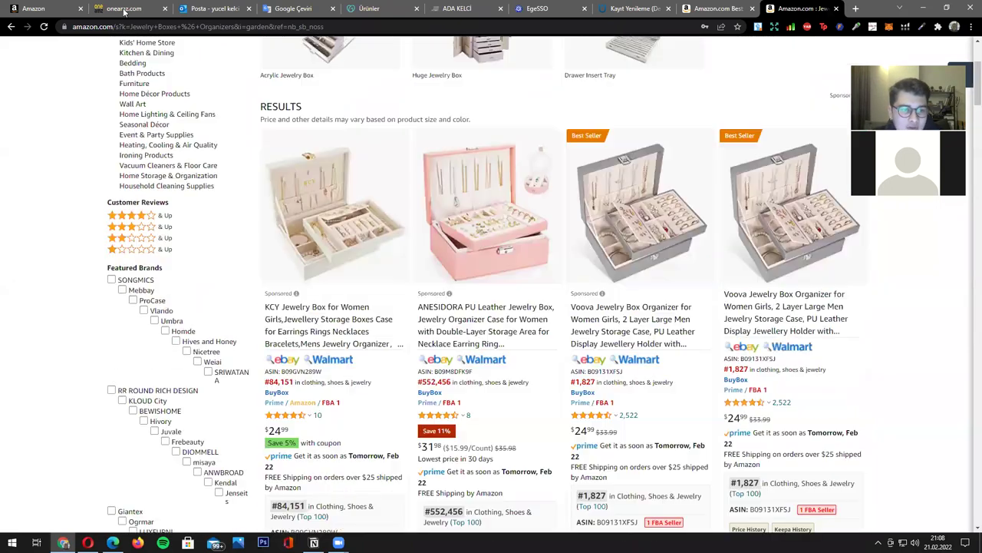
Switch to the oneamz tab and go back from the new search form to the Product Bot overview
left_click(123, 8)
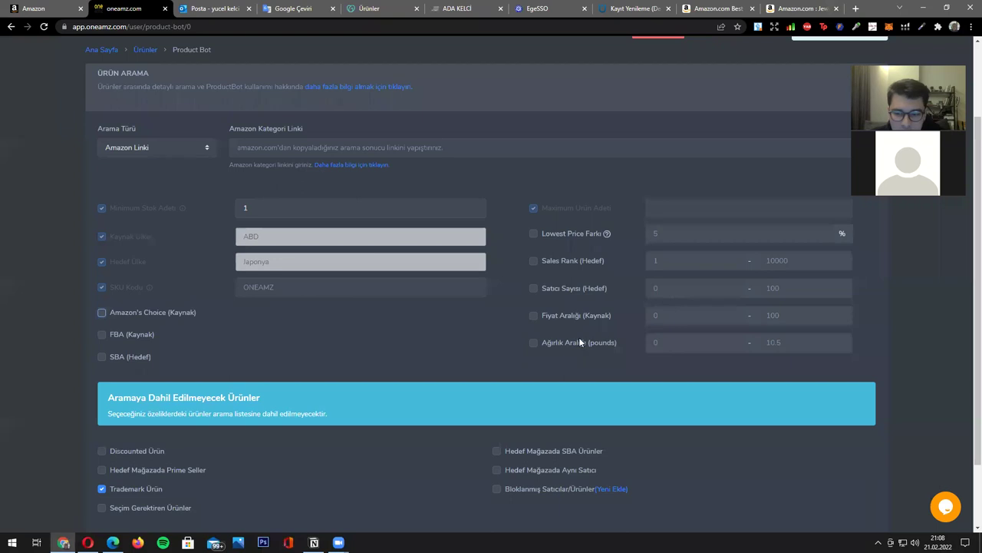
scroll(581, 339, "down", 1)
scroll(591, 285, "up", 2)
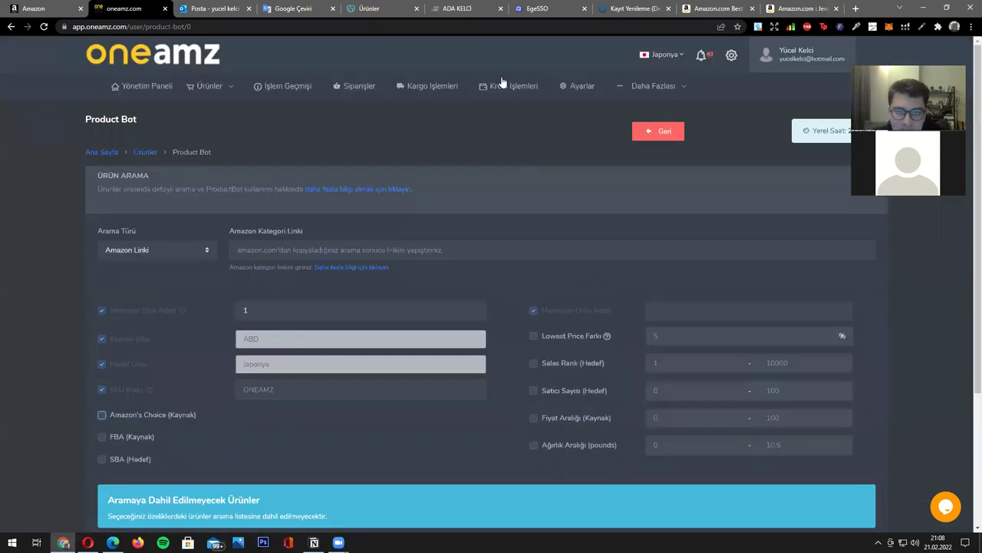
left_click(649, 143)
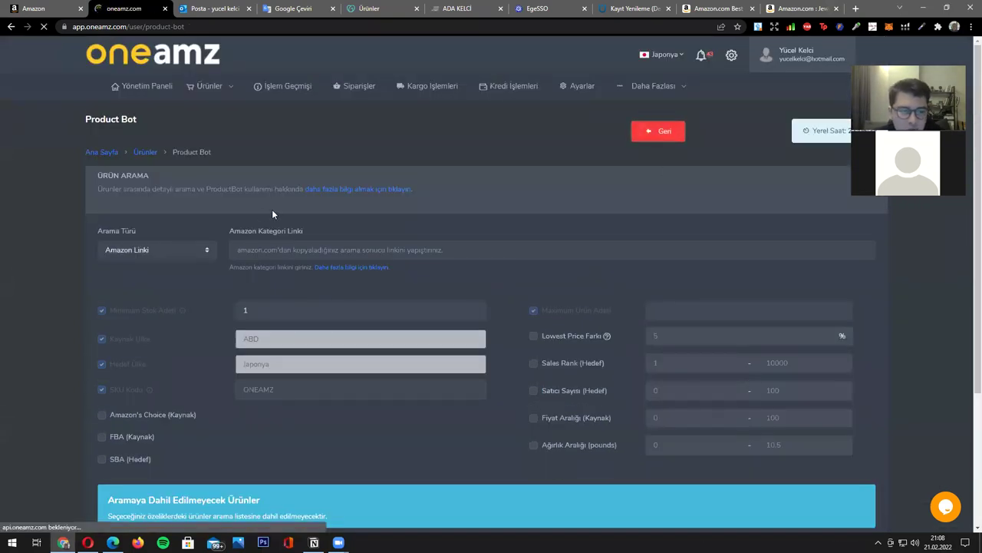
Check the total number of products found in the Product Bot product list
mouse_move(211, 89)
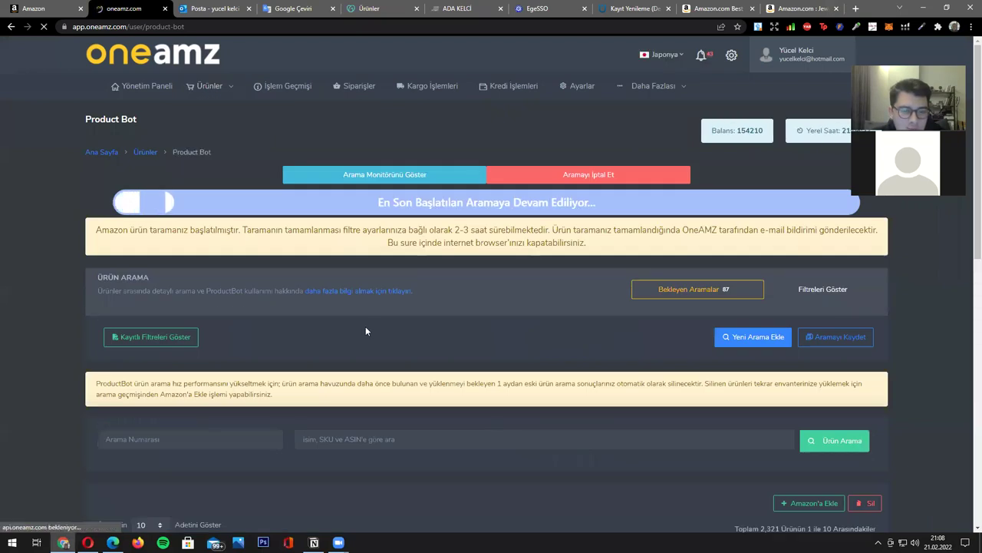
scroll(447, 343, "down", 4)
left_click_drag(761, 221, 829, 221)
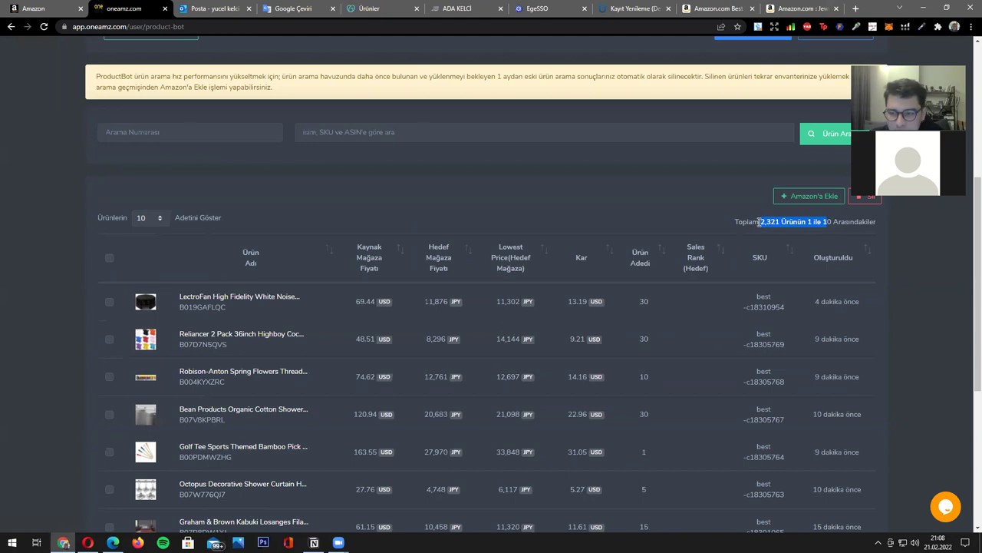
left_click(694, 209)
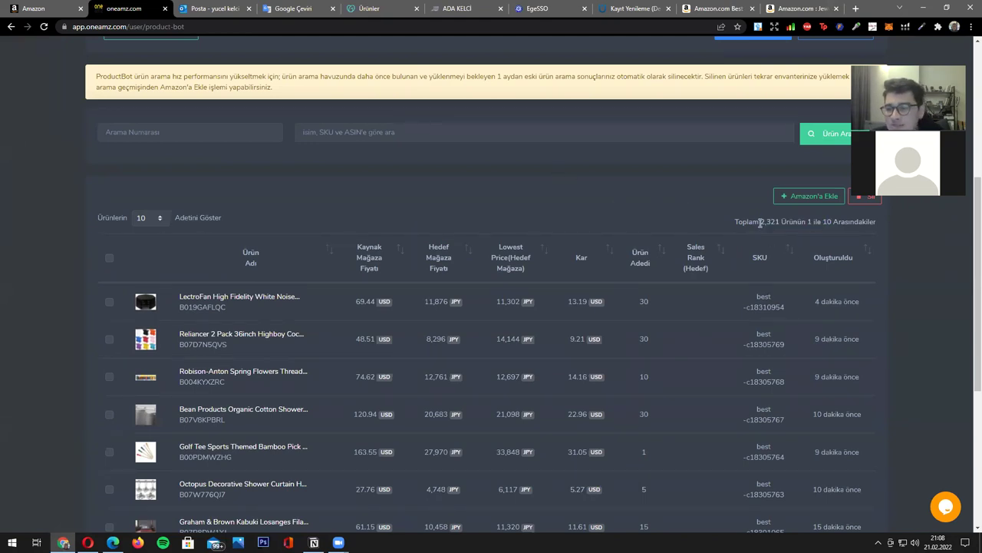
left_click_drag(760, 222, 776, 224)
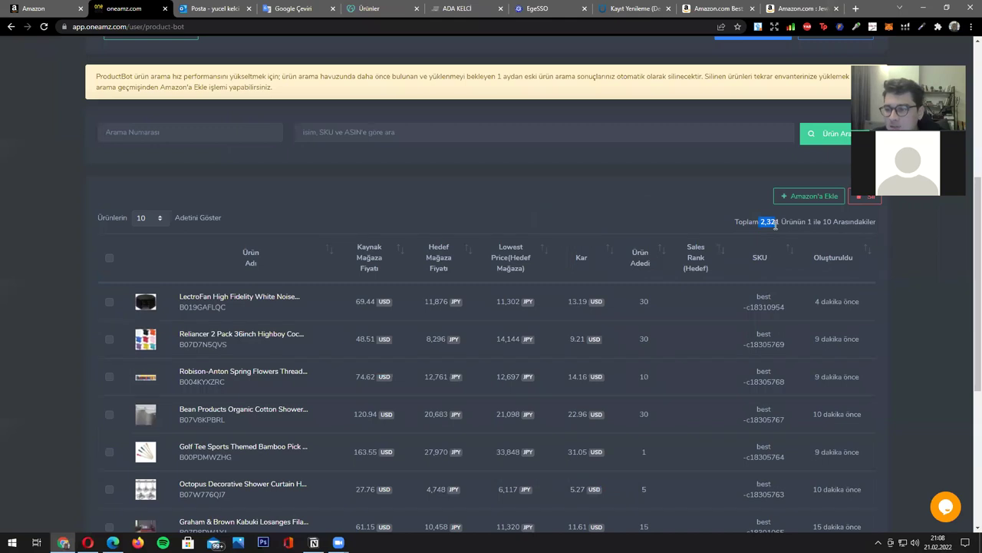
left_click(483, 278)
scroll(479, 282, "up", 4)
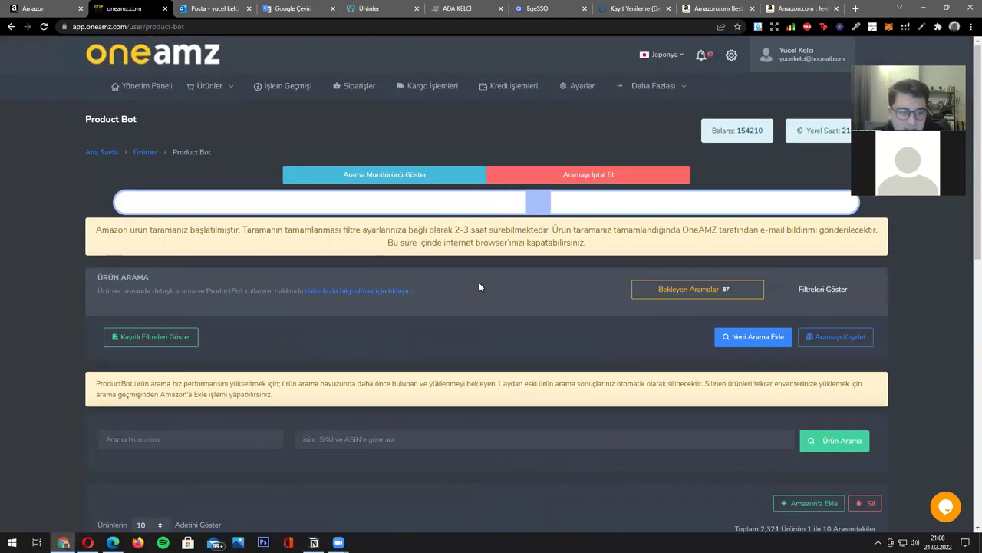
Add a new product search and enable its Amazon's Choice (Kaynak) filter
left_click(748, 336)
scroll(301, 319, "down", 2)
left_click(151, 257)
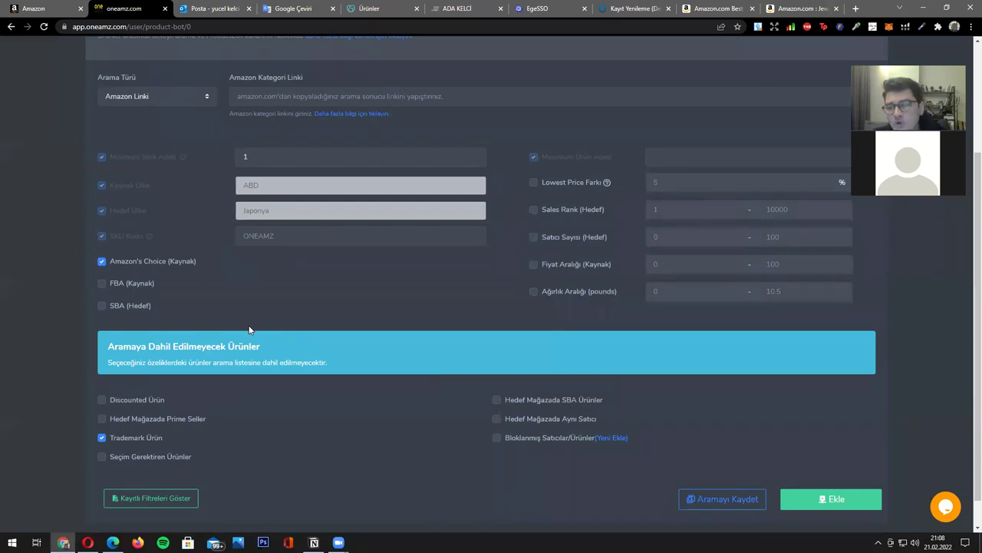
Switch to the Amazon jewelry box search results and look through the products' sales ranks, seller types and prices
left_click(782, 9)
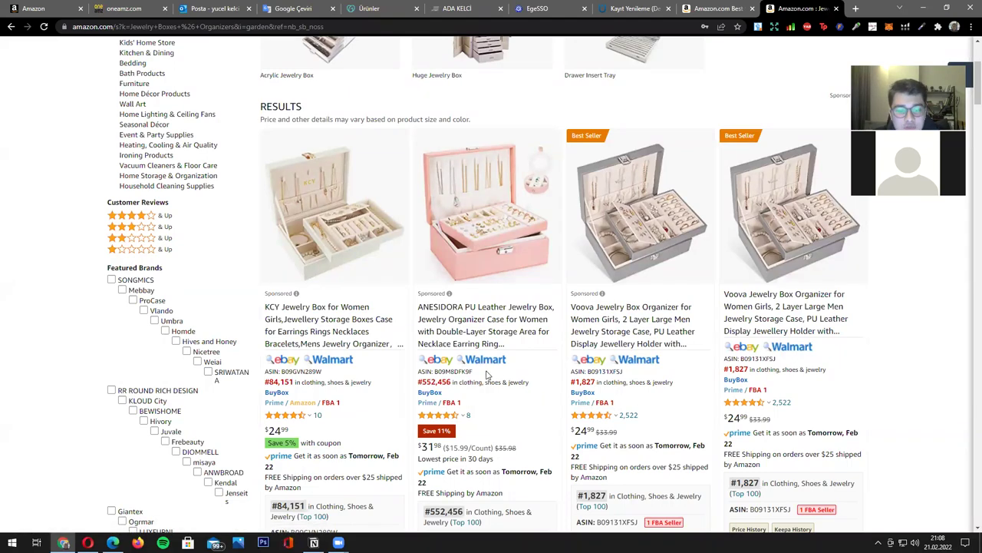
scroll(486, 374, "down", 2)
scroll(499, 337, "down", 5)
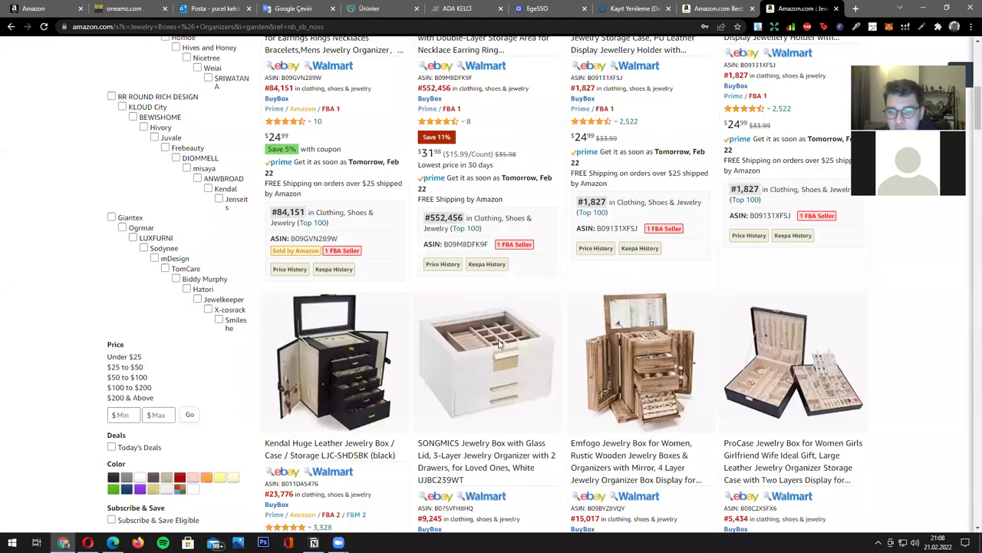
scroll(499, 346, "down", 4)
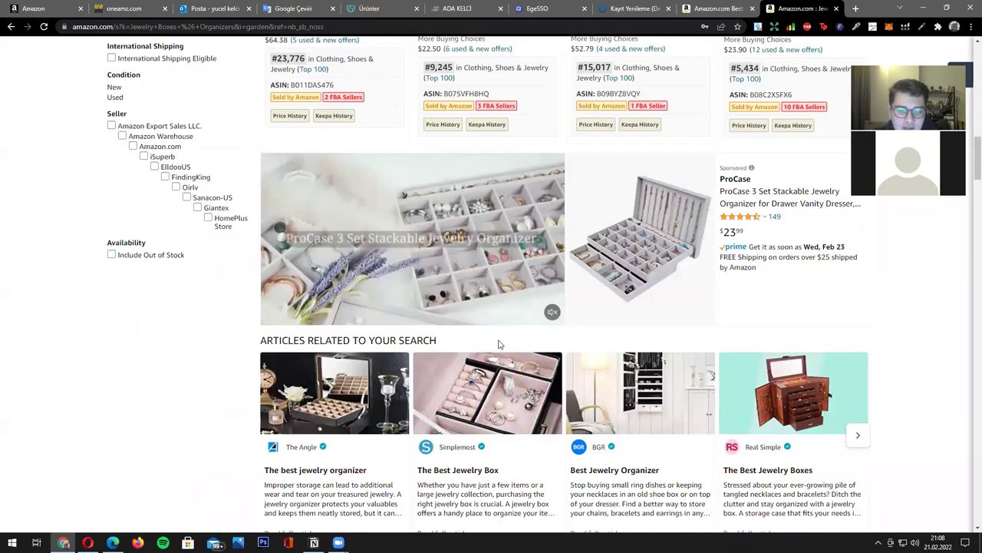
scroll(499, 349, "down", 3)
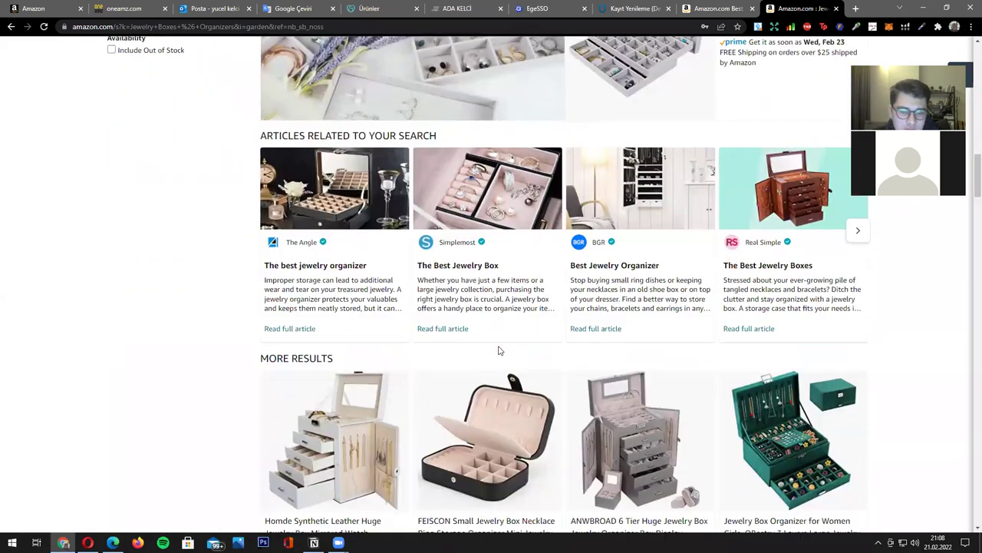
scroll(499, 350, "down", 4)
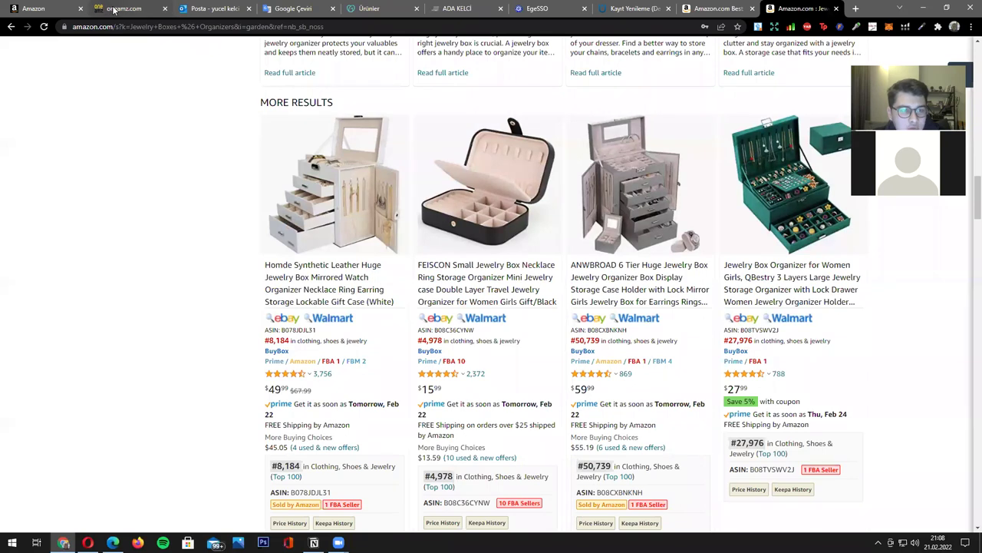
Switch to the oneamz tab and review the filters and exclusion options of the new product search form
left_click(121, 8)
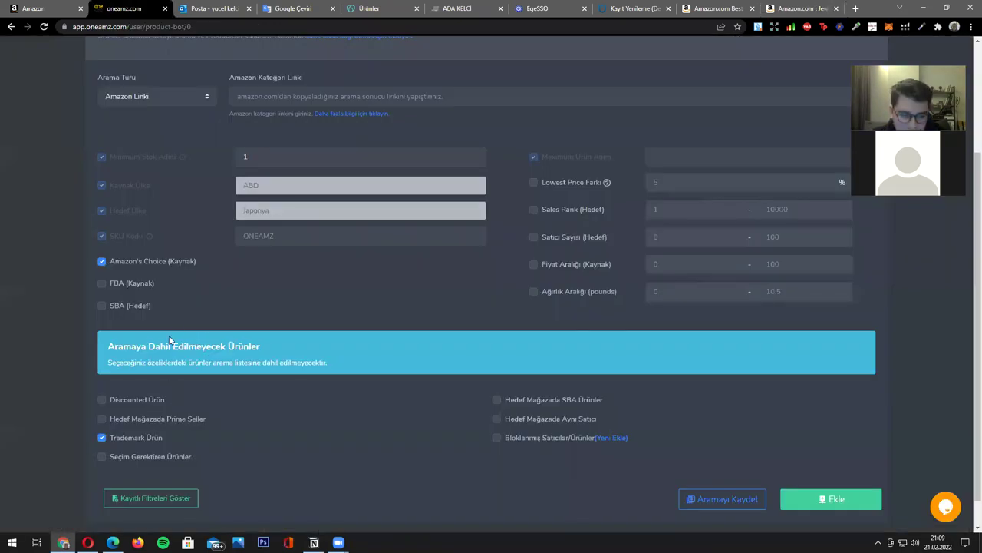
scroll(335, 338, "down", 1)
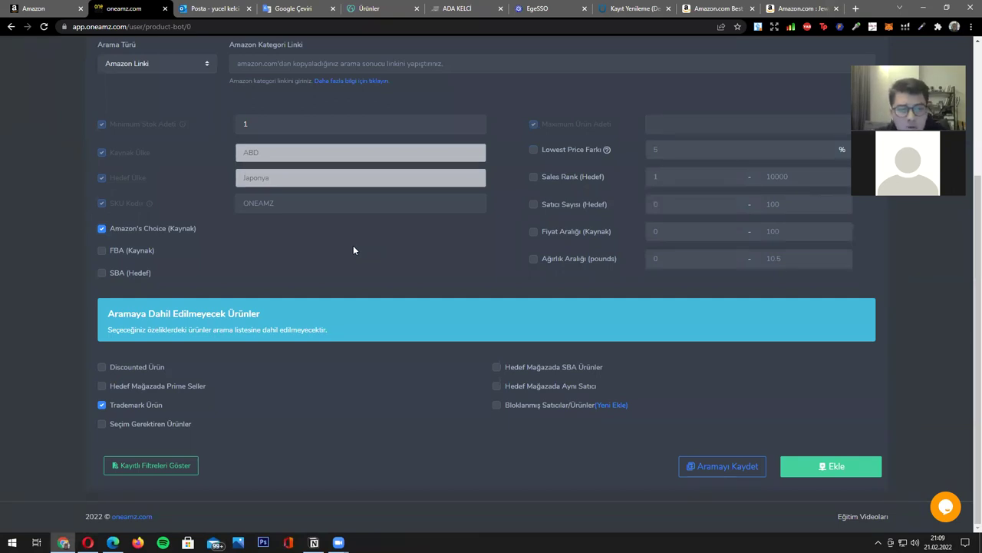
scroll(291, 203, "up", 3)
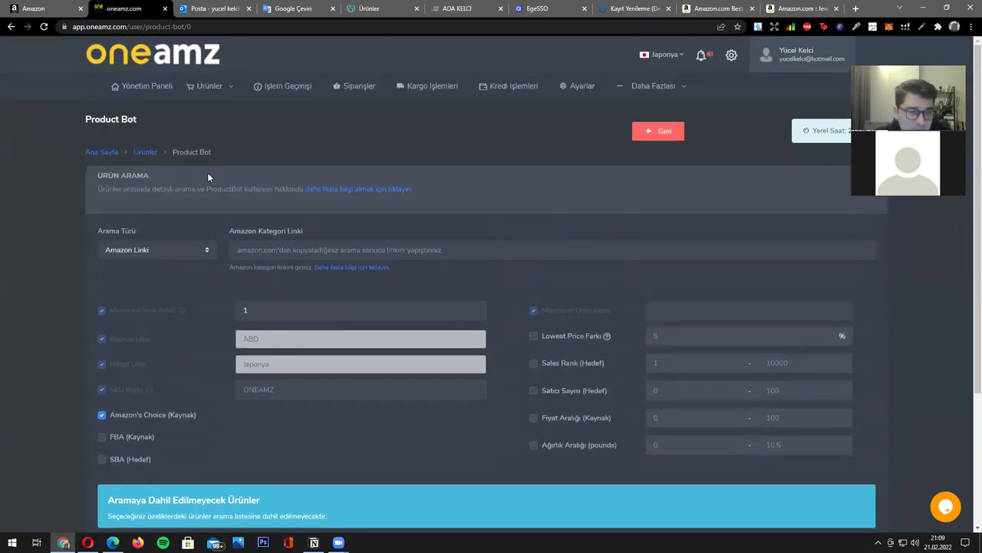
Open the oneamz inventory (Envanter) and run the OneAMZ's Choice check on its products
mouse_move(212, 96)
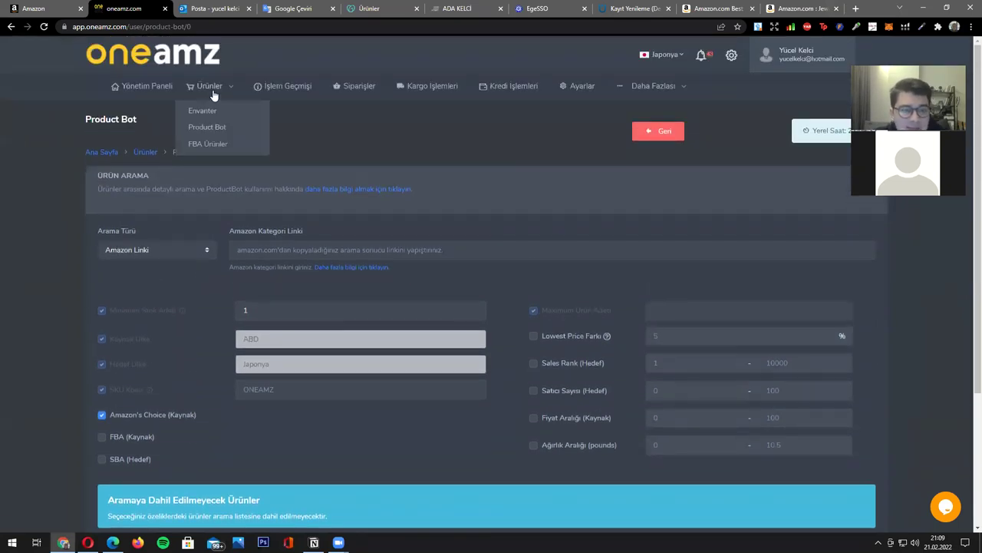
left_click(222, 114)
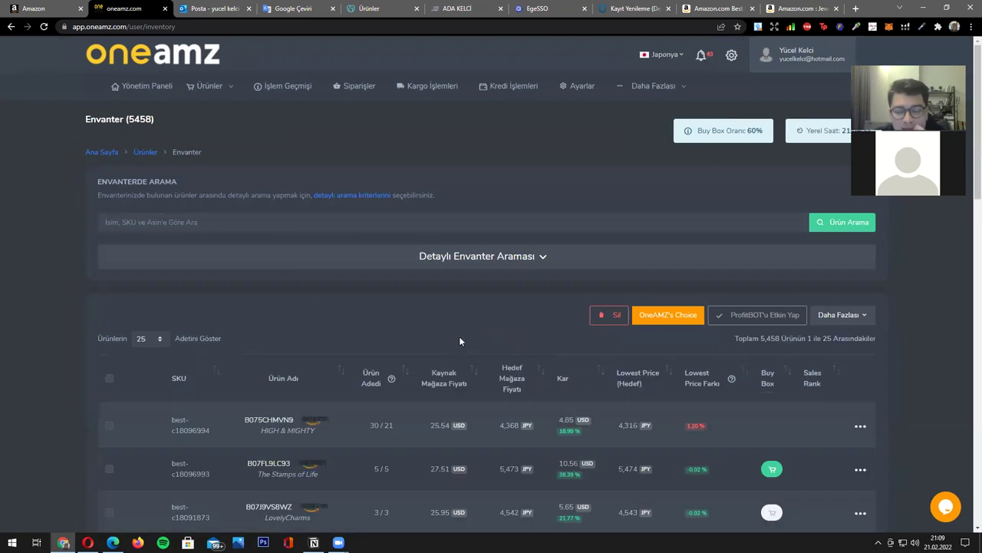
left_click(673, 327)
left_click(516, 373)
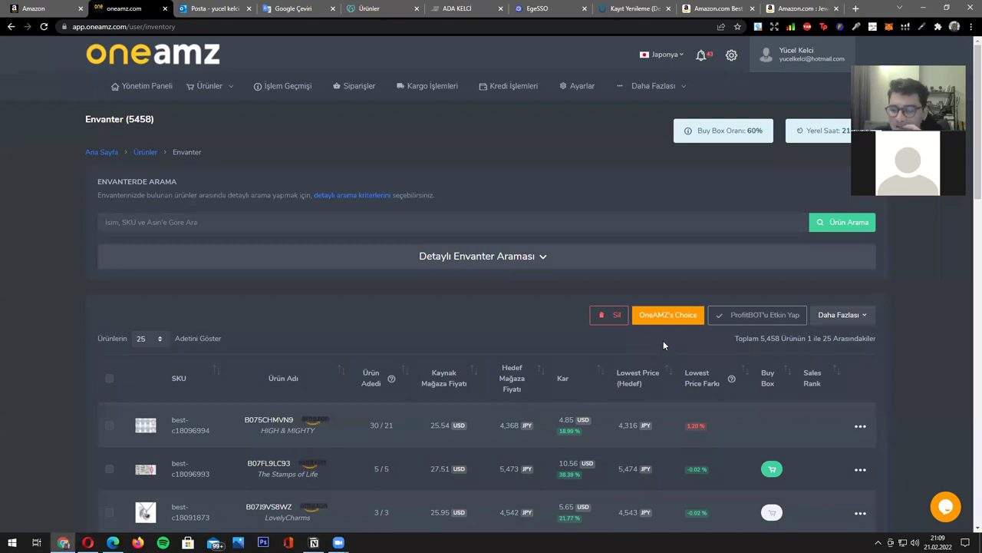
left_click(659, 320)
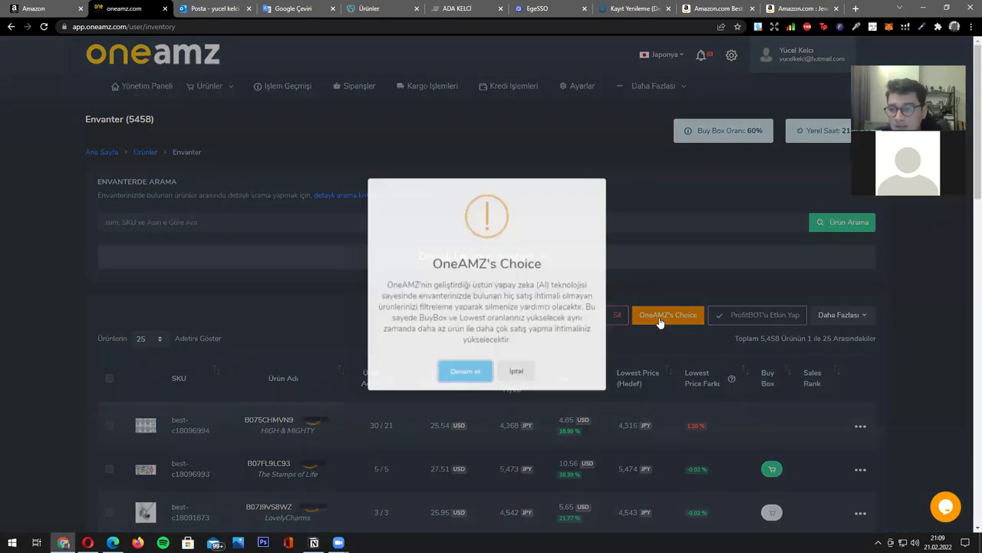
left_click(481, 370)
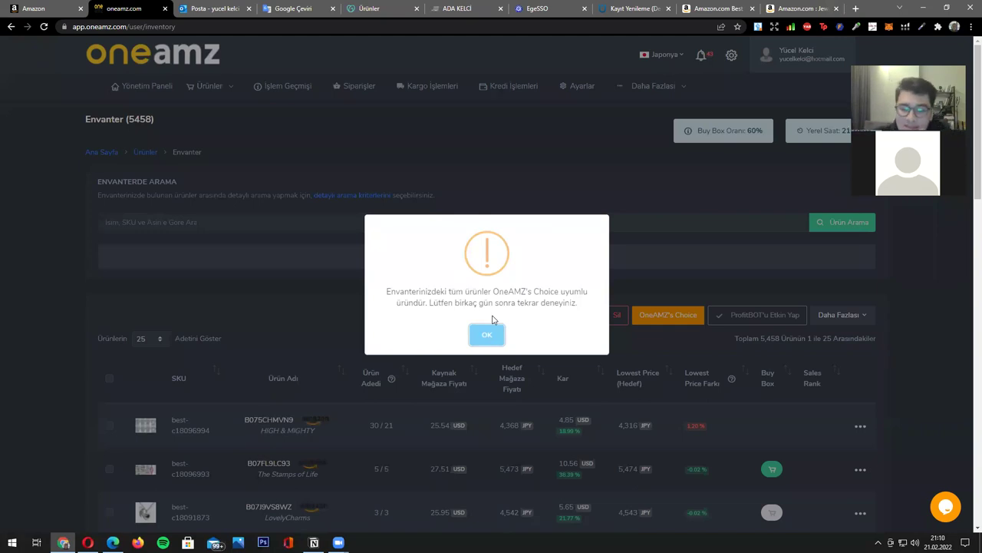
left_click(489, 336)
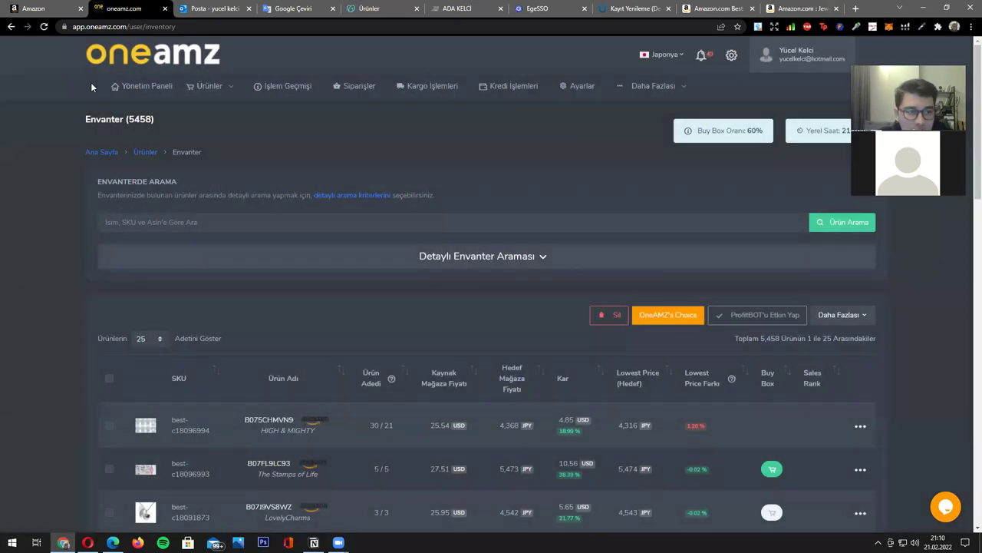
Switch to Amazon Seller Central and open the search suppressed and inactive listings from Manage Inventory
left_click(40, 11)
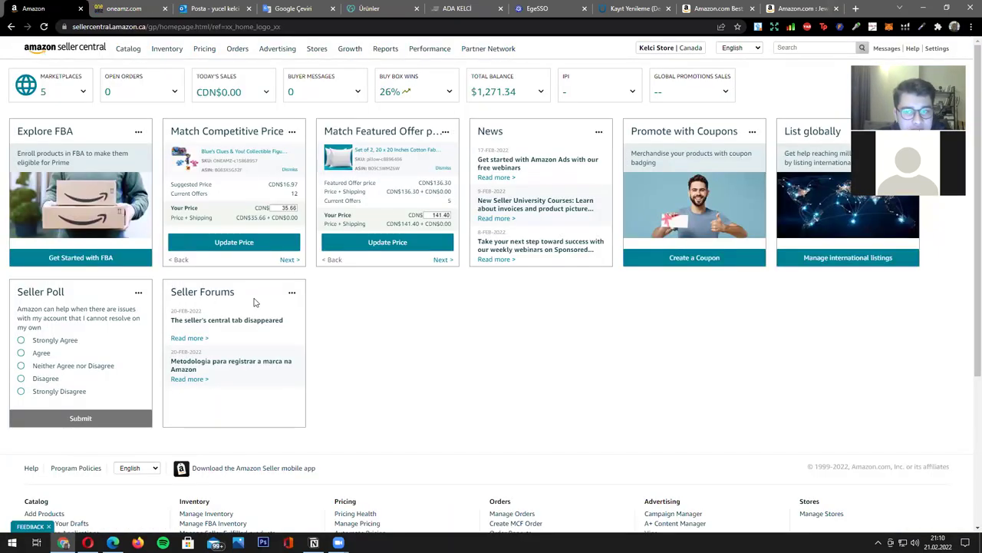
mouse_move(163, 57)
left_click(177, 68)
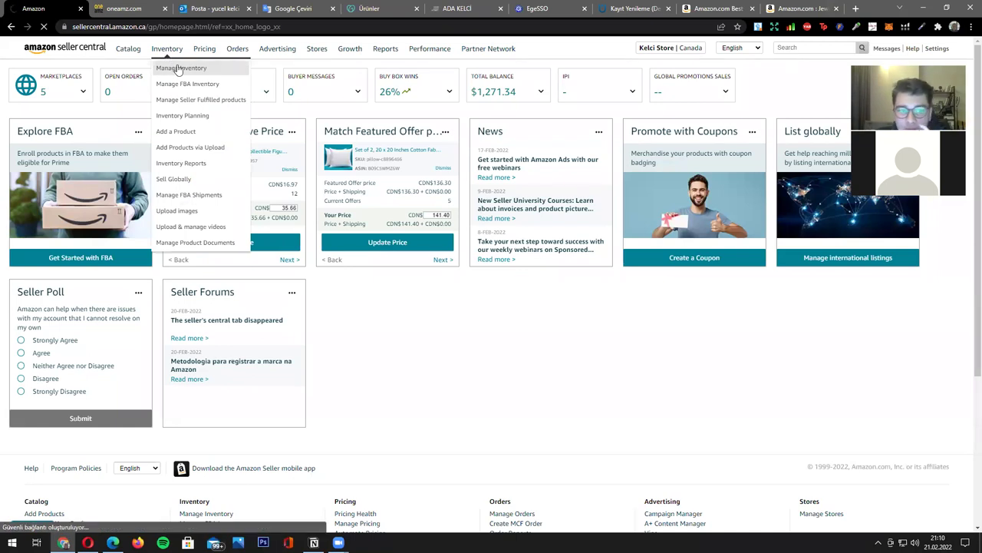
left_click(484, 191)
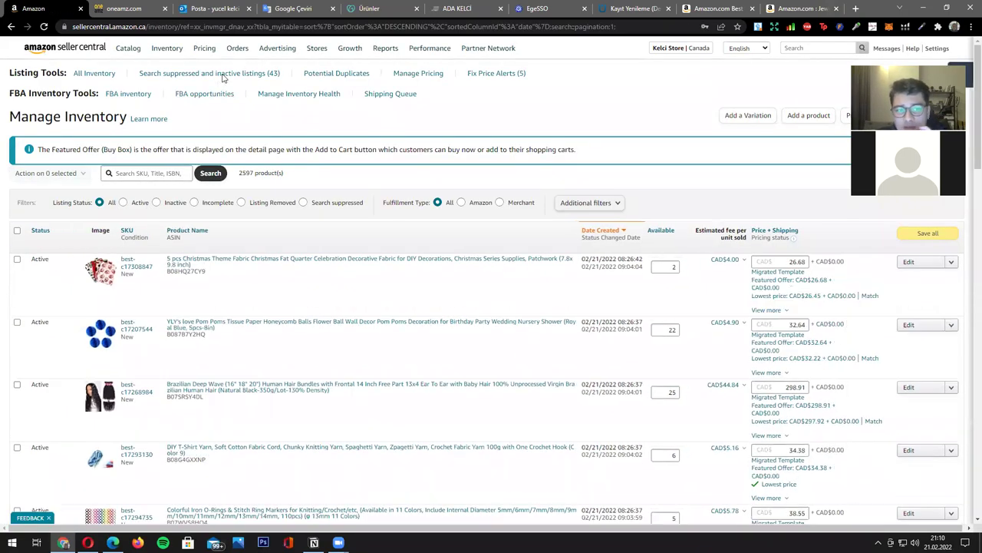
left_click(222, 77)
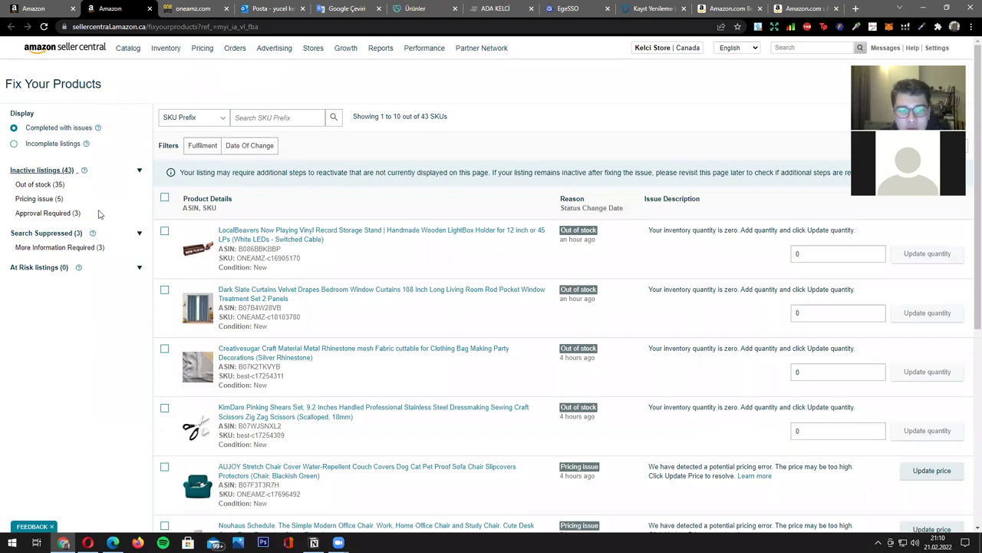
Filter the inactive listings to Out of stock and look through the products
left_click(40, 185)
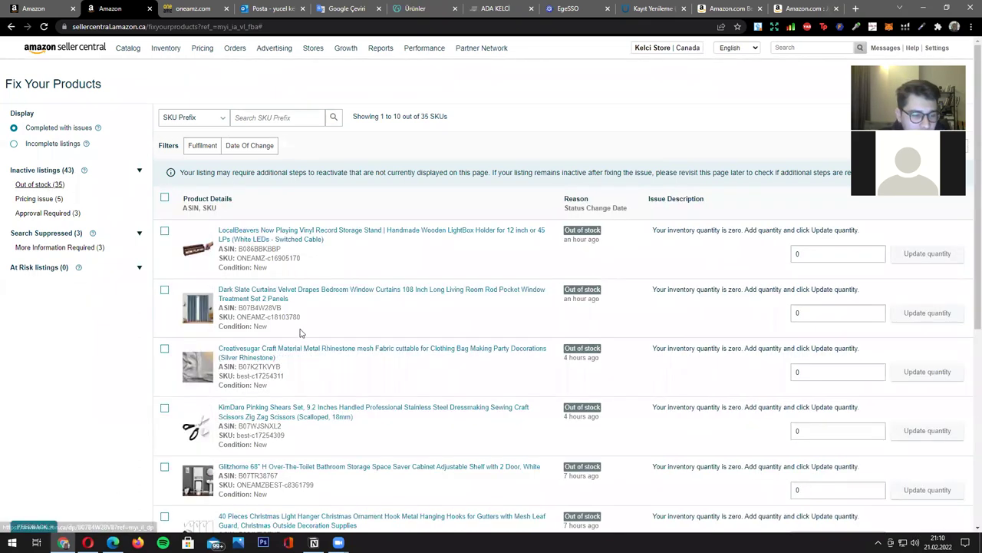
scroll(410, 327, "down", 5)
scroll(410, 327, "down", 1)
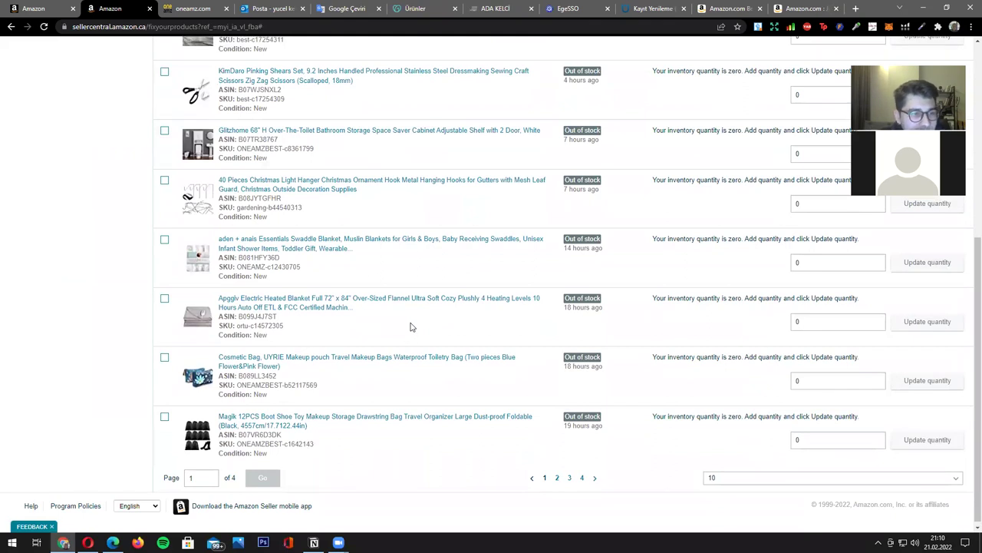
scroll(409, 327, "up", 10)
Filter the inactive listings to Pricing issue and delete all of the listed products
left_click(39, 199)
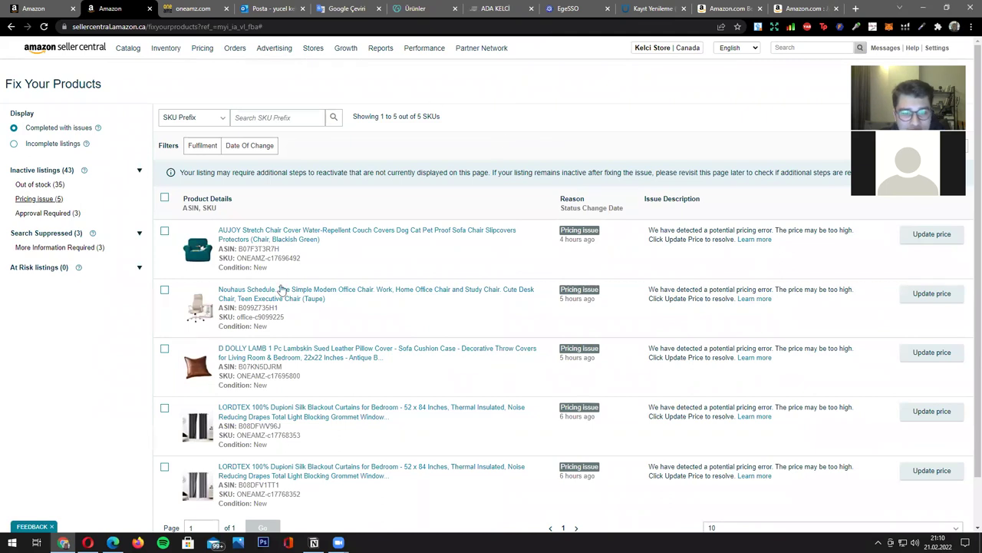
scroll(331, 253, "down", 2)
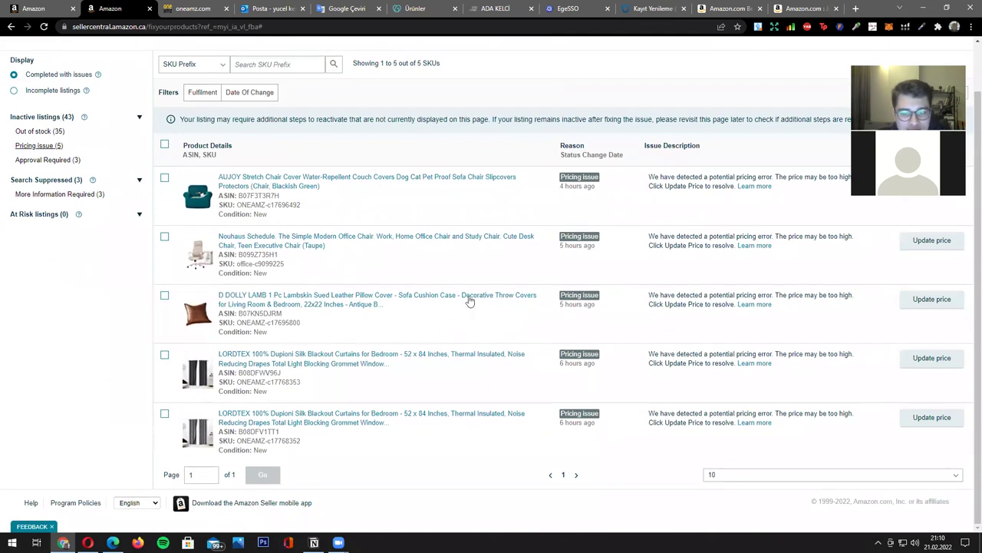
left_click(165, 144)
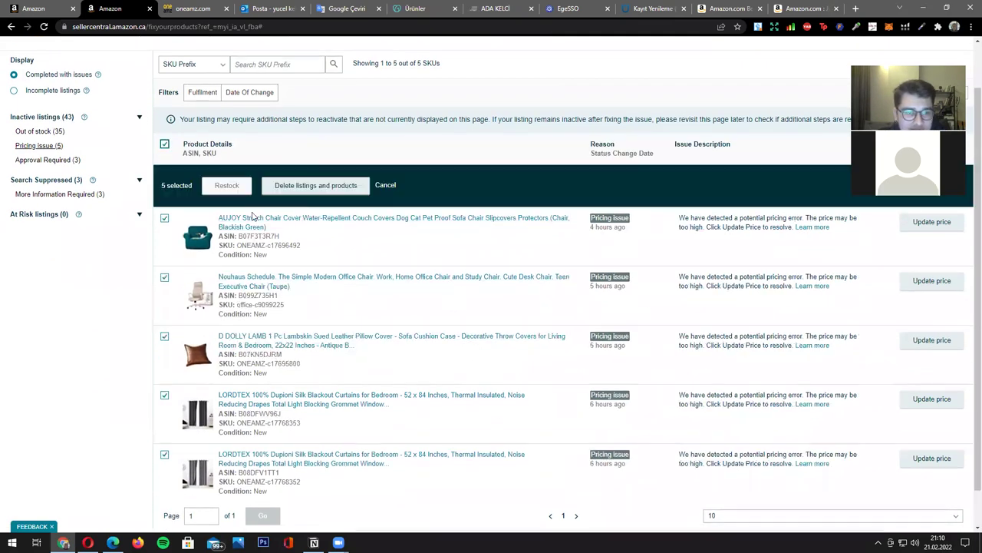
left_click(315, 188)
left_click(631, 313)
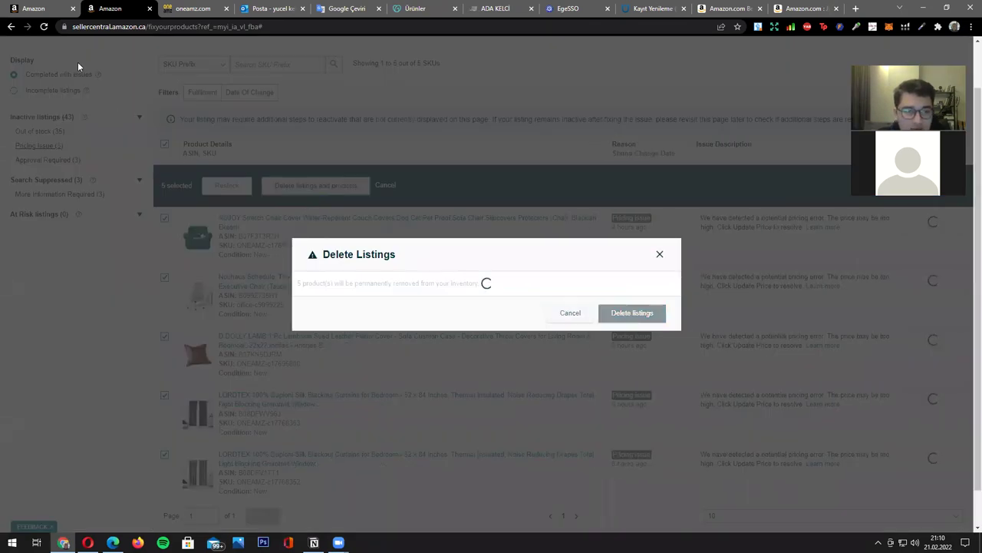
Switch to the oneamz inventory, read the OneAMZ's Choice explanation and cancel the dialog
left_click(189, 9)
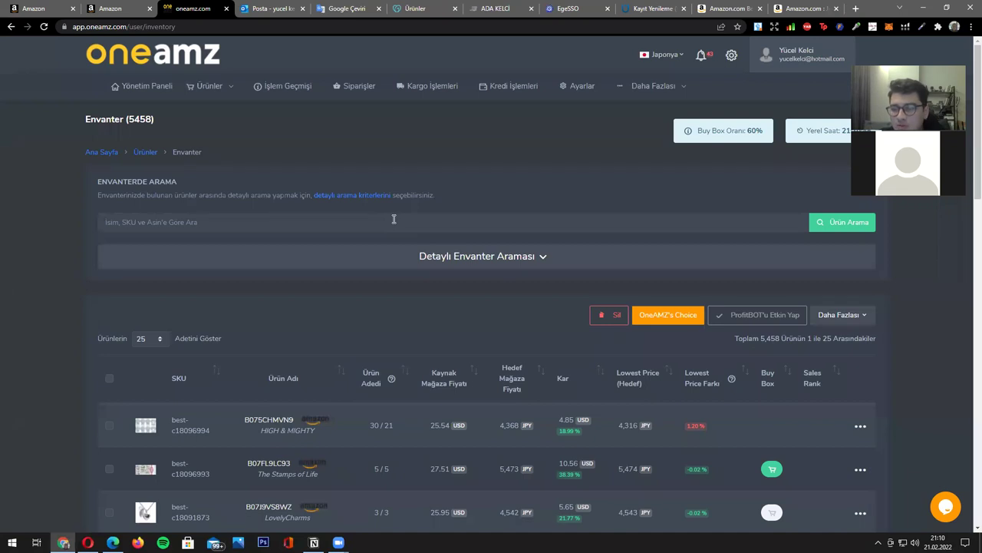
left_click(680, 319)
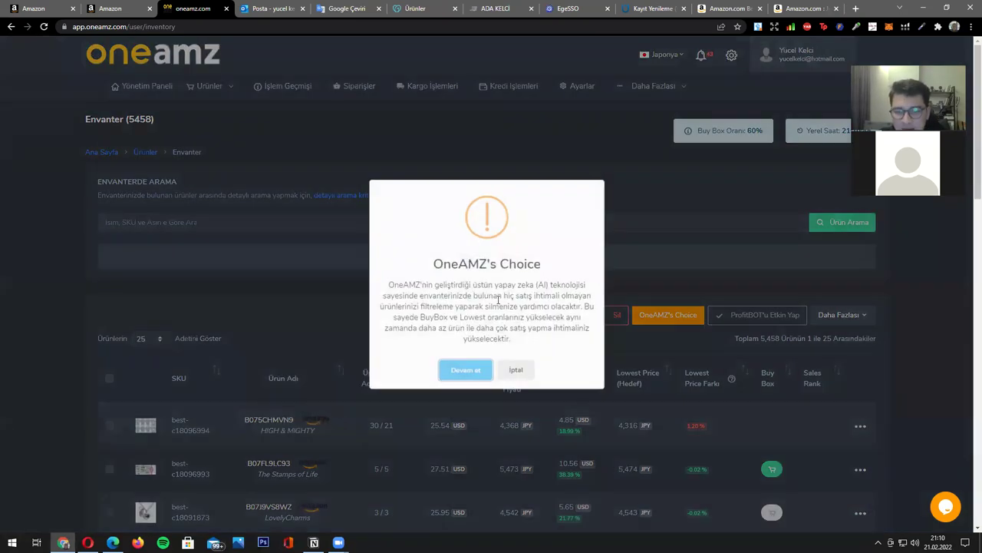
left_click_drag(387, 283, 556, 351)
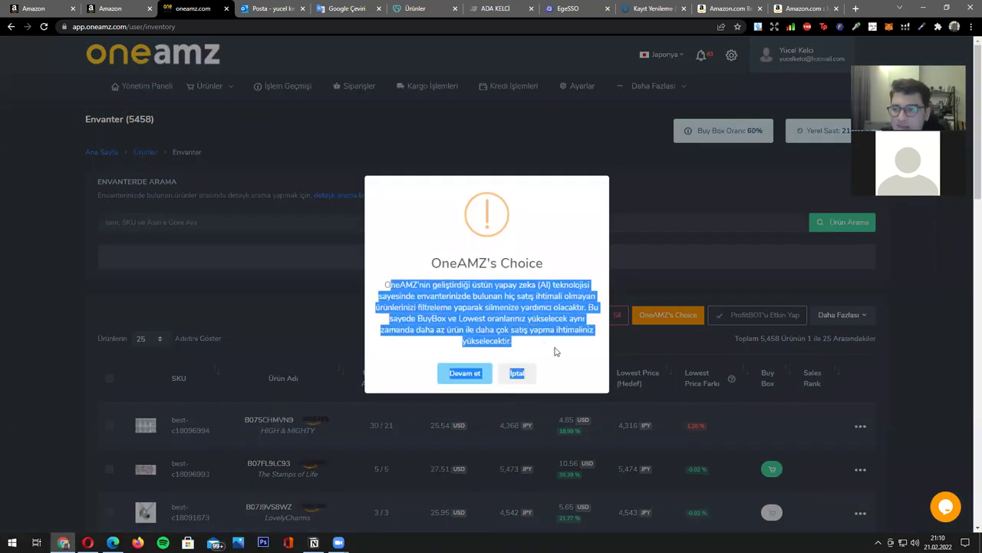
left_click(556, 350)
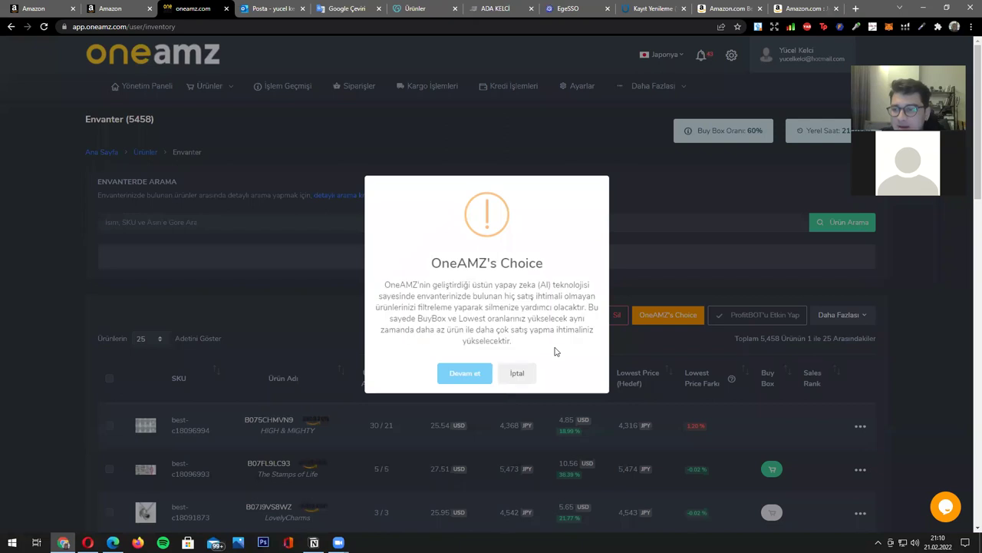
left_click(518, 374)
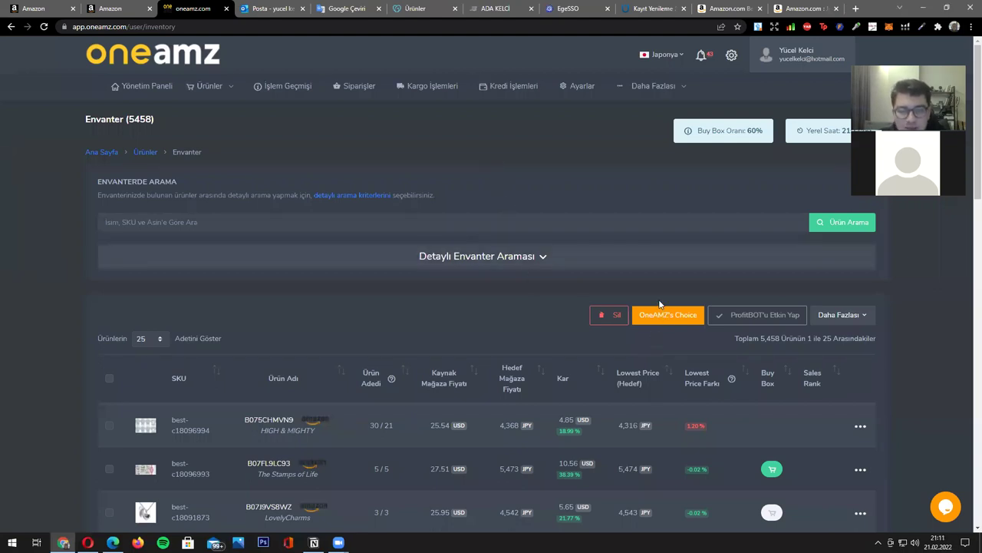
Open the Product Bot, add a new product search and enable its Amazon's Choice (Kaynak) filter
mouse_move(226, 90)
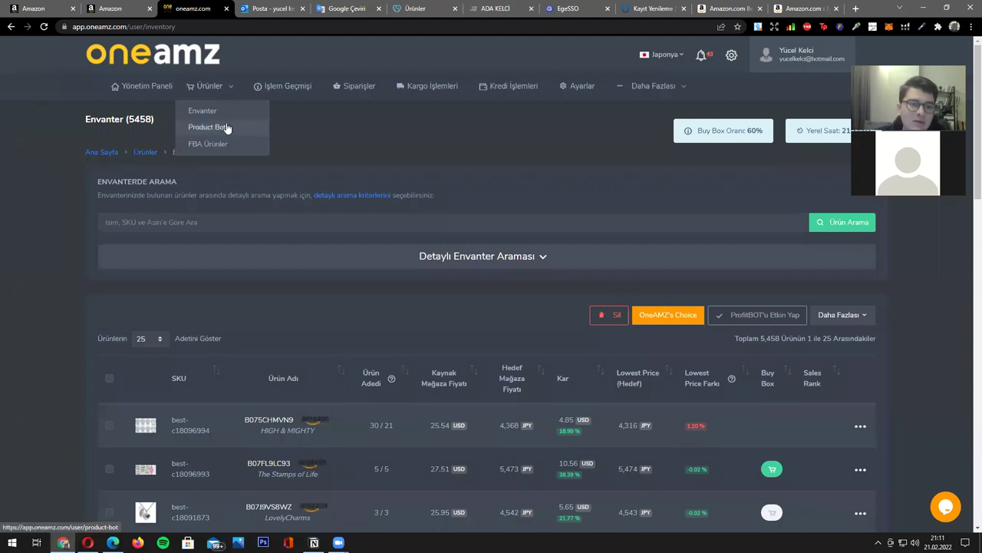
left_click(209, 127)
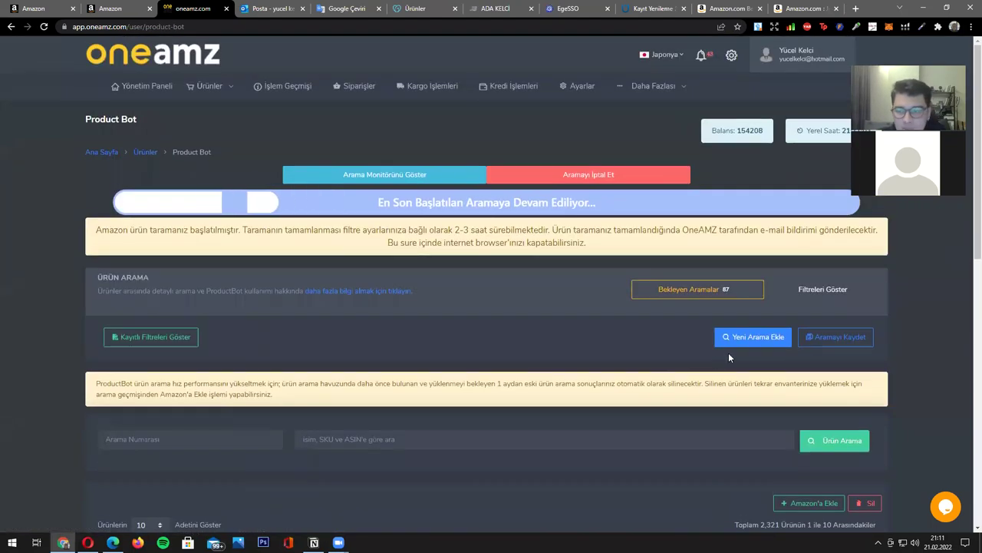
left_click(749, 337)
scroll(417, 359, "down", 2)
left_click(123, 262)
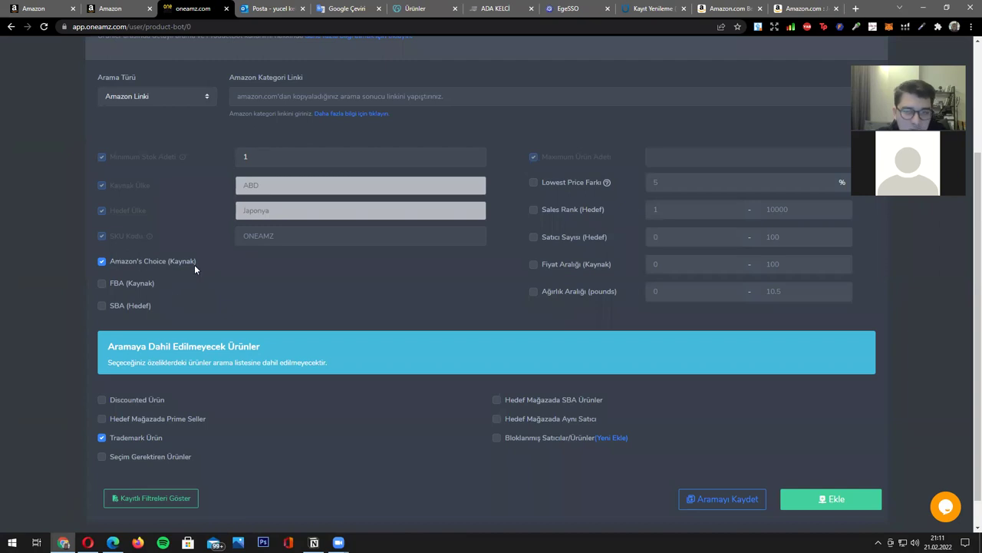
scroll(265, 330, "up", 2)
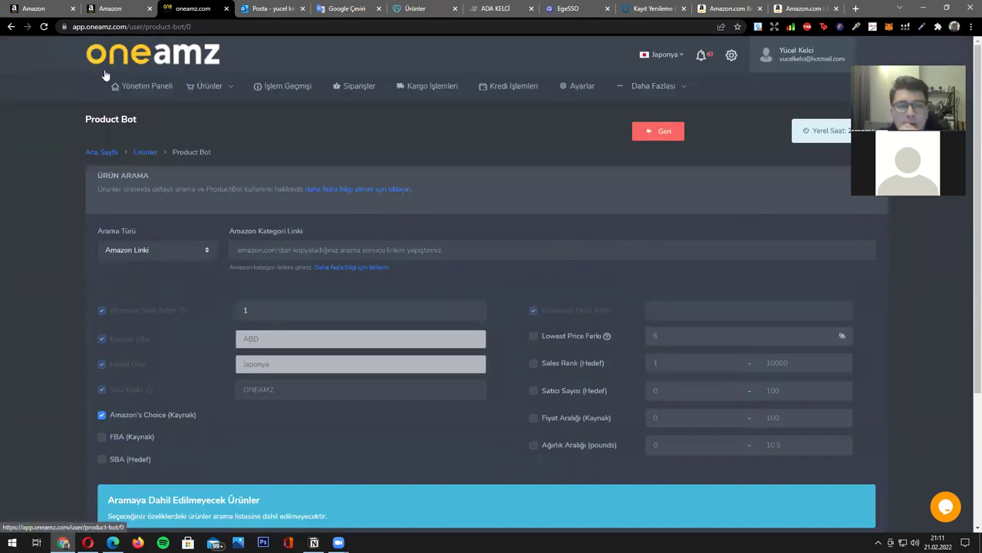
Switch to the Seller Central listing issues tab and return to the Seller Central home page
left_click(111, 9)
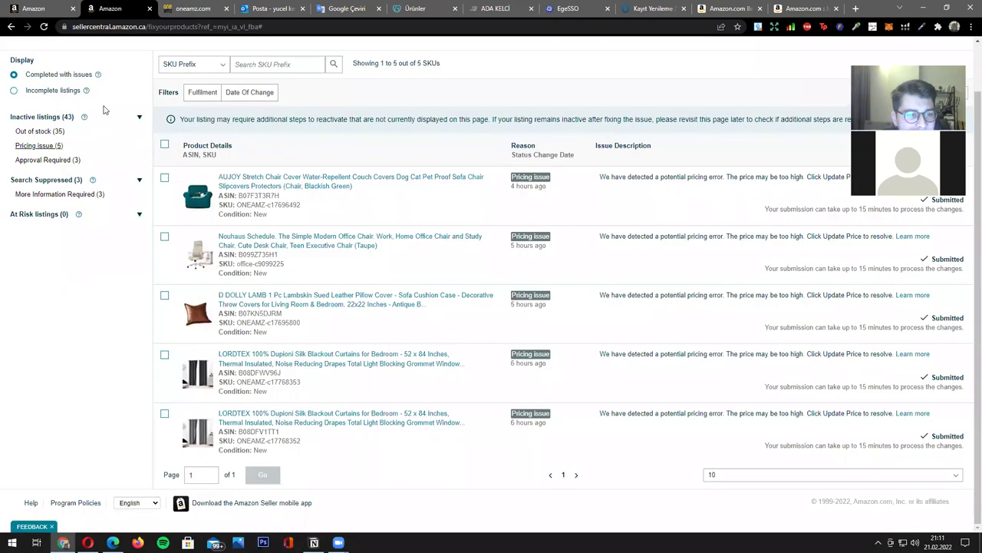
scroll(116, 173, "up", 1)
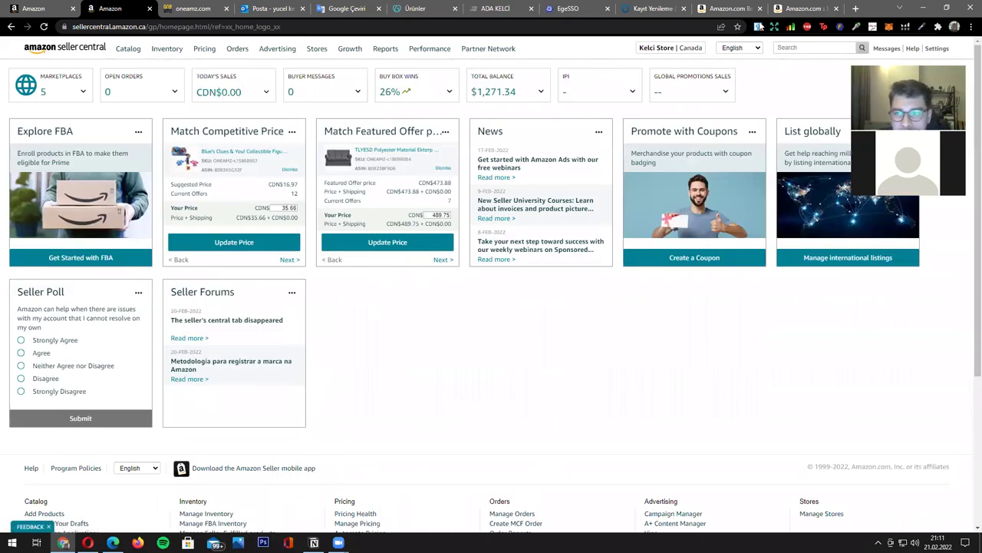
Switch to the oneamz tab and look through the Kargo İşlemleri page's shipment overview and search section
left_click(733, 10)
left_click(191, 9)
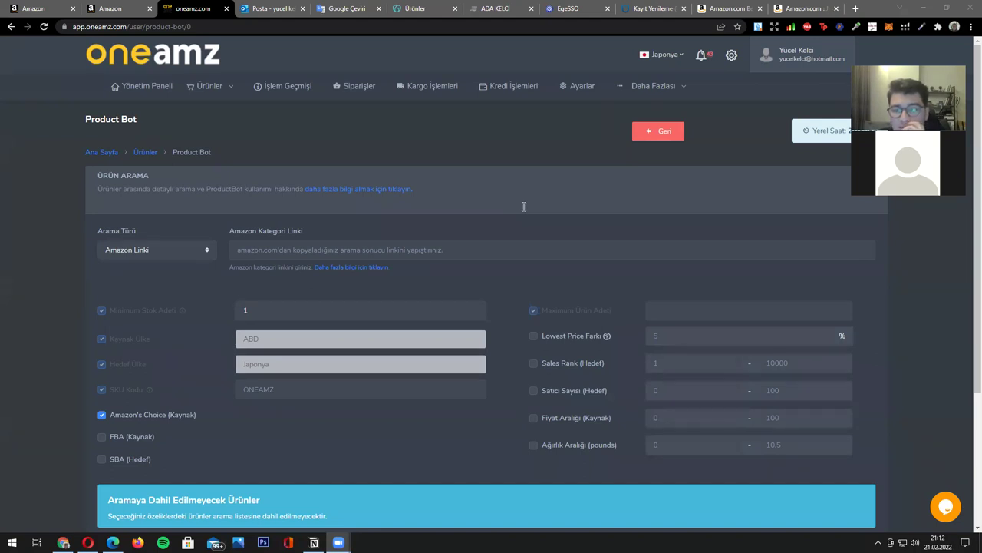
left_click(431, 88)
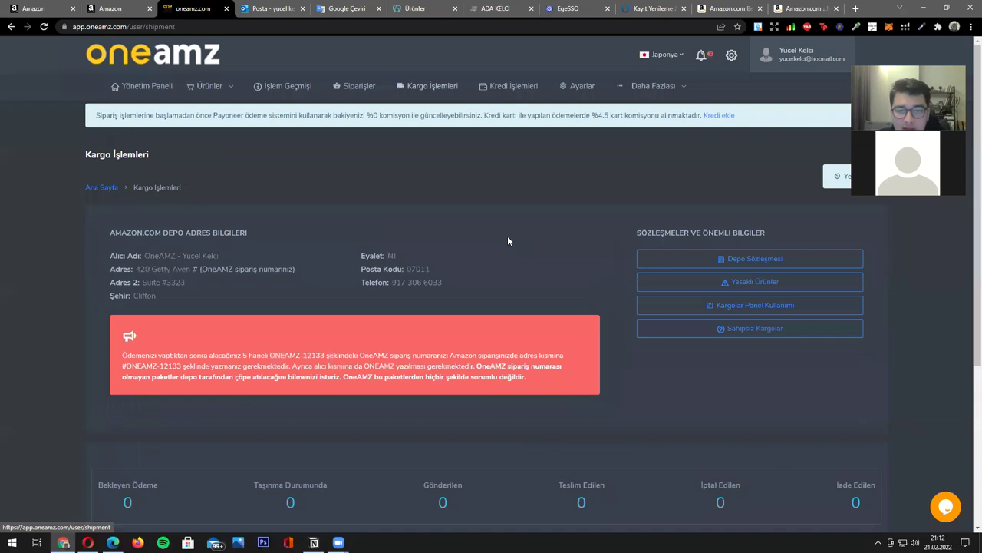
scroll(507, 239, "down", 3)
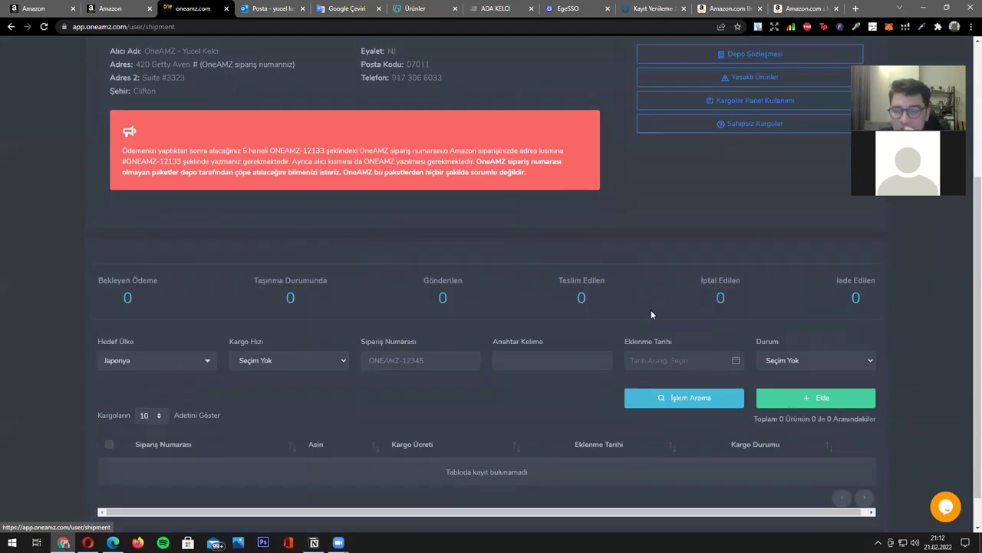
scroll(648, 344, "down", 1)
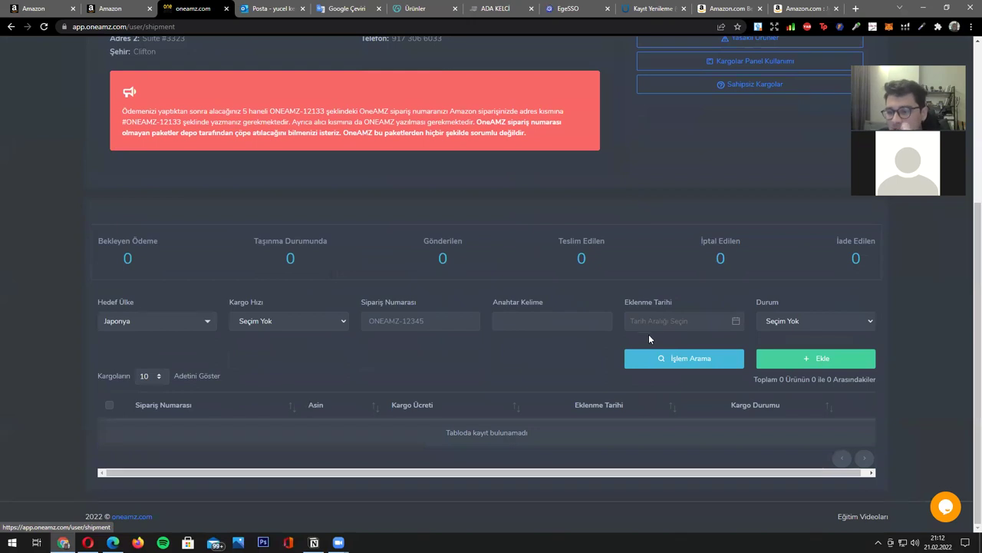
scroll(737, 153, "up", 3)
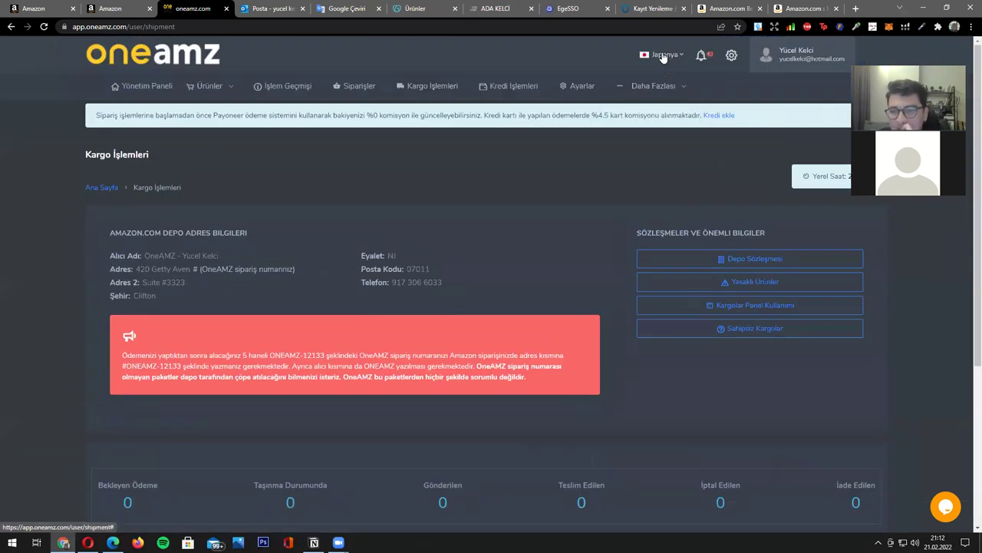
Change the active oneamz store to Kanada 2 and expand the detailed search in its inventory
left_click(662, 54)
left_click(652, 202)
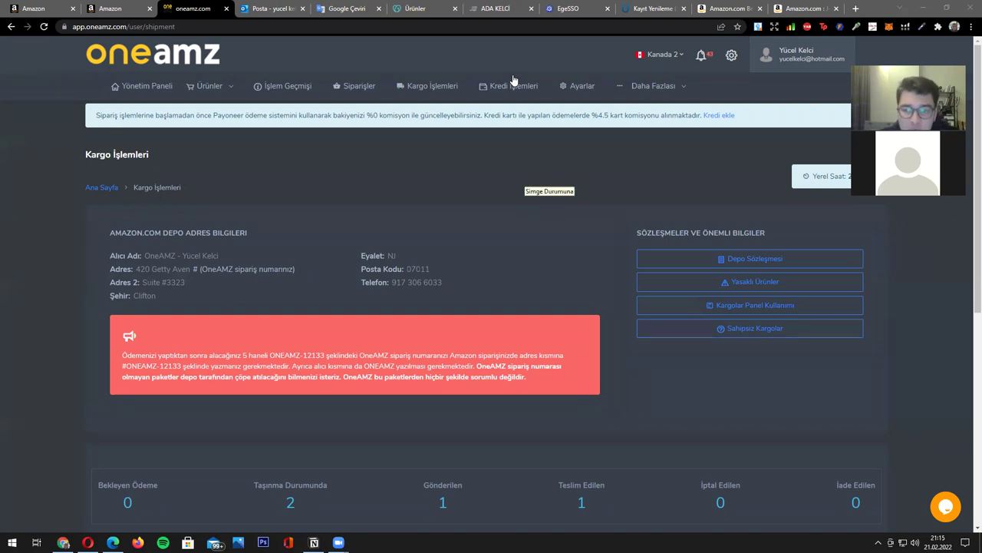
left_click(233, 86)
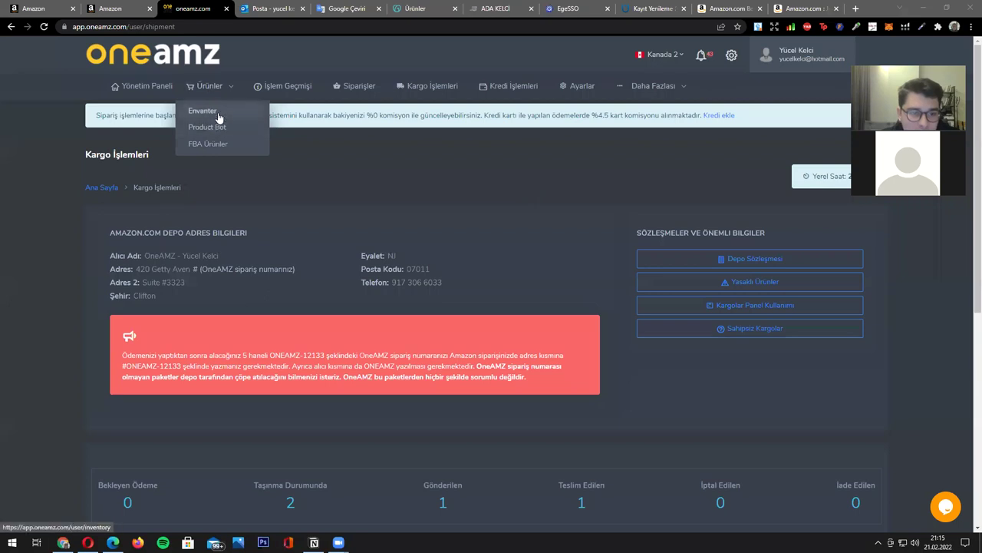
left_click(219, 112)
left_click(461, 256)
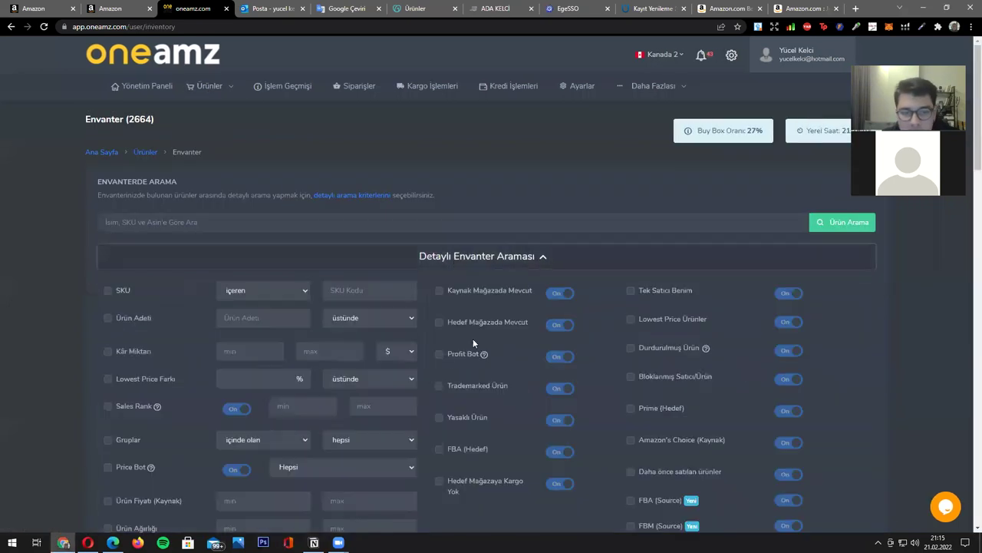
Search the inventory for products with a Lowest Price Farkı above (üstünde) 50%
scroll(473, 343, "down", 2)
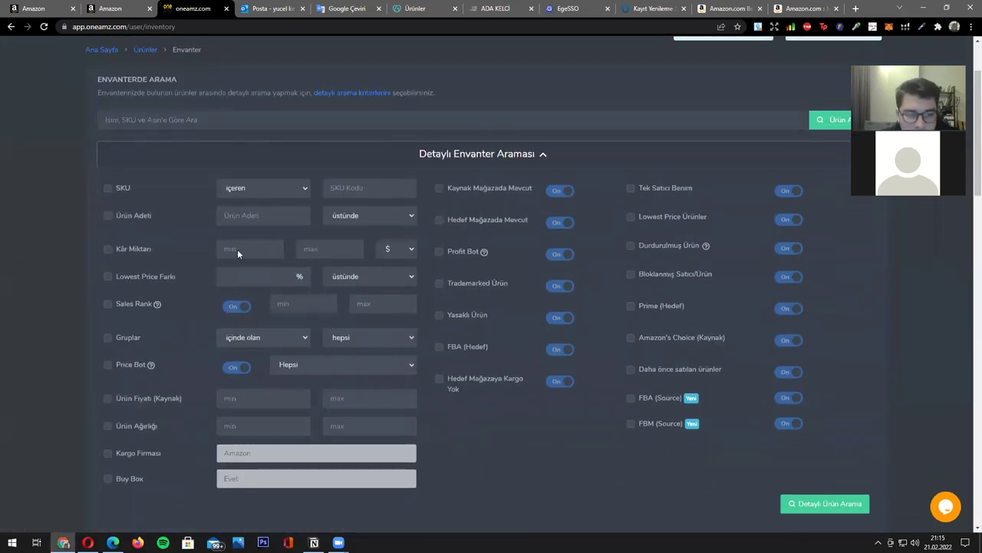
left_click(167, 276)
left_click(255, 278)
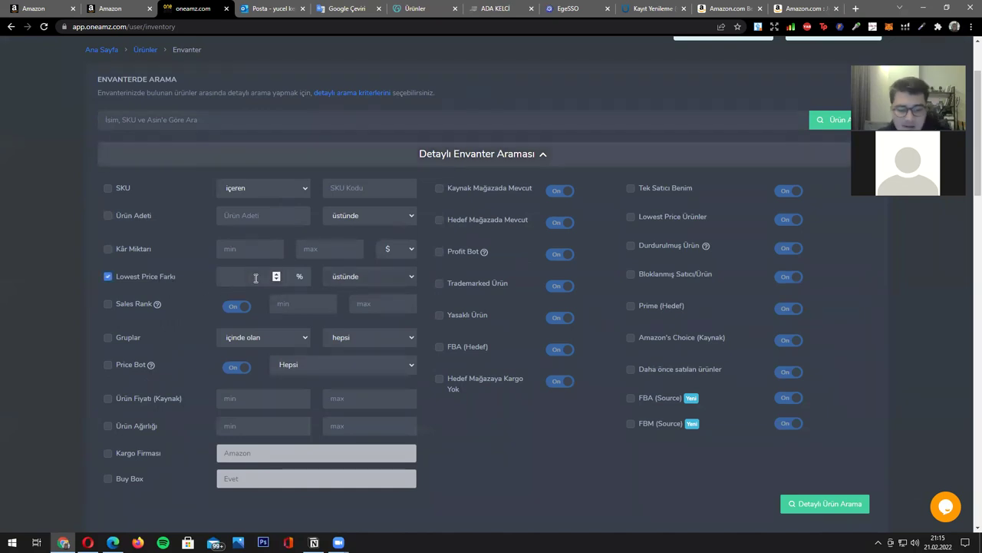
type("50")
scroll(406, 318, "down", 3)
left_click(805, 359)
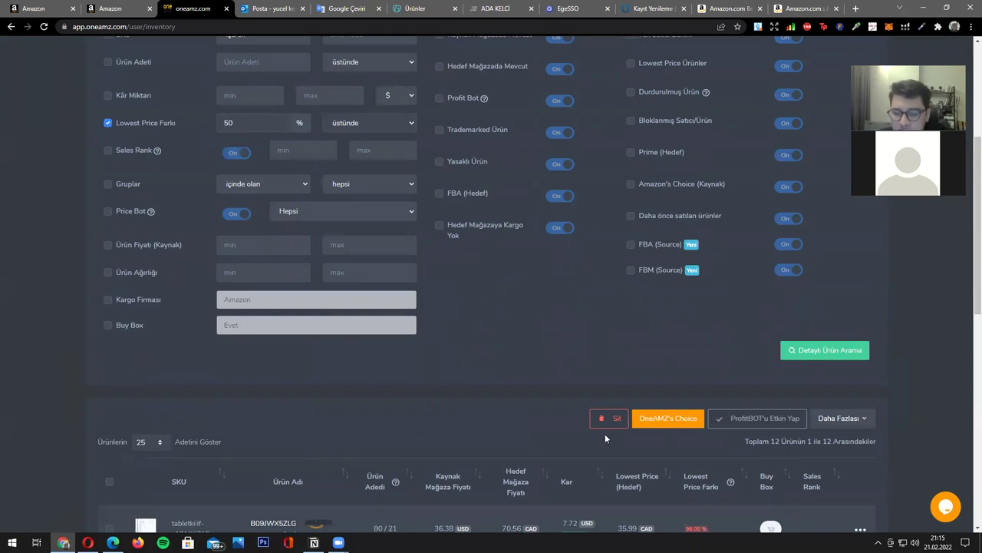
Delete all products found by the search, entering "sil" as the final confirmation
left_click(607, 419)
left_click(462, 346)
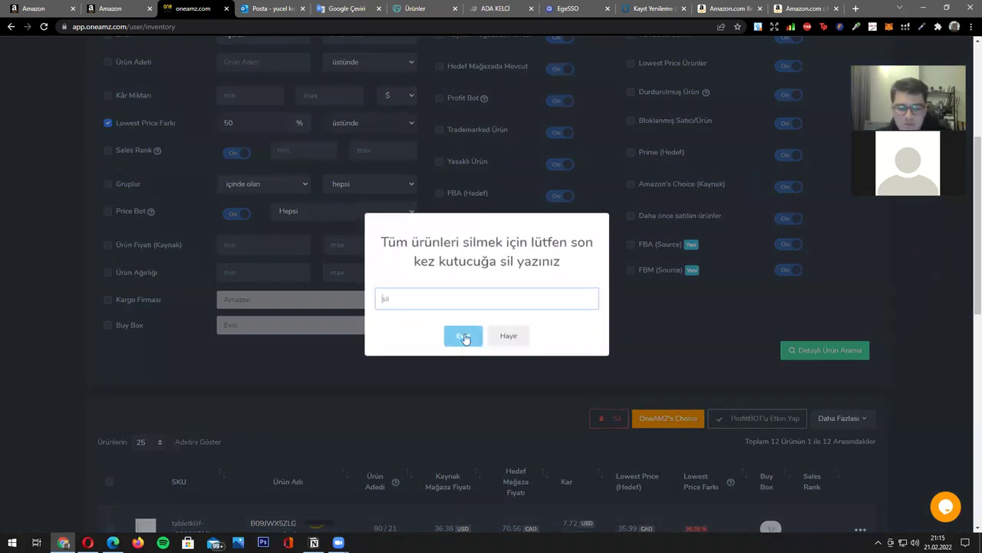
type("sil")
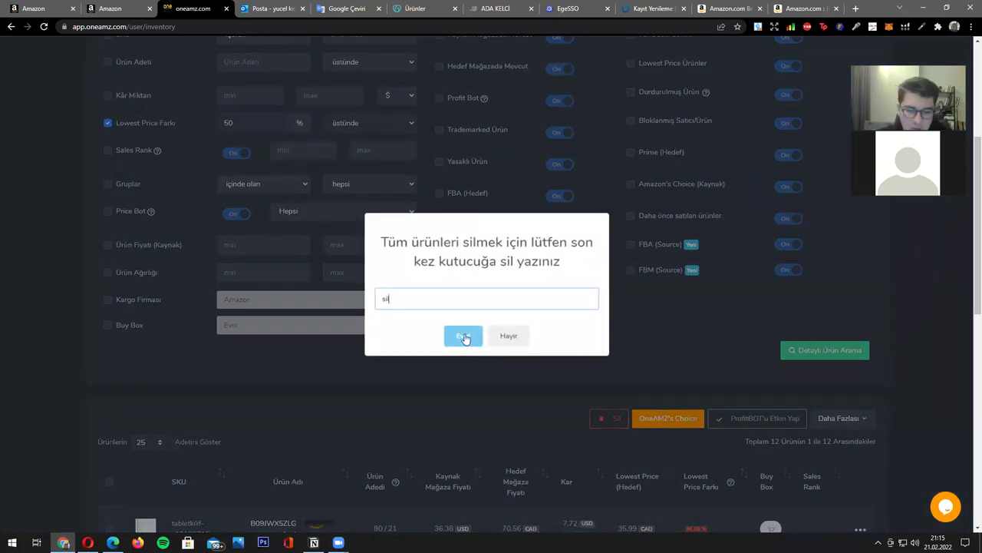
key("ctrl+a")
left_click(464, 337)
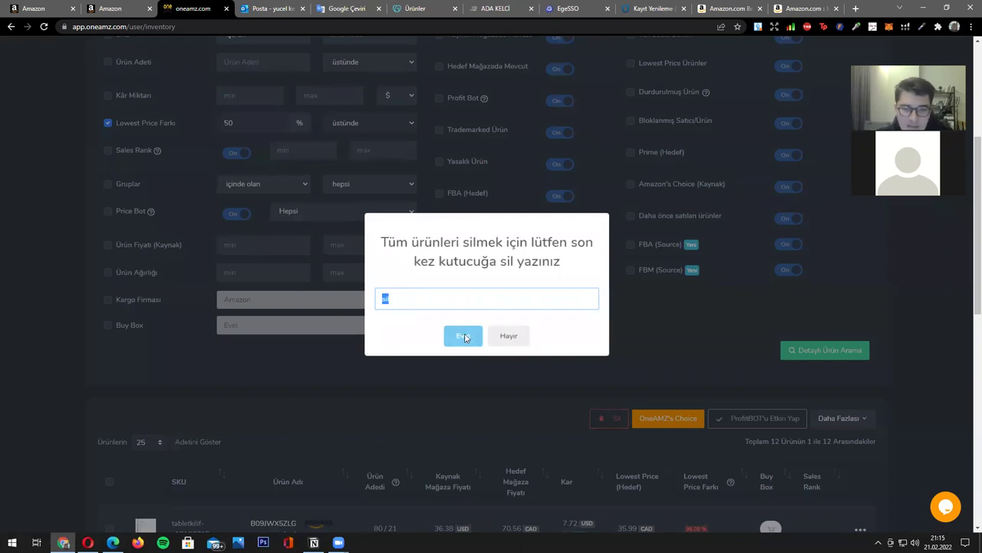
left_click(468, 336)
Set the Lowest Price Farkı filter to above 15%, rerun the detailed search and look over the listed products
left_click(157, 124)
left_click(153, 122)
type("15")
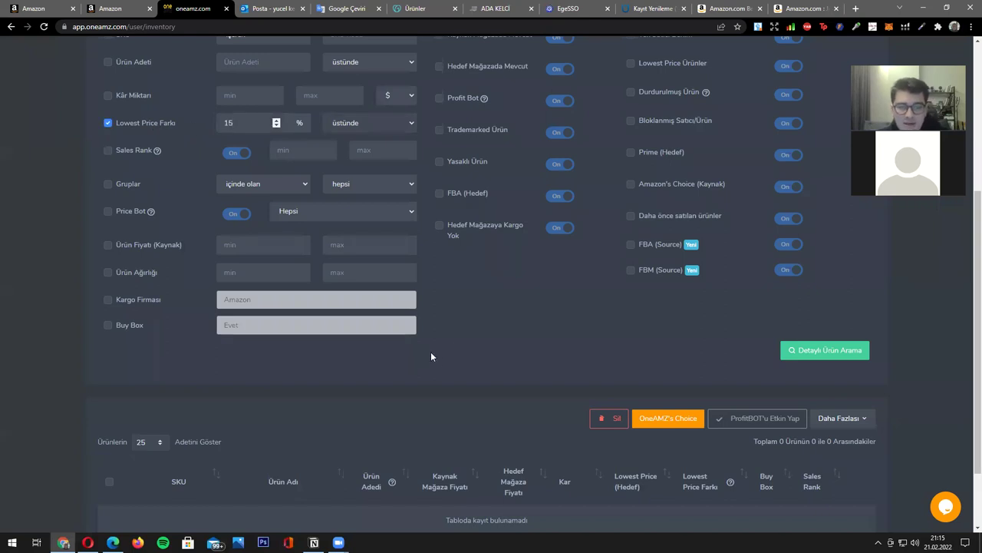
scroll(594, 261, "down", 1)
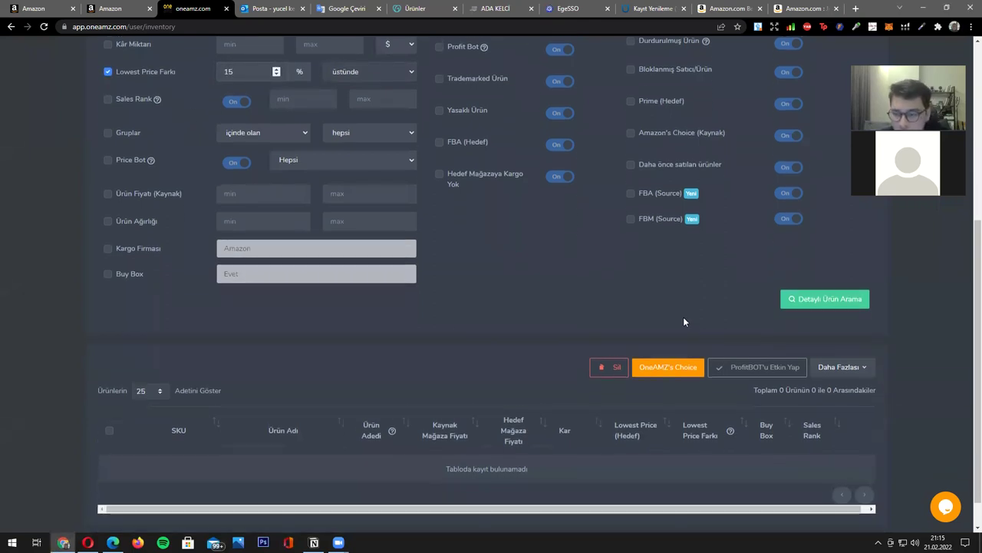
left_click(796, 307)
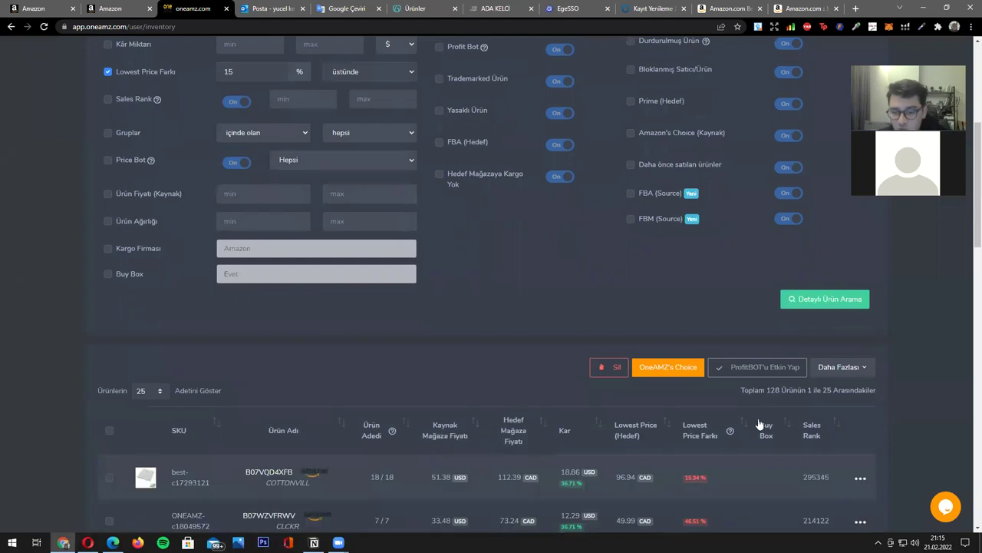
scroll(542, 164, "down", 1)
scroll(547, 309, "up", 1)
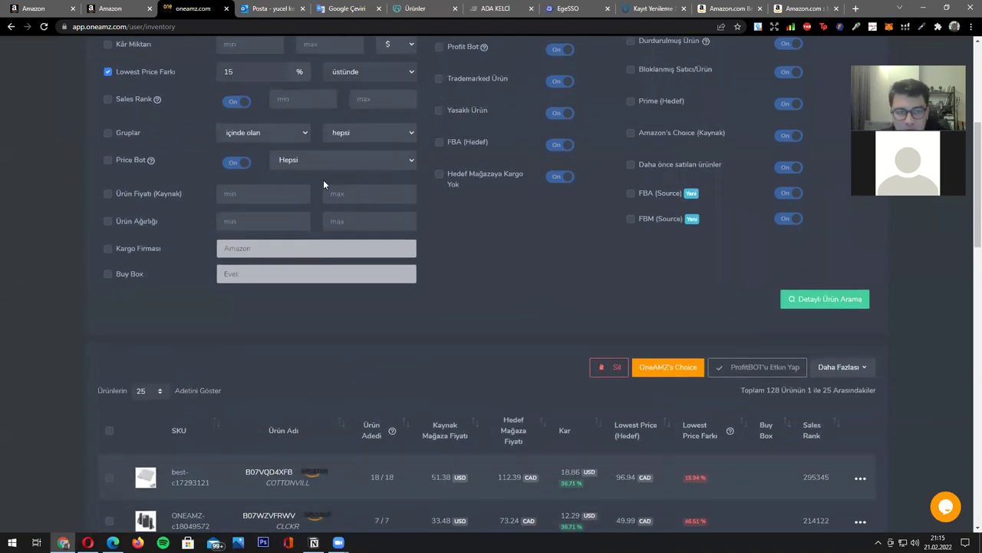
scroll(538, 251, "down", 3)
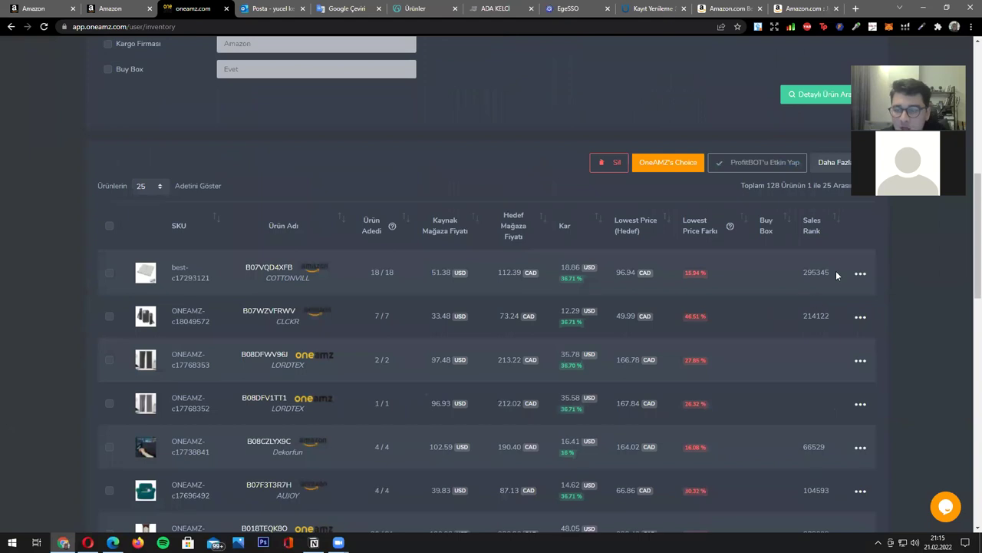
Add all of the filtered products to the existing LOWEST 15-50 group
left_click(820, 162)
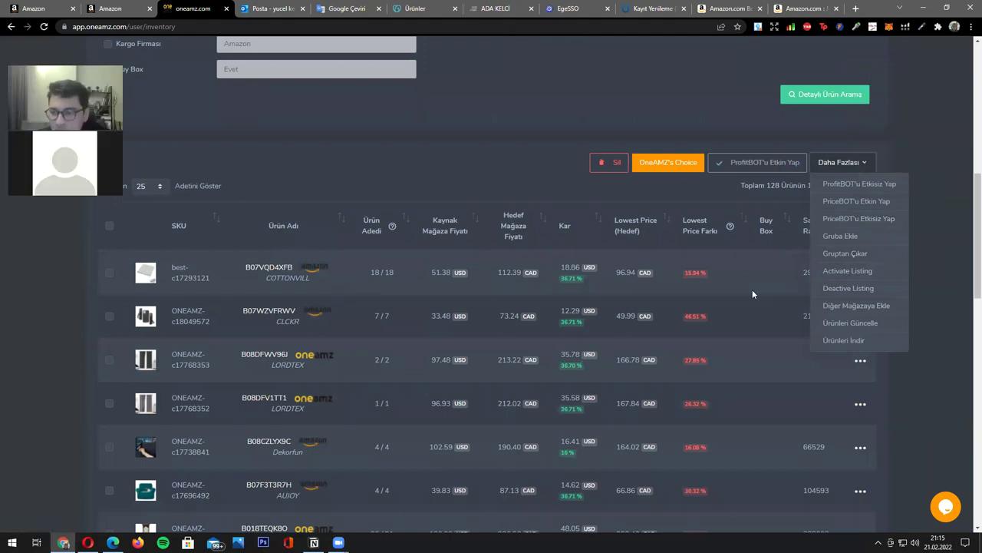
left_click(840, 235)
left_click(461, 345)
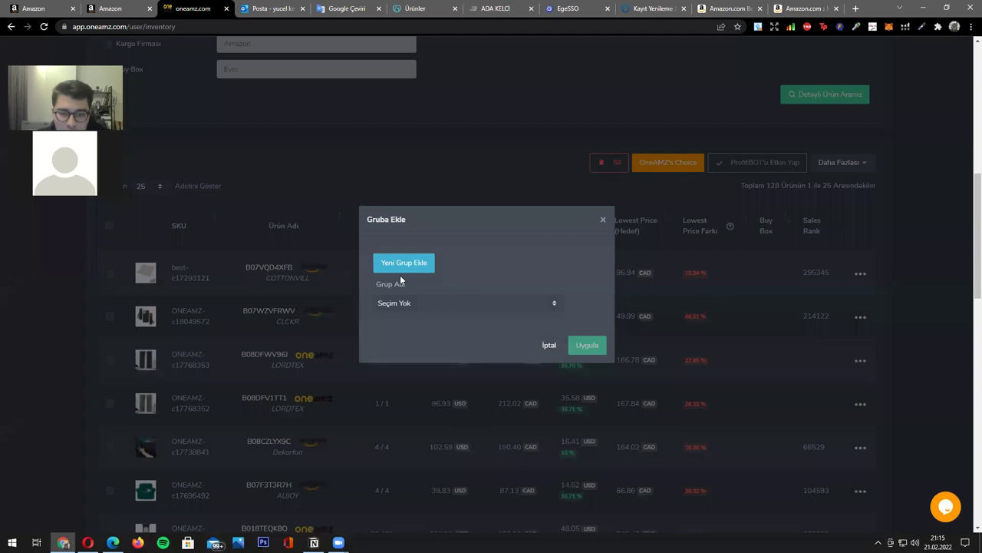
left_click(410, 303)
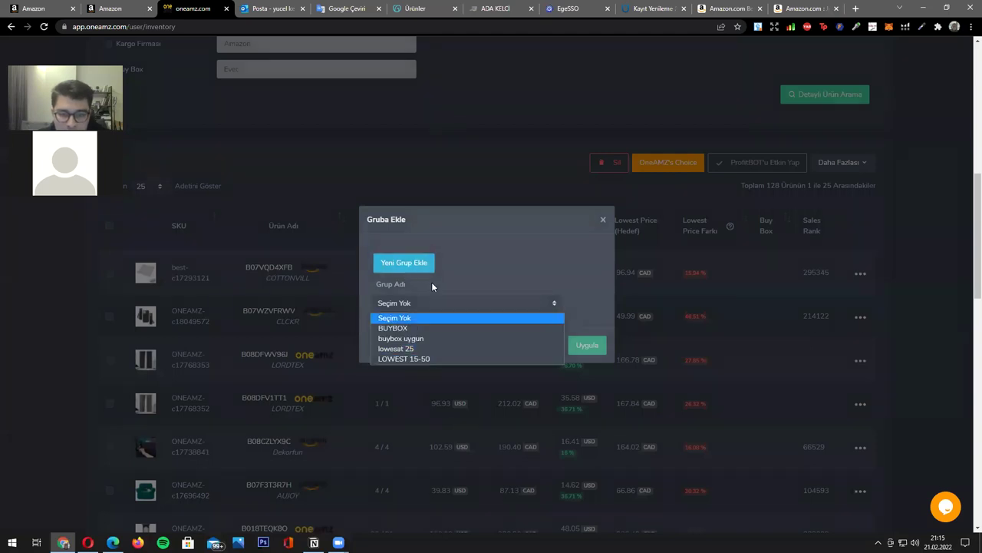
left_click(428, 358)
left_click(585, 346)
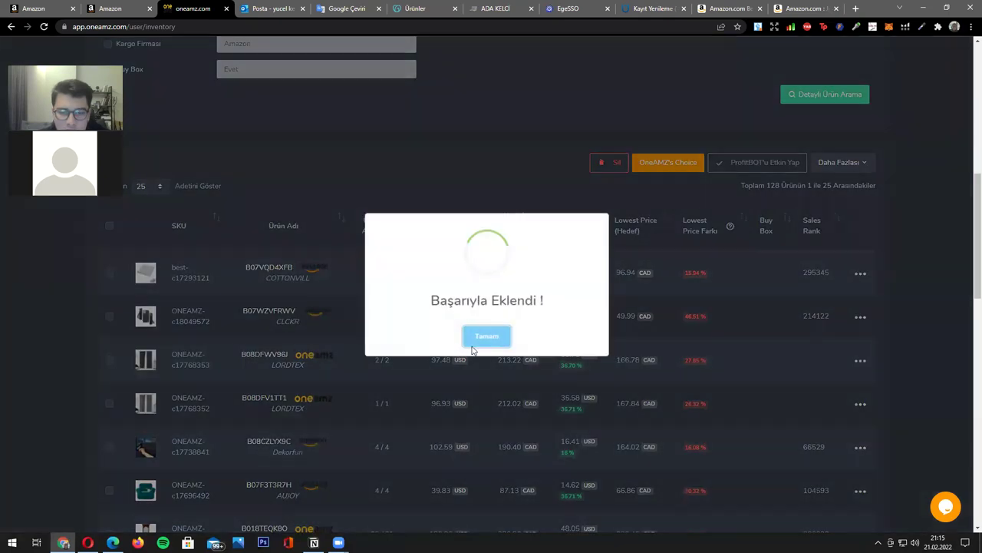
left_click(479, 339)
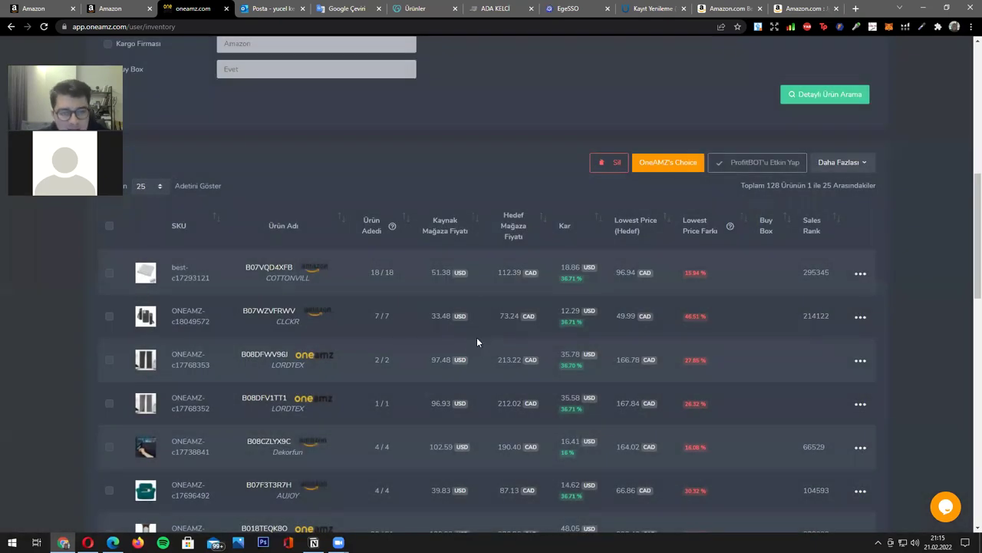
Review the ProfitBOT profit range and group profits under Bot Kuralları in the store settings, and save the rules
scroll(635, 296, "up", 4)
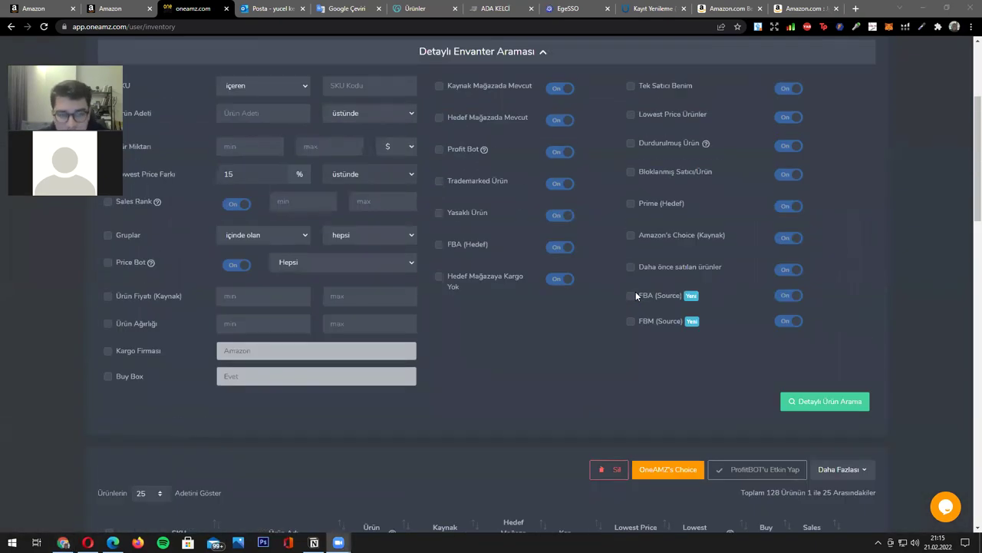
scroll(635, 291, "up", 3)
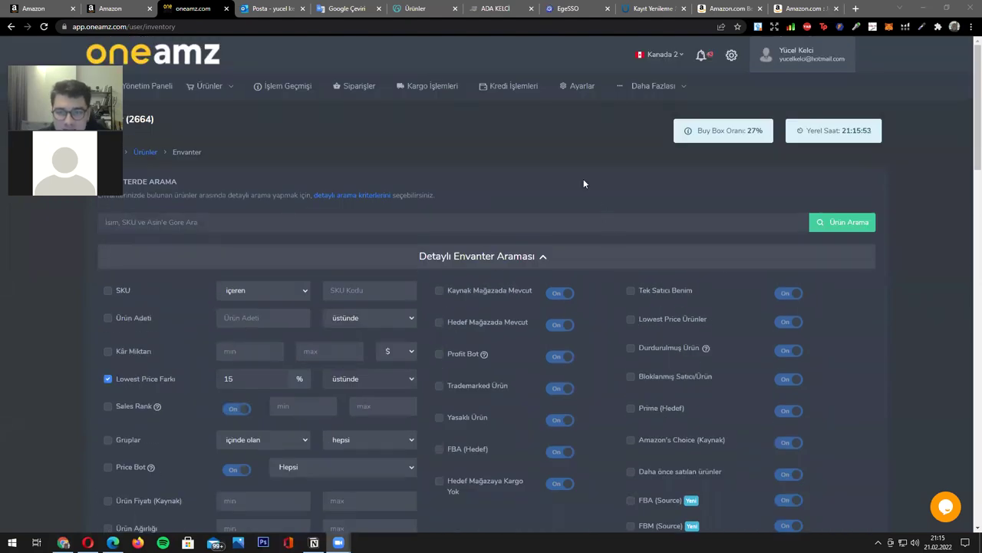
left_click(577, 85)
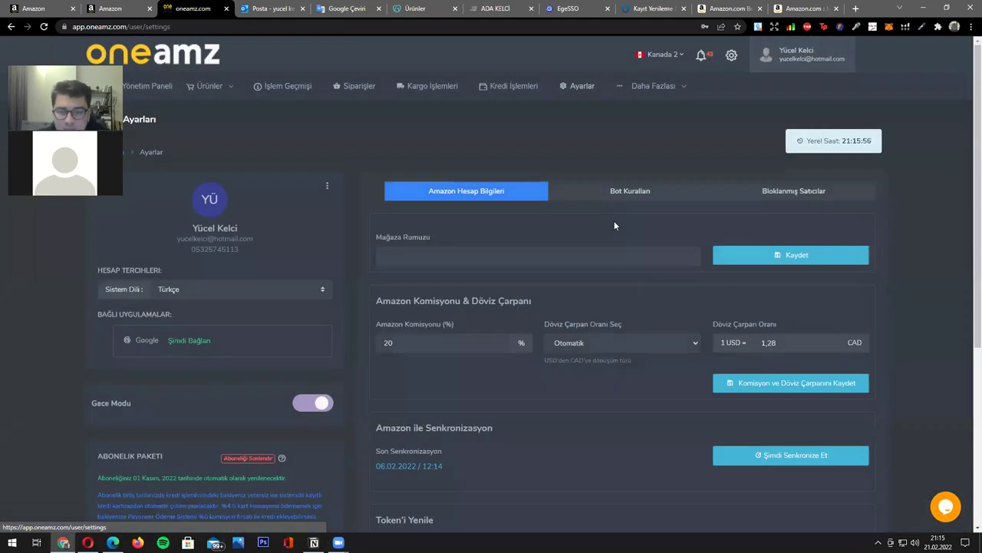
left_click(622, 193)
scroll(659, 310, "down", 3)
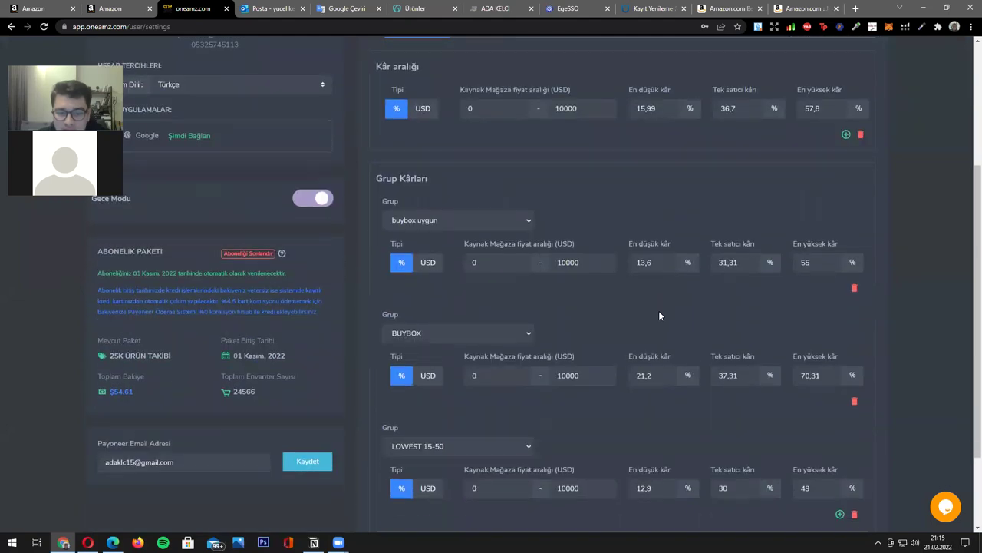
scroll(657, 319, "down", 1)
scroll(624, 401, "up", 4)
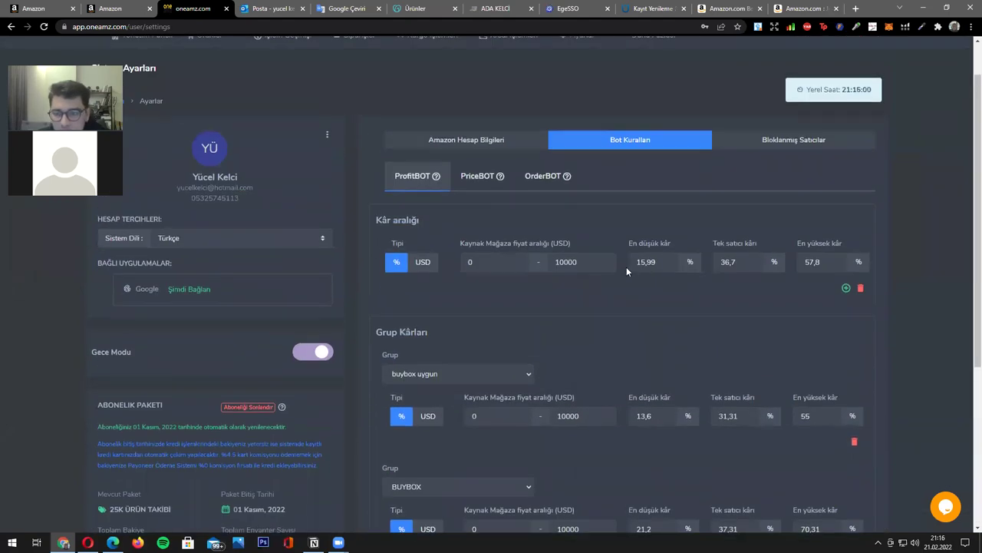
scroll(653, 271, "down", 3)
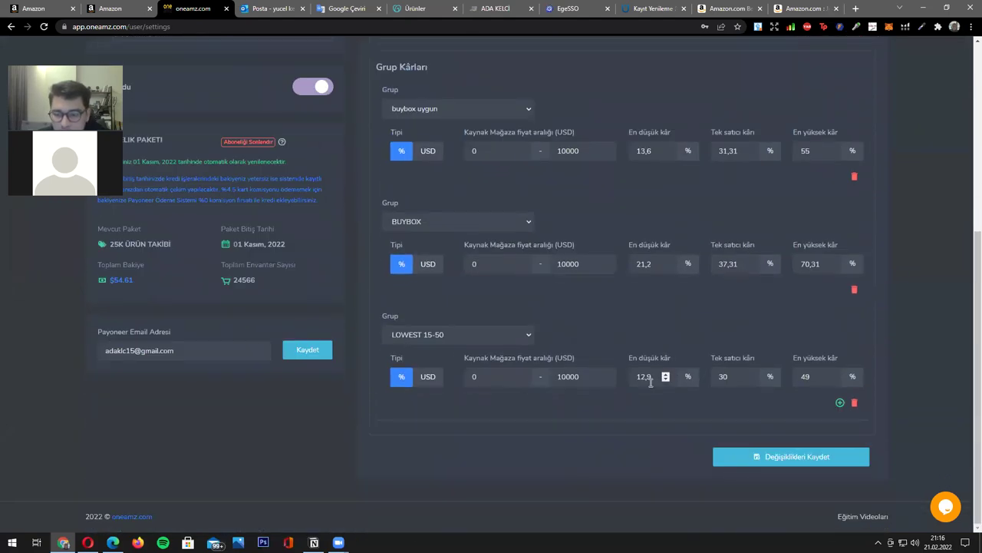
left_click(772, 461)
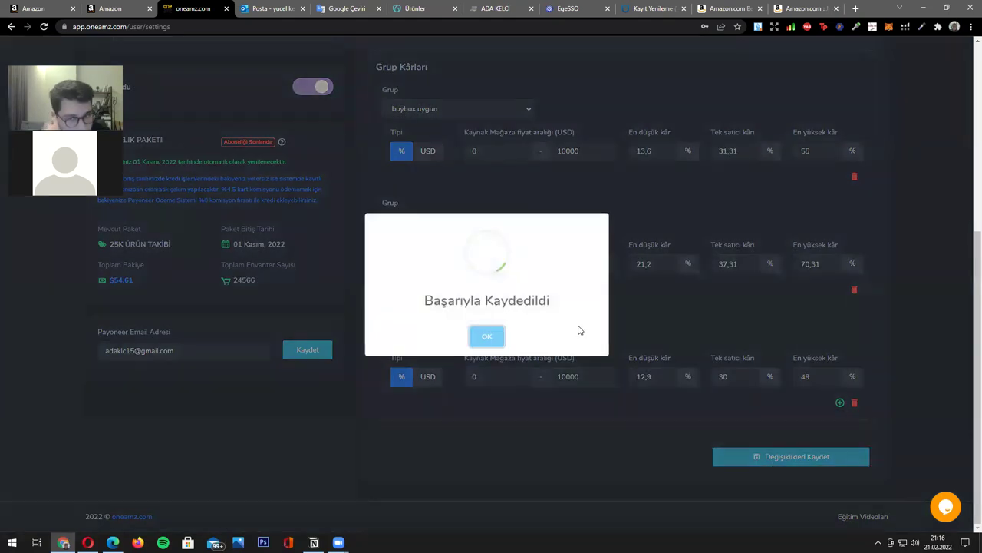
left_click(493, 335)
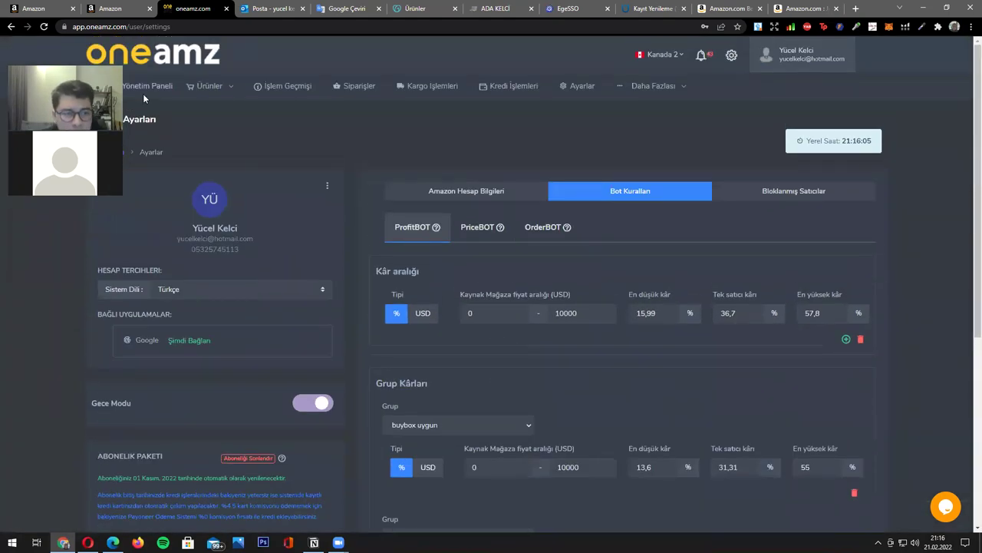
Open the full oneamz inventory, and switch to Seller Central to open its Manage Inventory page
left_click(217, 100)
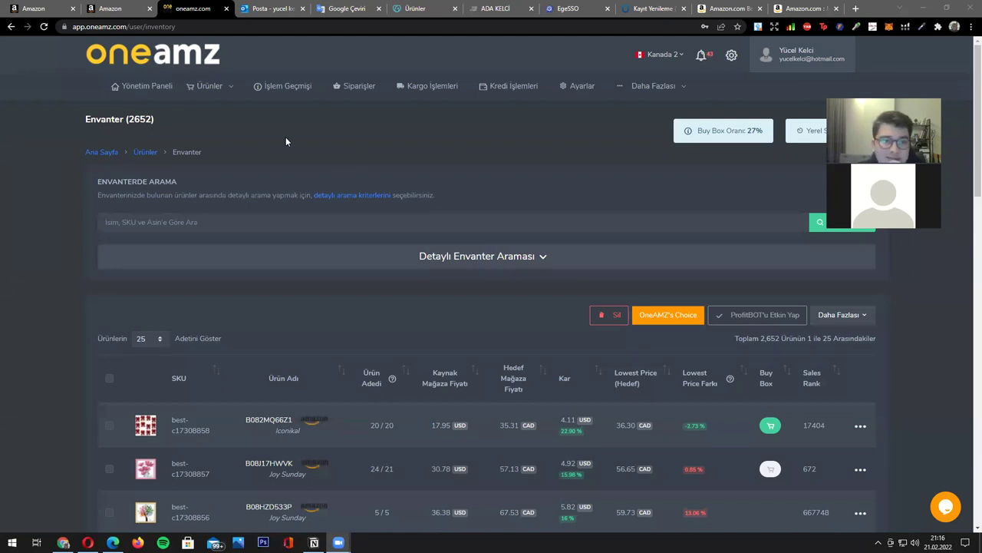
left_click(115, 8)
mouse_move(166, 48)
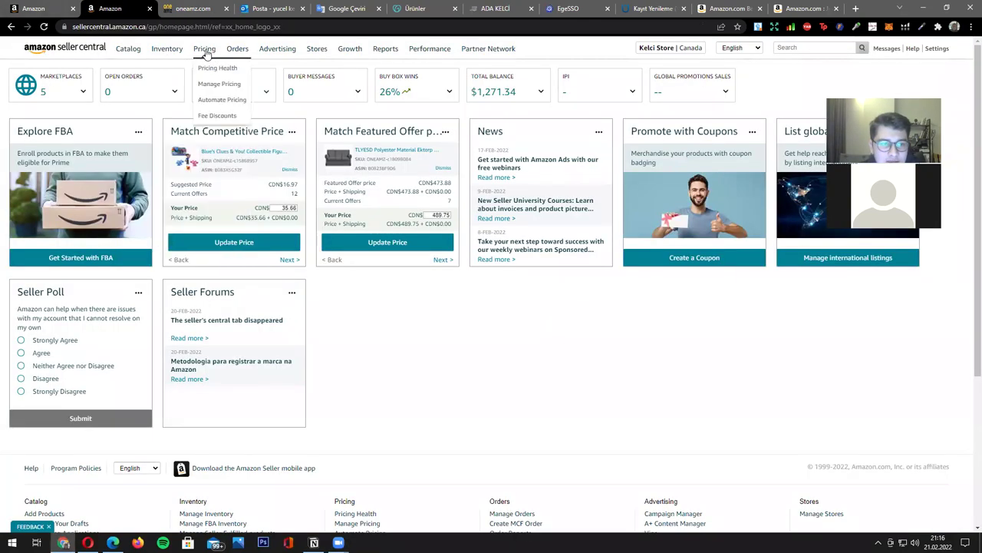
left_click(181, 67)
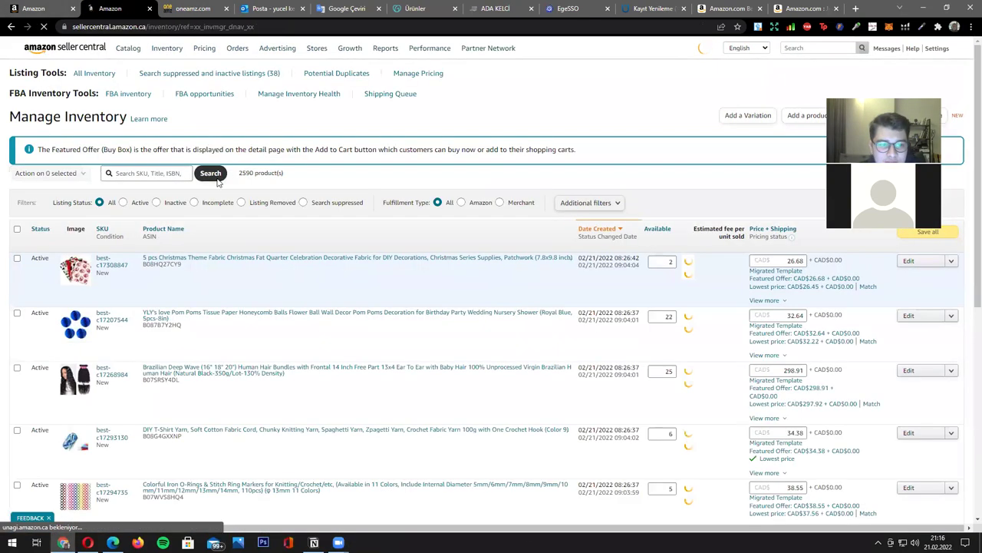
Open the search suppressed and inactive listings, show only the Approval Required ones, and close the other Seller Central pages
left_click(227, 75)
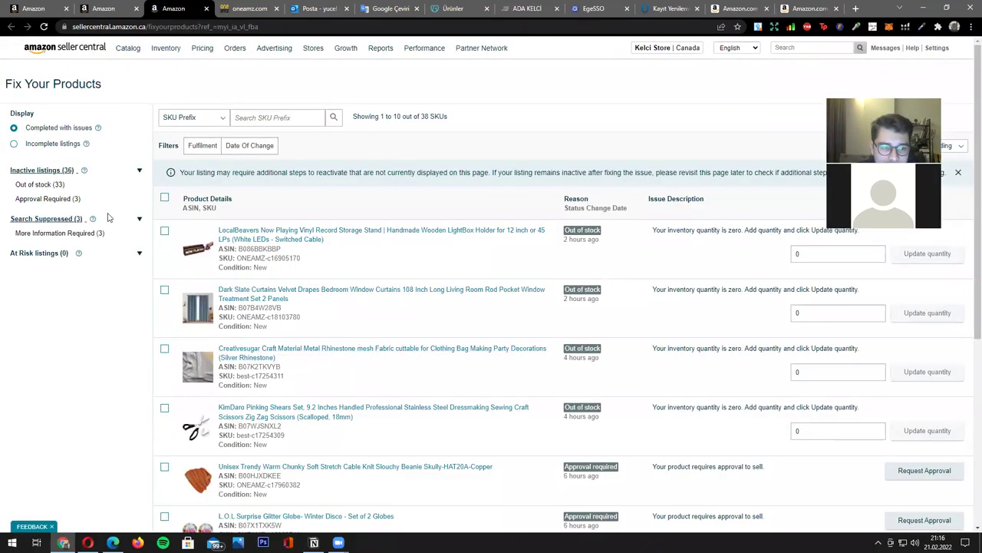
left_click(62, 201)
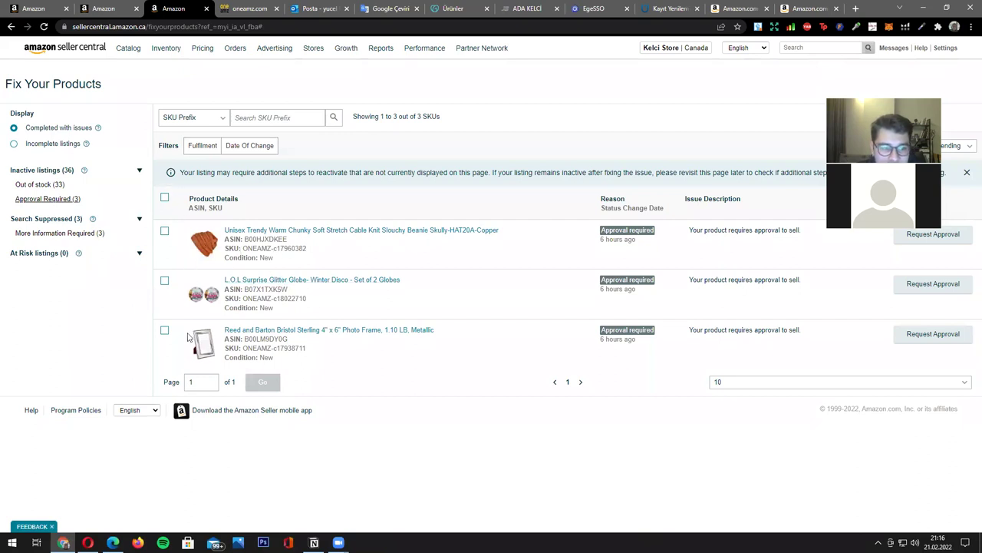
left_click(67, 9)
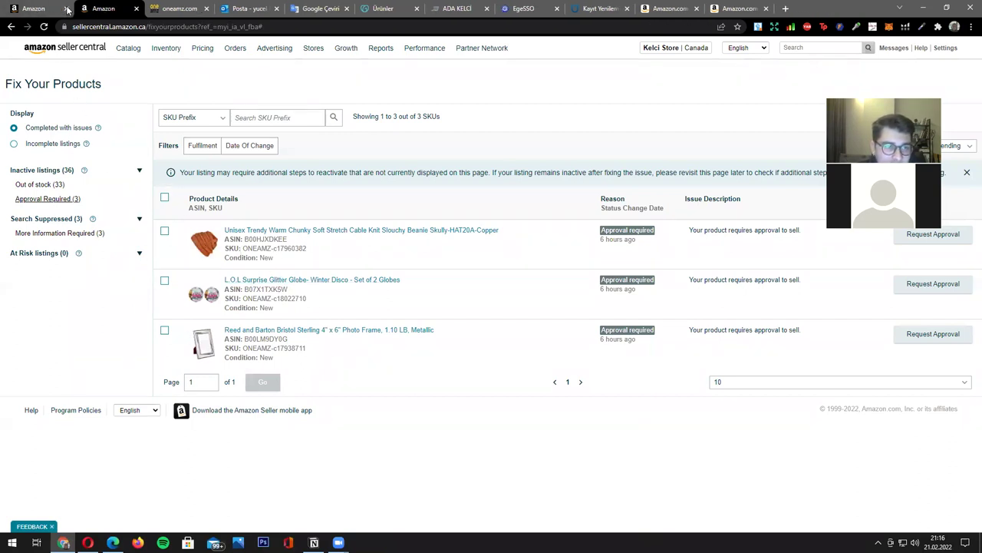
left_click(67, 8)
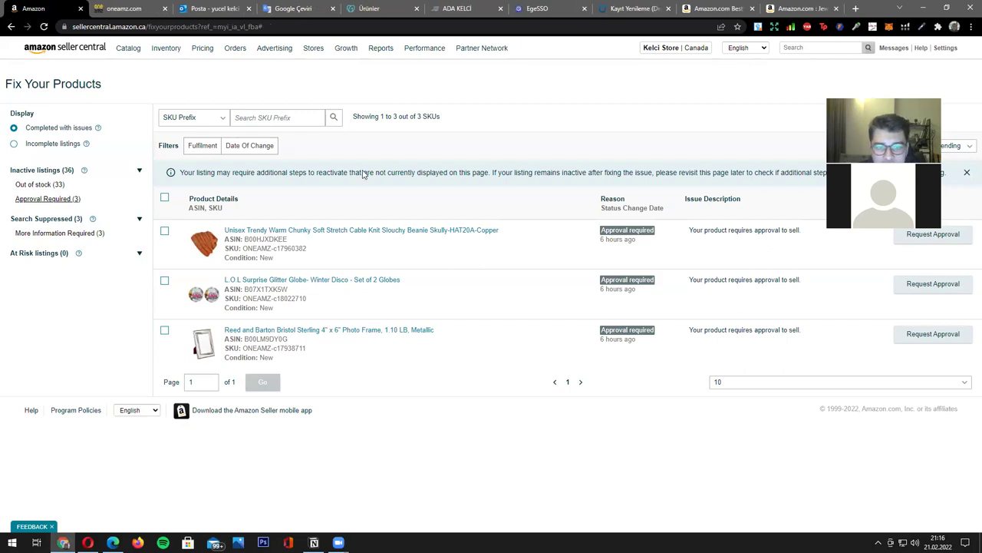
Switch to oneamz, open Product Bot and review the new search form's filters and exclusion options, including Trademark Ürün
left_click(125, 11)
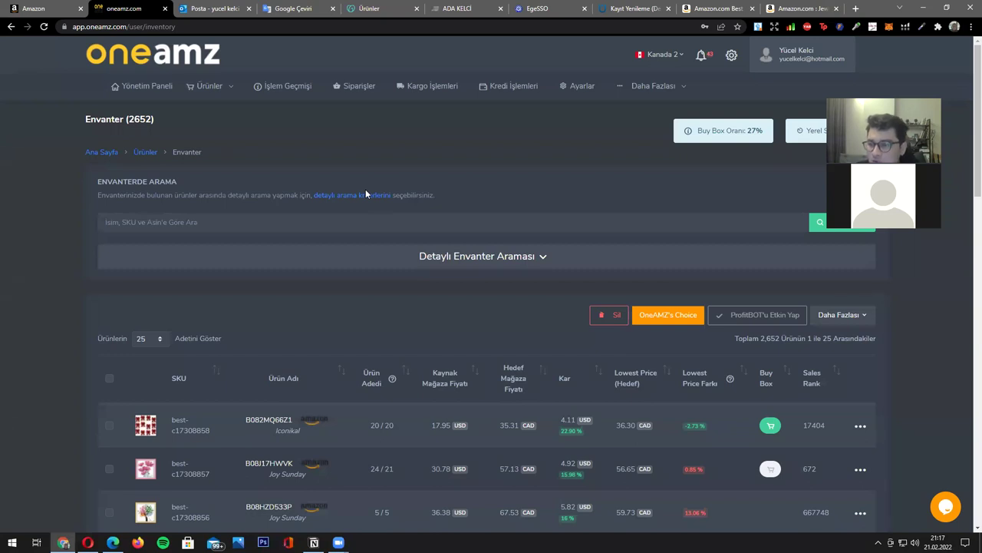
mouse_move(209, 86)
left_click(201, 125)
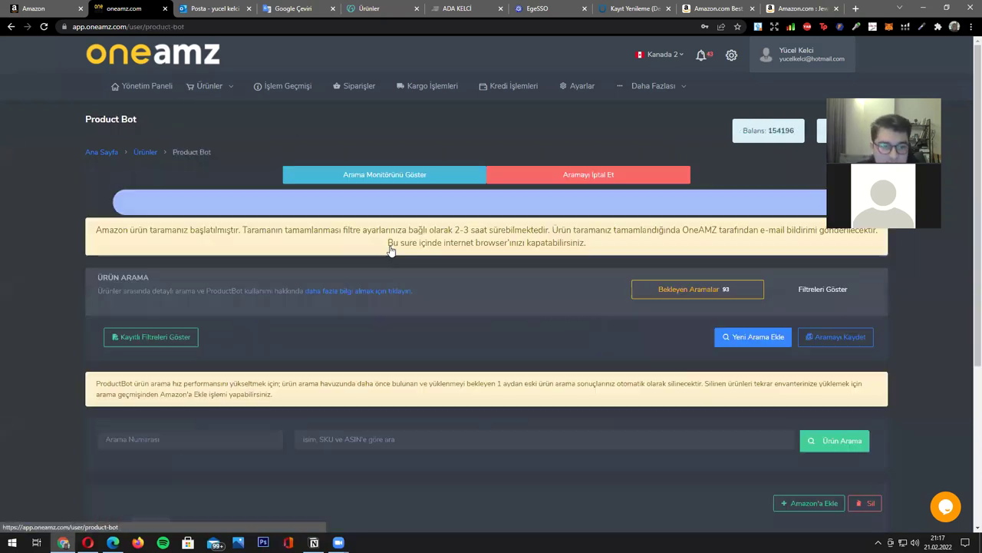
scroll(364, 419, "down", 2)
left_click(753, 185)
scroll(307, 399, "down", 1)
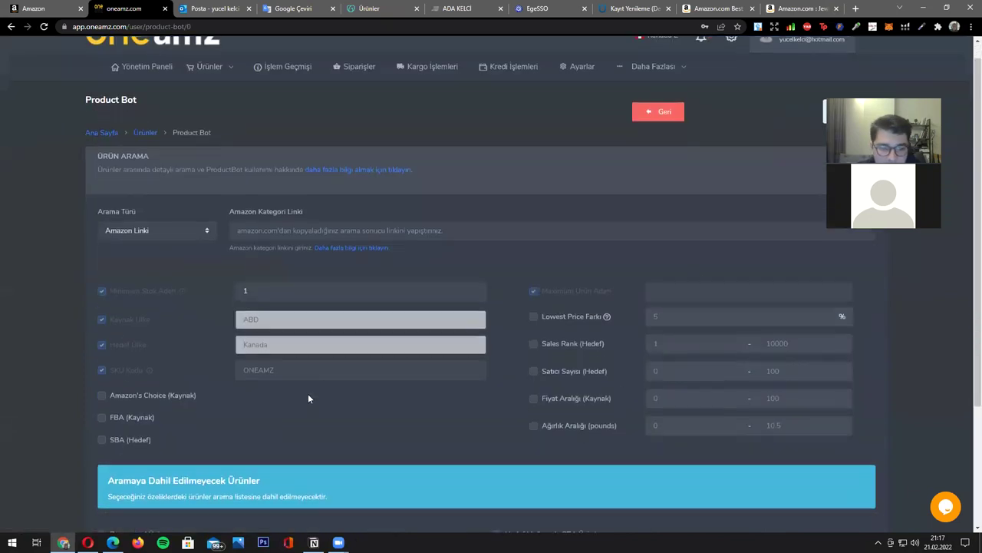
scroll(308, 398, "down", 2)
left_click(124, 441)
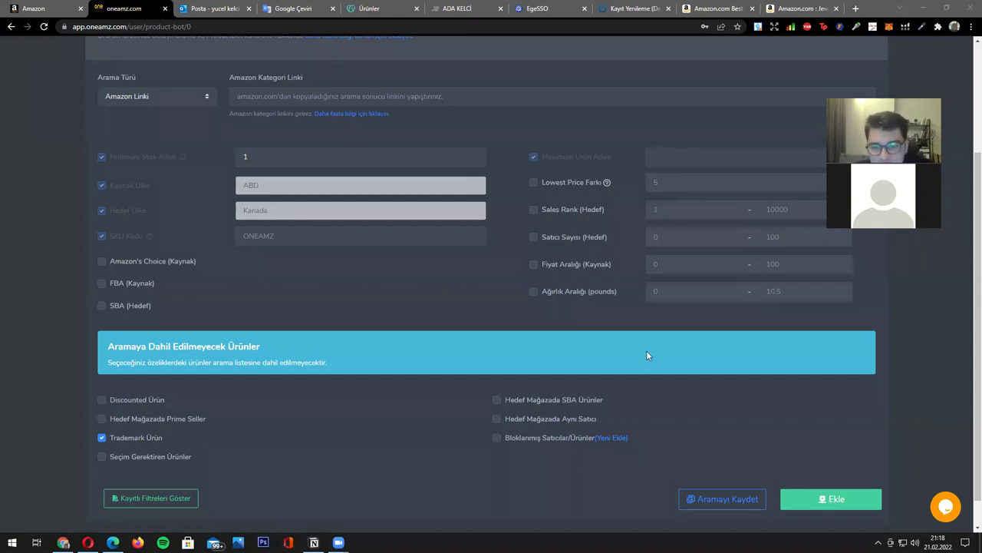
scroll(654, 358, "down", 1)
scroll(654, 358, "up", 3)
left_click(662, 133)
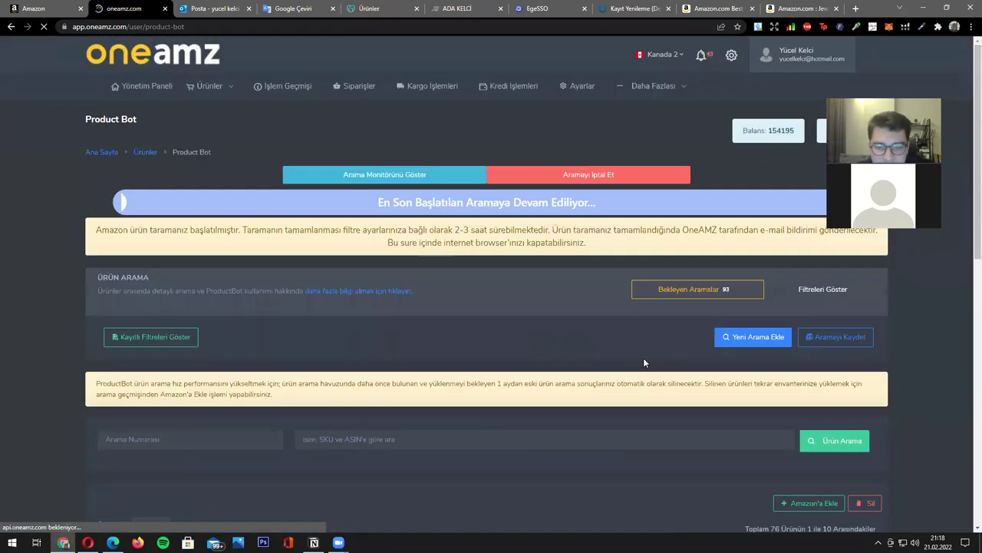
Sort the products found by Product Bot by Kar from highest to lowest and look over the list
scroll(643, 359, "down", 5)
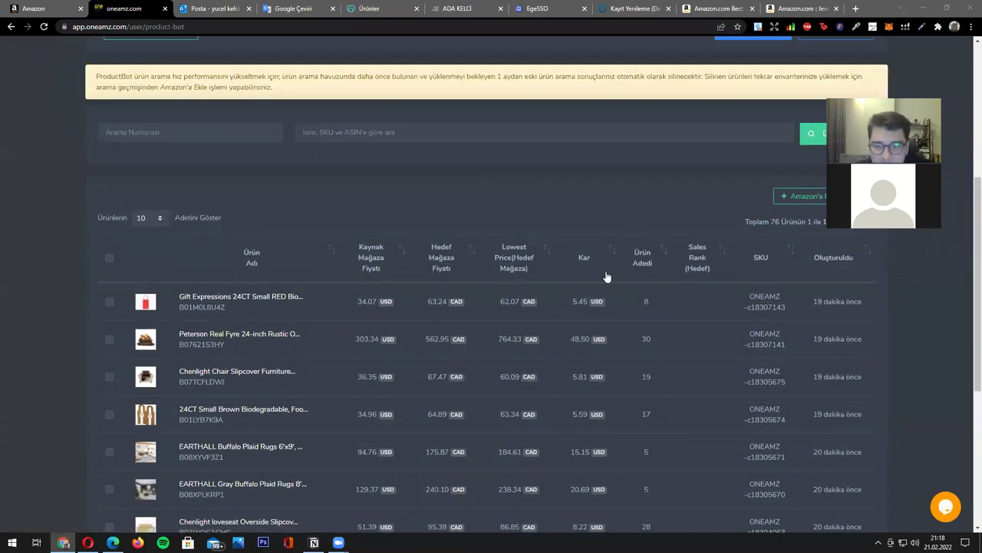
left_click(616, 254)
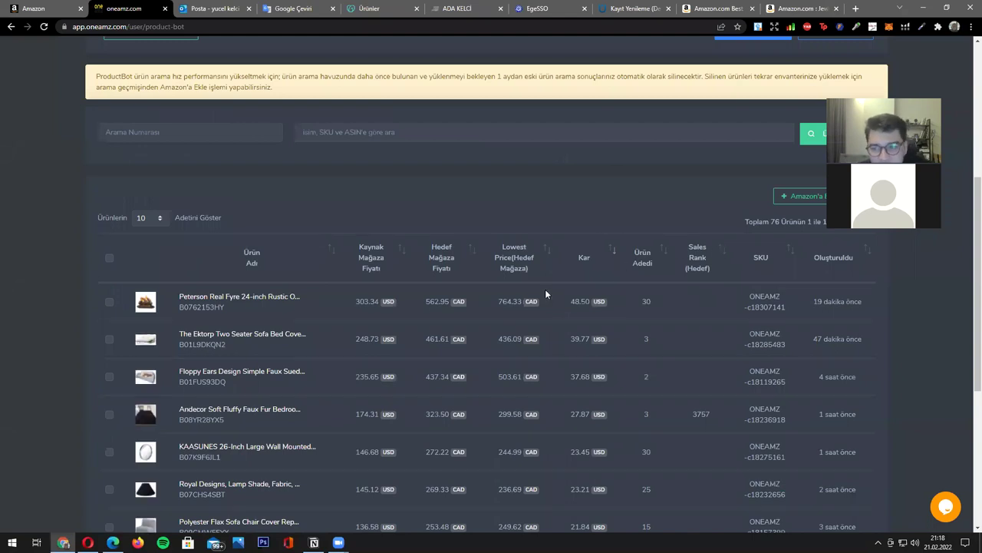
scroll(545, 290, "up", 4)
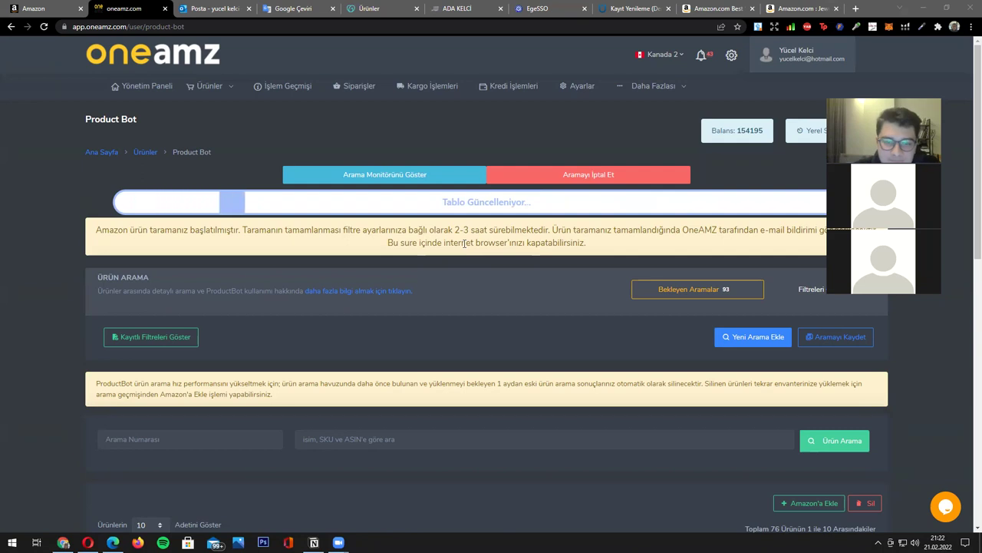
scroll(638, 298, "down", 5)
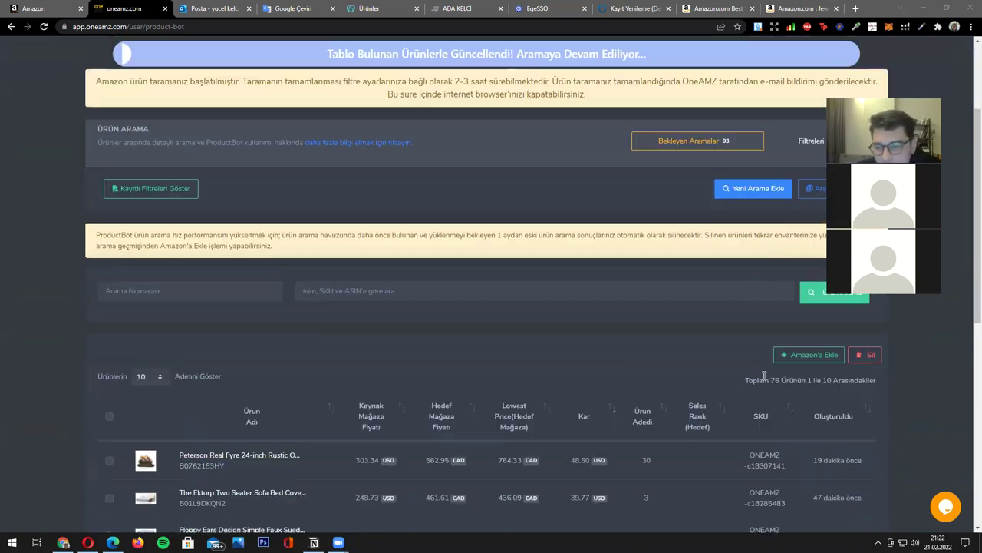
scroll(588, 269, "up", 4)
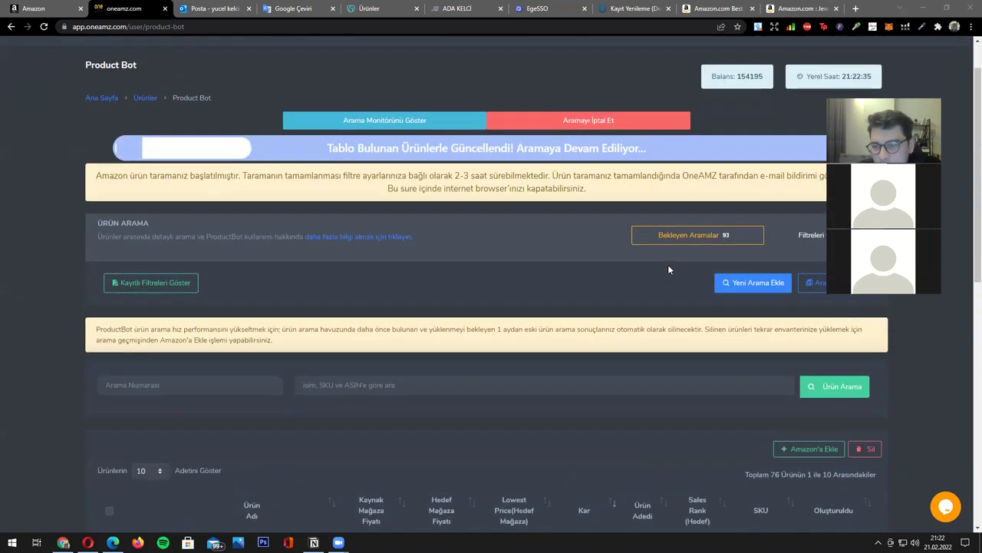
scroll(667, 265, "down", 3)
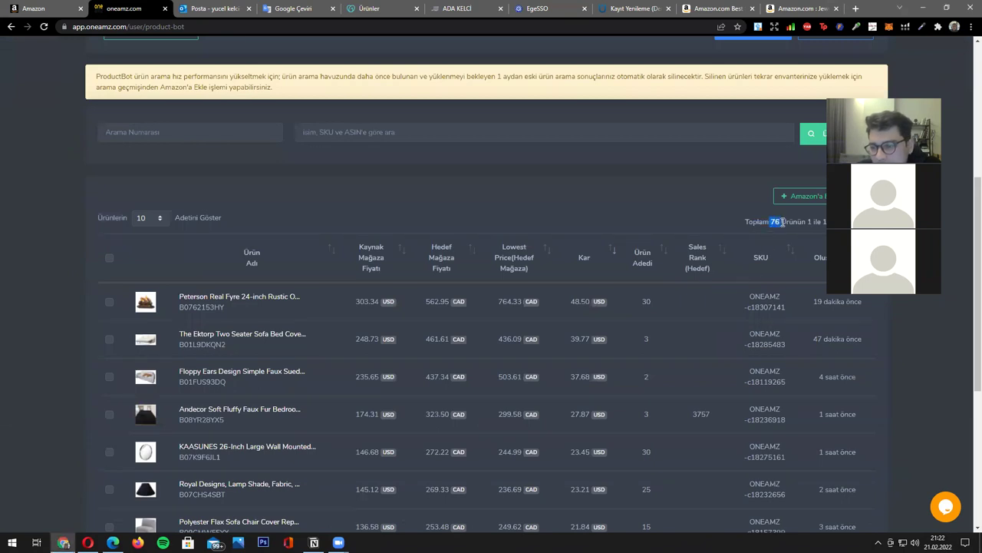
left_click(710, 199)
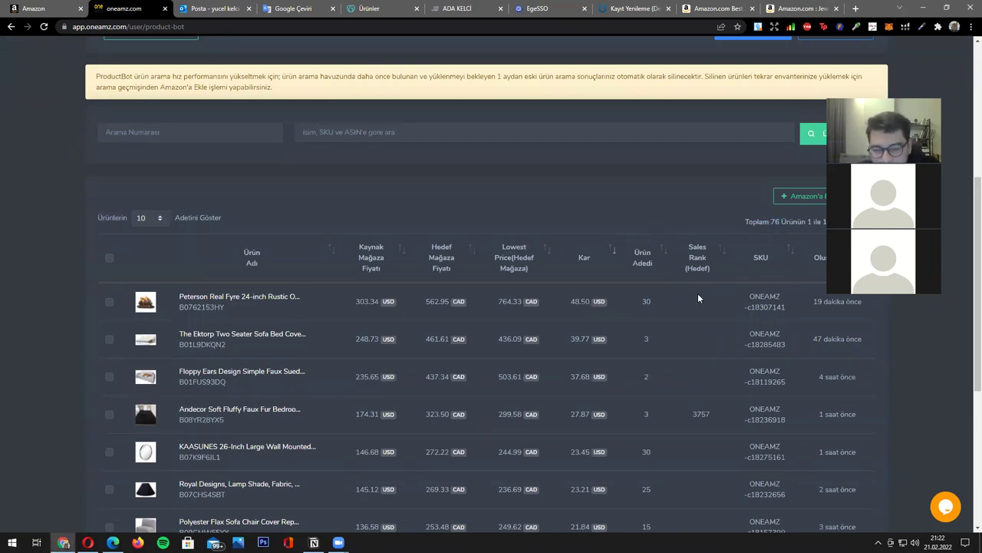
Examine the Lowest Price Farkı filter in the new search form, and return to the Product Bot product list
scroll(603, 241, "up", 5)
left_click(760, 234)
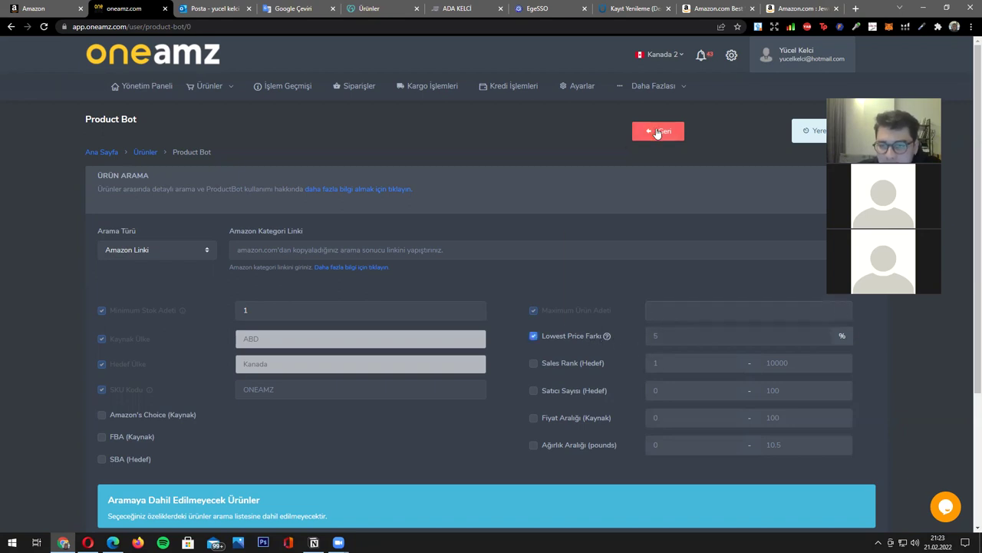
left_click(658, 132)
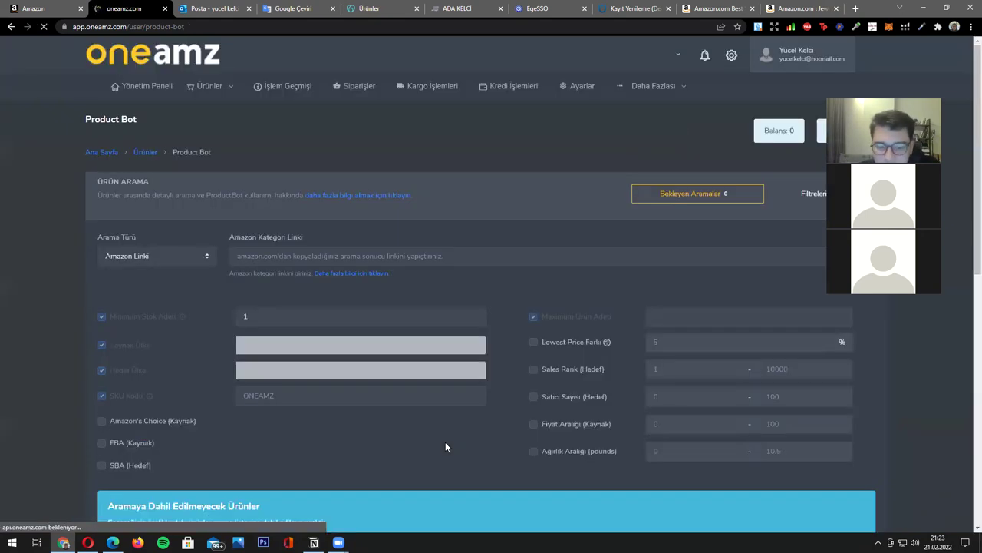
scroll(743, 308, "down", 3)
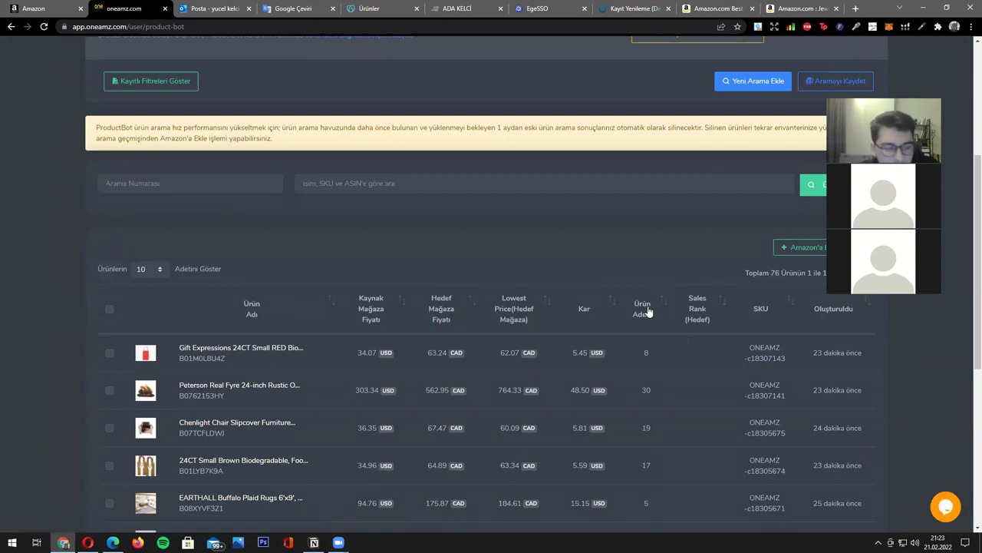
scroll(647, 310, "up", 4)
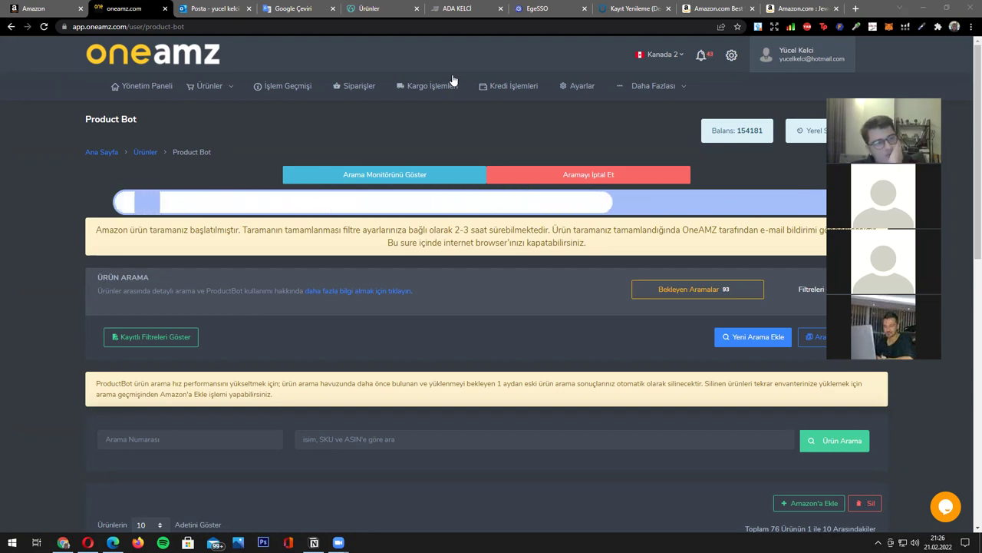
Switch to Seller Central and check Manage Returns for closed returns and A-to-z Guarantee claims
key("ctrl+1")
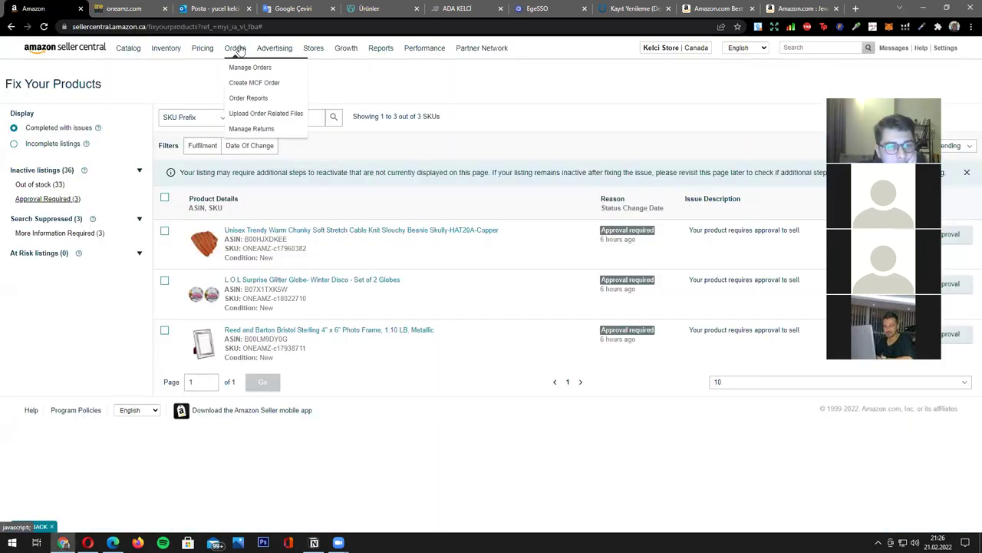
left_click(236, 130)
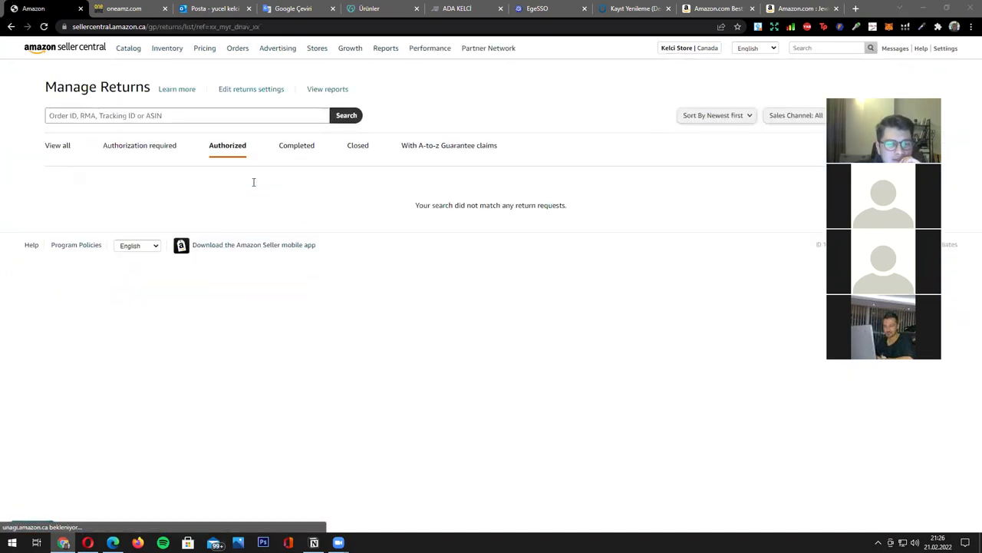
left_click(358, 148)
left_click(437, 147)
Open the returns settings and examine the default return address under Return Address Settings
left_click(237, 90)
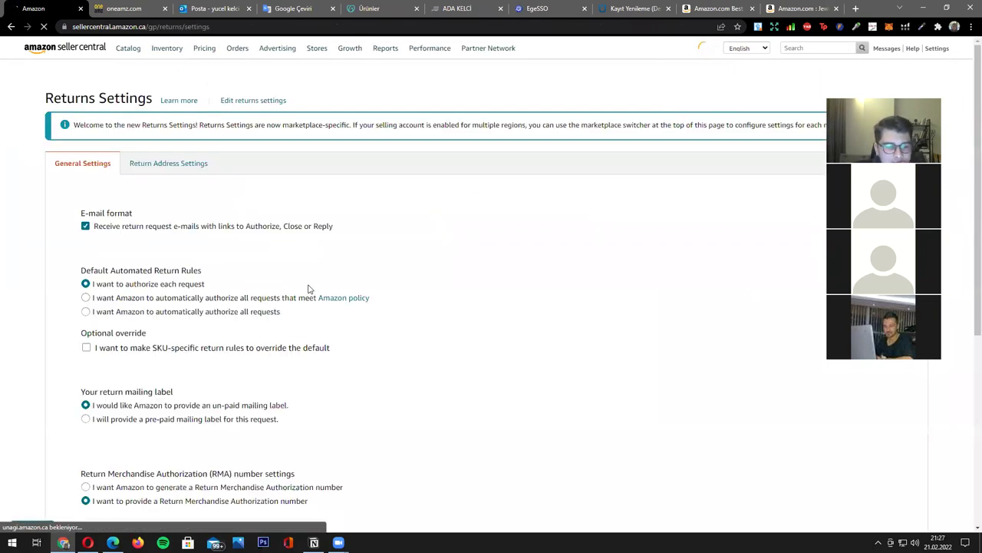
left_click(190, 170)
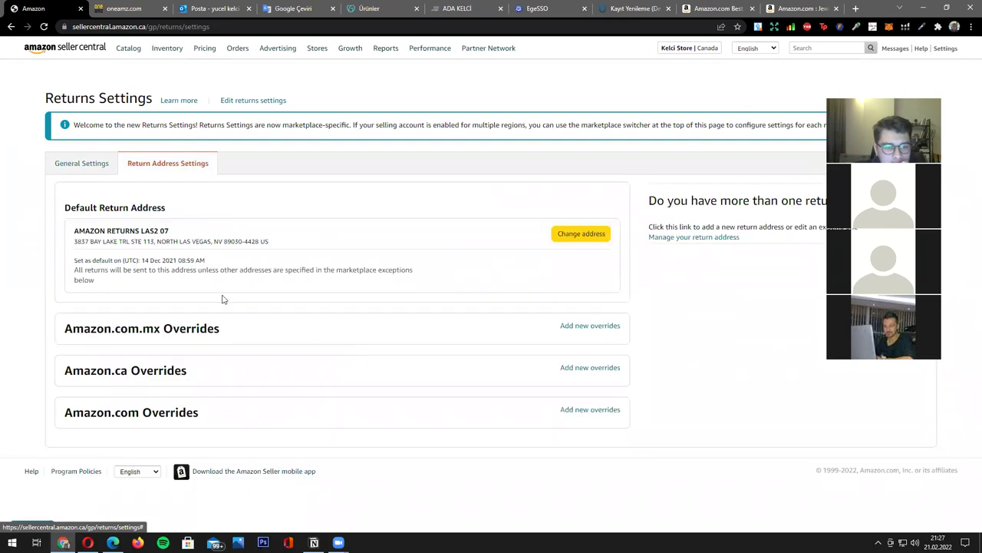
left_click_drag(127, 236, 260, 241)
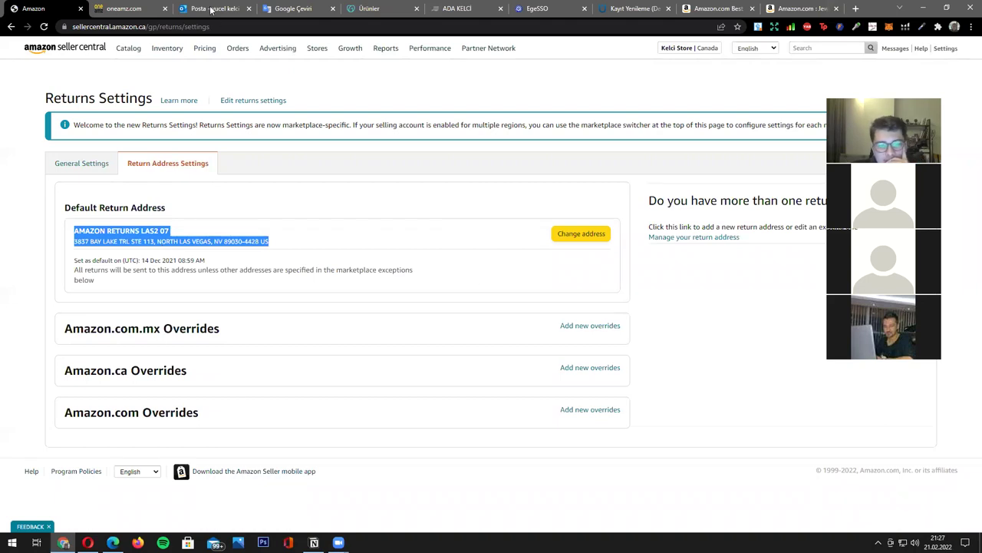
Switch back to Product Bot in oneamz, show the search history and review the newest search's excluded products
left_click(123, 8)
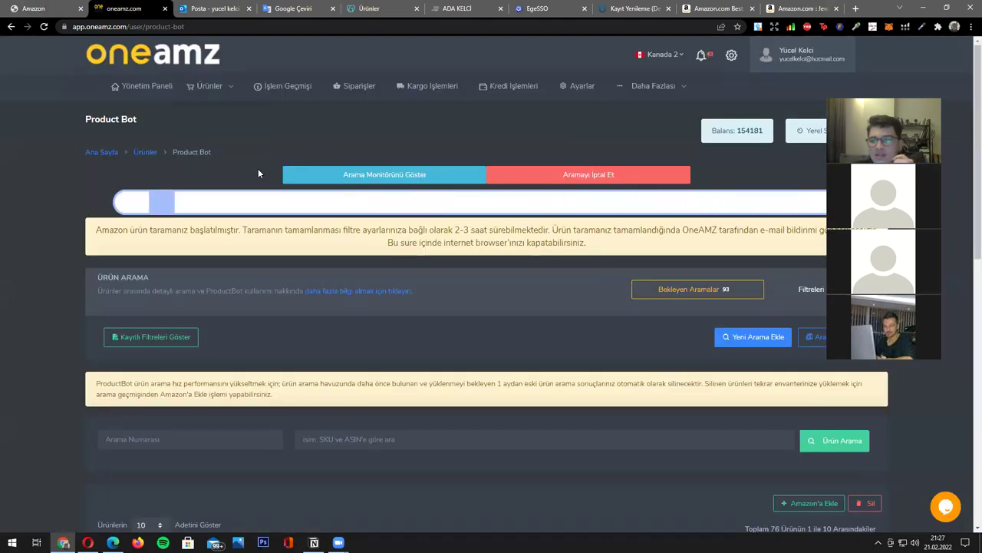
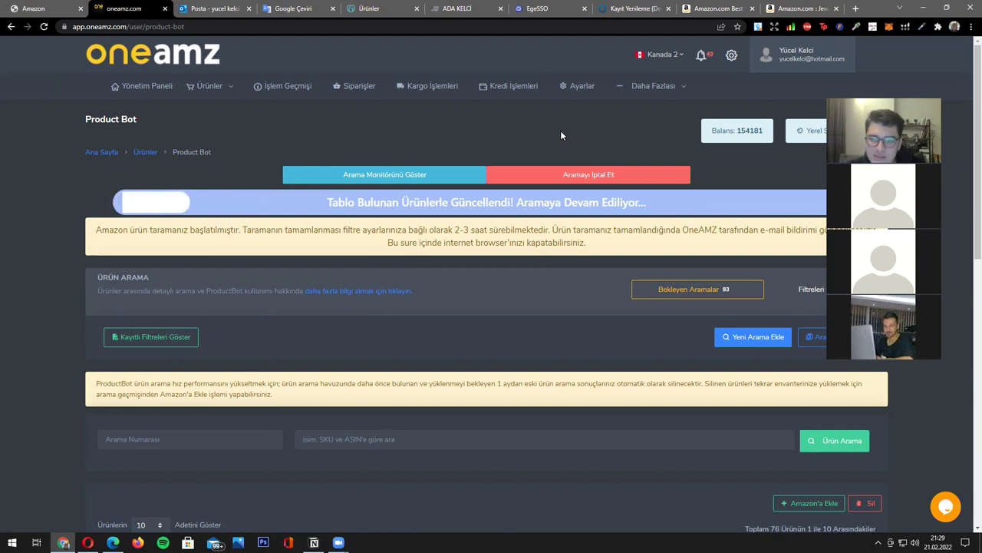
scroll(650, 338, "down", 15)
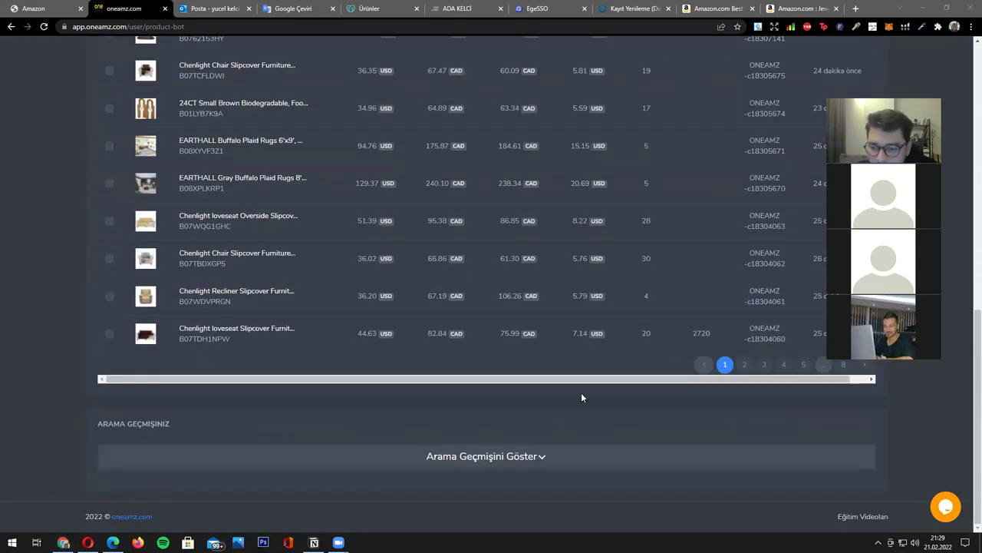
scroll(431, 334, "down", 4)
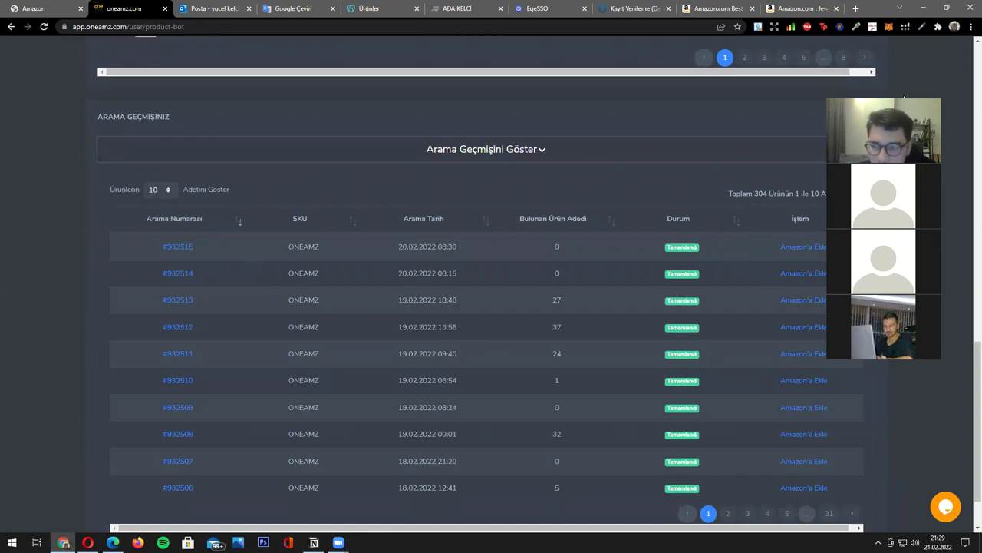
left_click(195, 254)
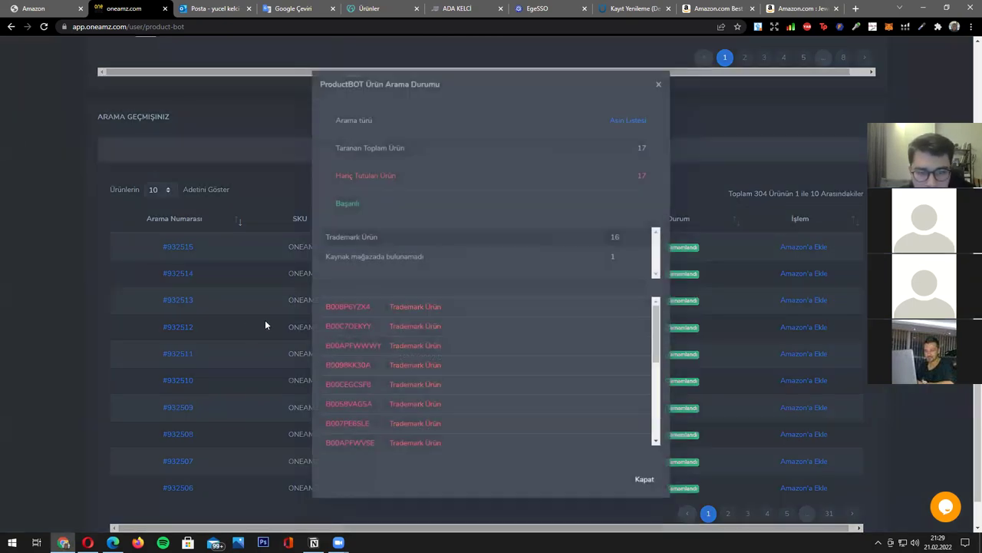
scroll(614, 239, "up", 2)
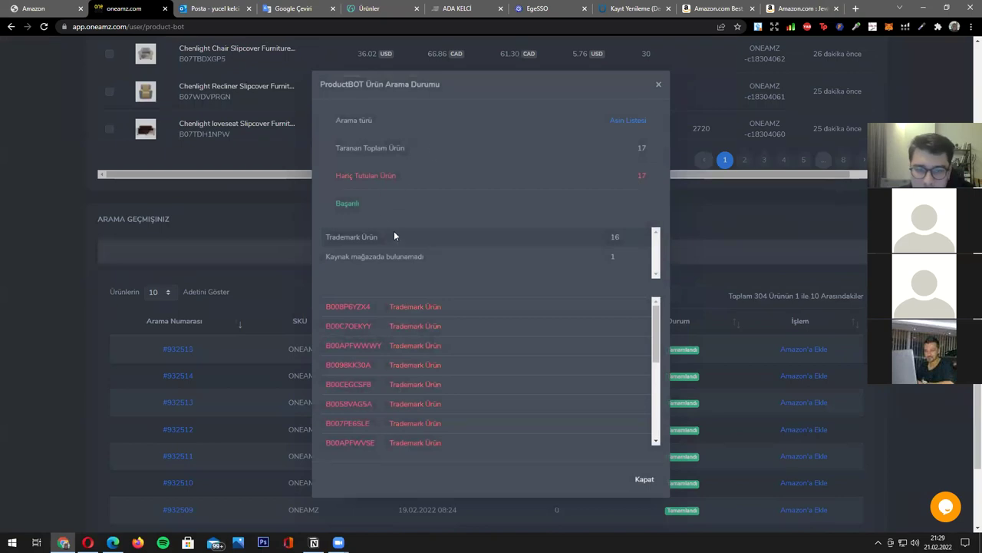
left_click(658, 84)
scroll(430, 373, "up", 3)
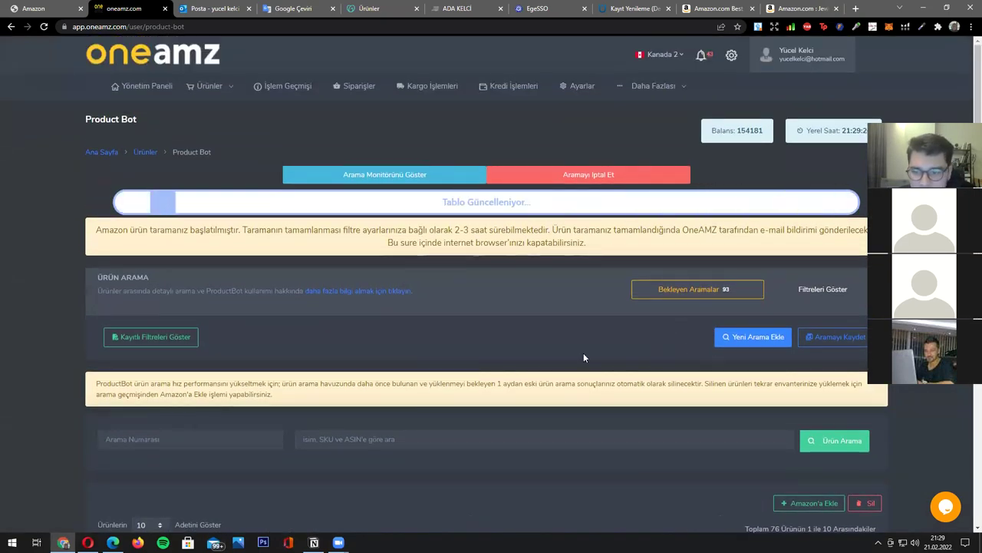
Start a new Product Bot search with Arama Türü set to Asin Listesi, and view its filter options
left_click(743, 339)
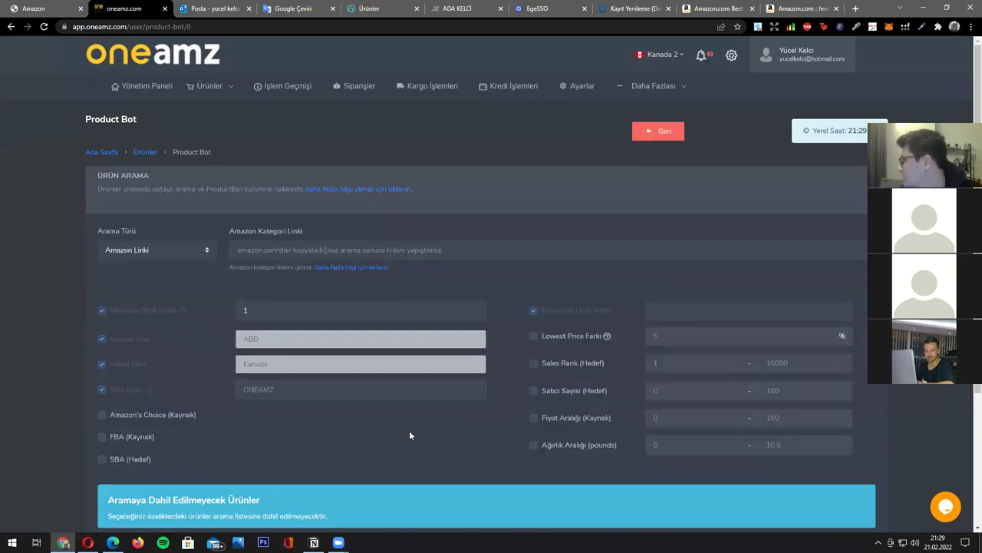
left_click(157, 251)
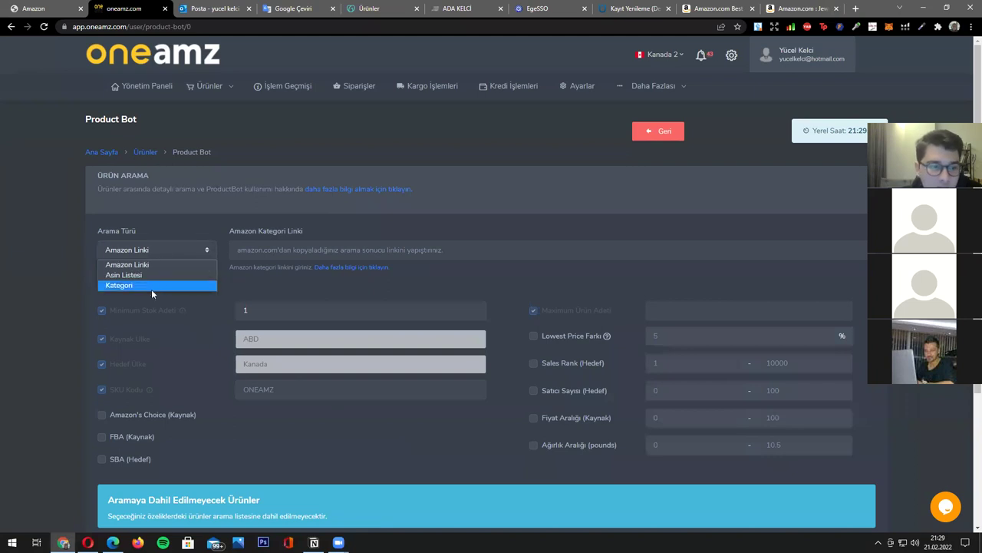
left_click(146, 275)
scroll(183, 420, "down", 1)
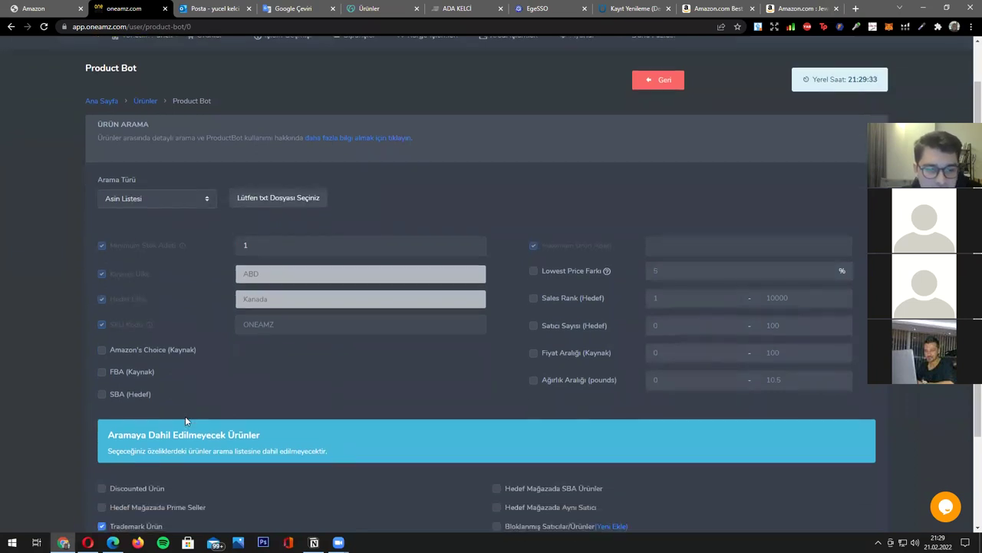
View the ASIN list upload dialog, and set Maximum Ürün Adeti to 5000 with Lowest Price Farkı and Hedef Mağazada Aynı Satıcı enabled
left_click(284, 199)
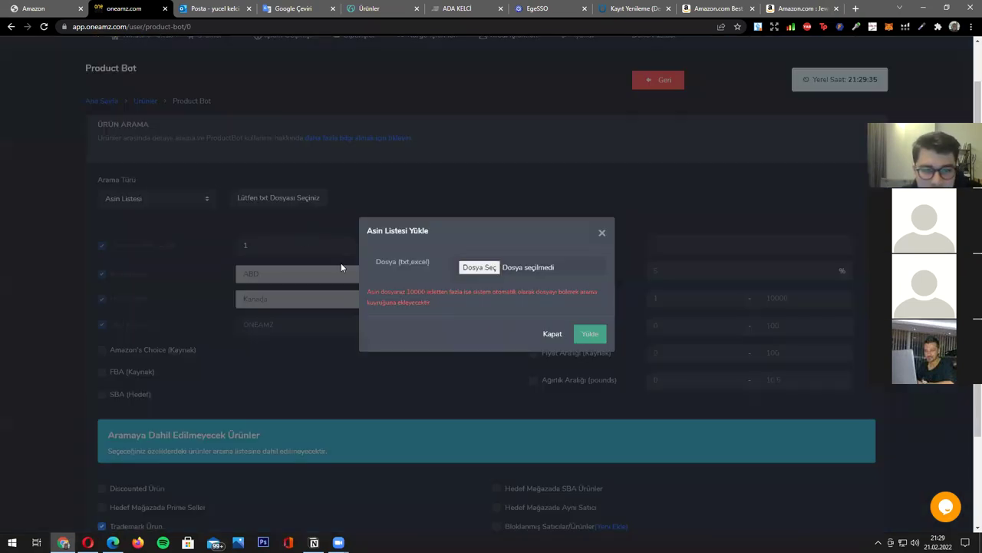
left_click(601, 234)
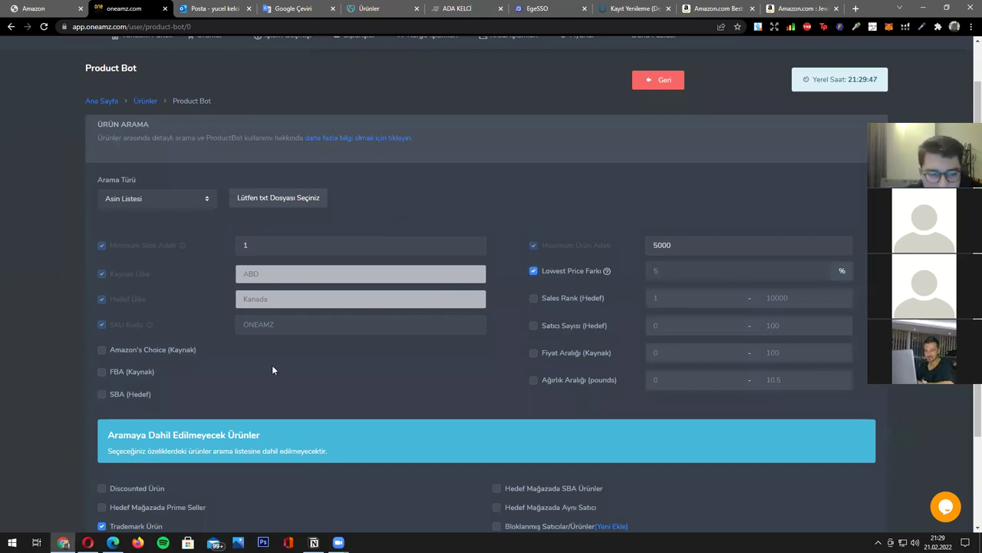
left_click(252, 328)
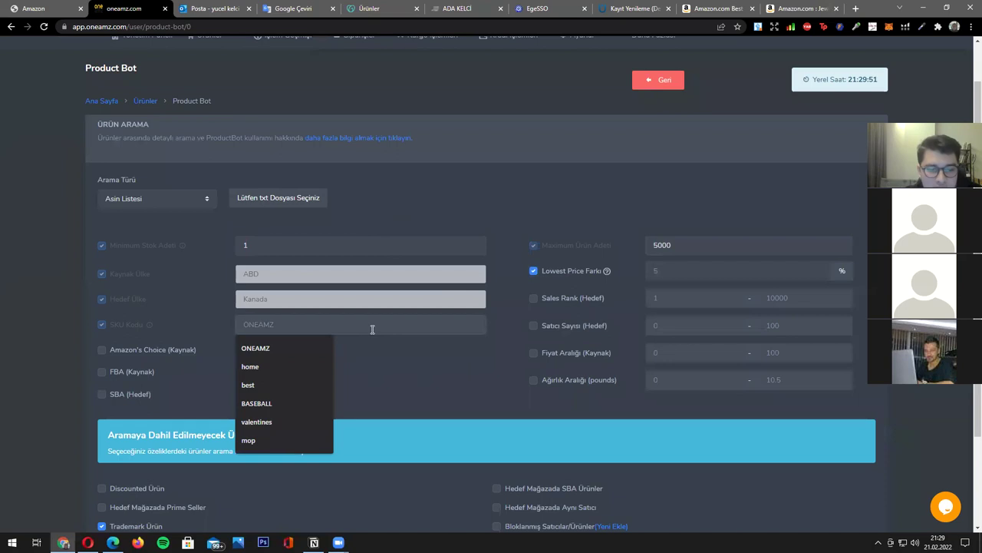
left_click(390, 345)
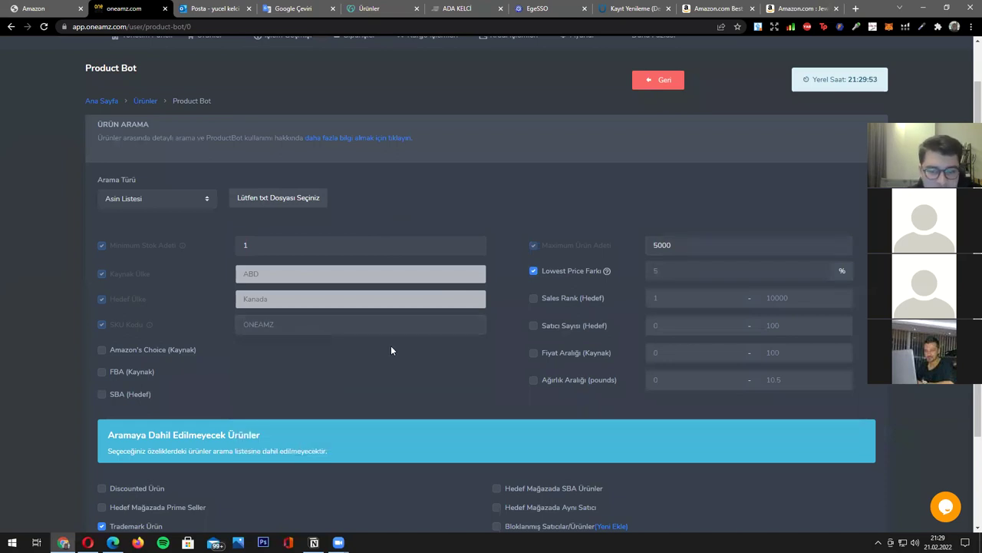
scroll(430, 376, "down", 3)
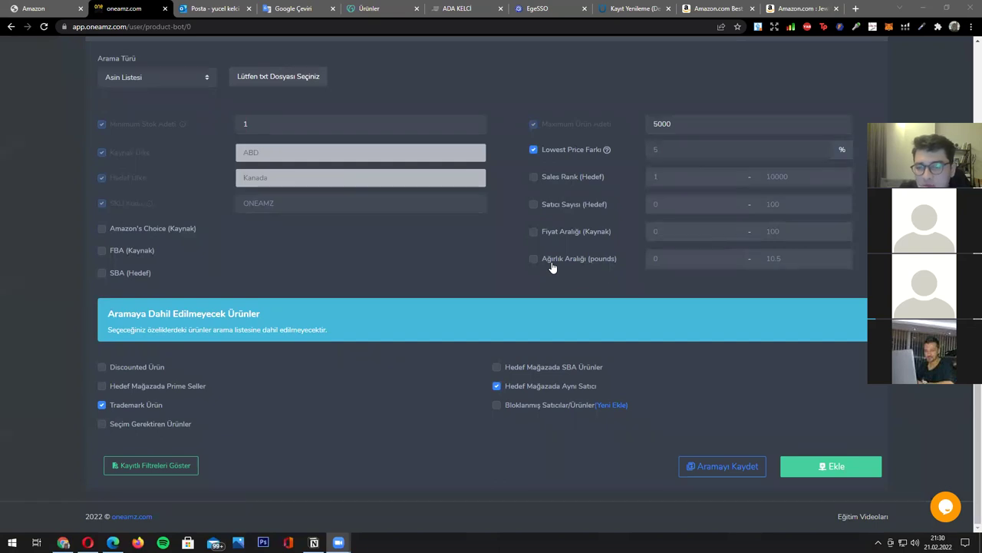
scroll(432, 257, "up", 3)
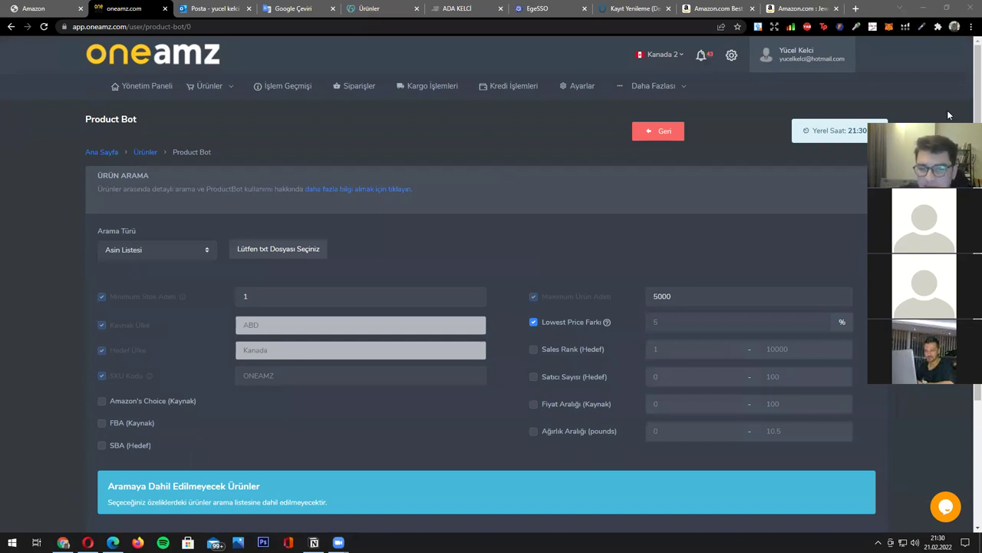
left_click_drag(948, 115, 873, 89)
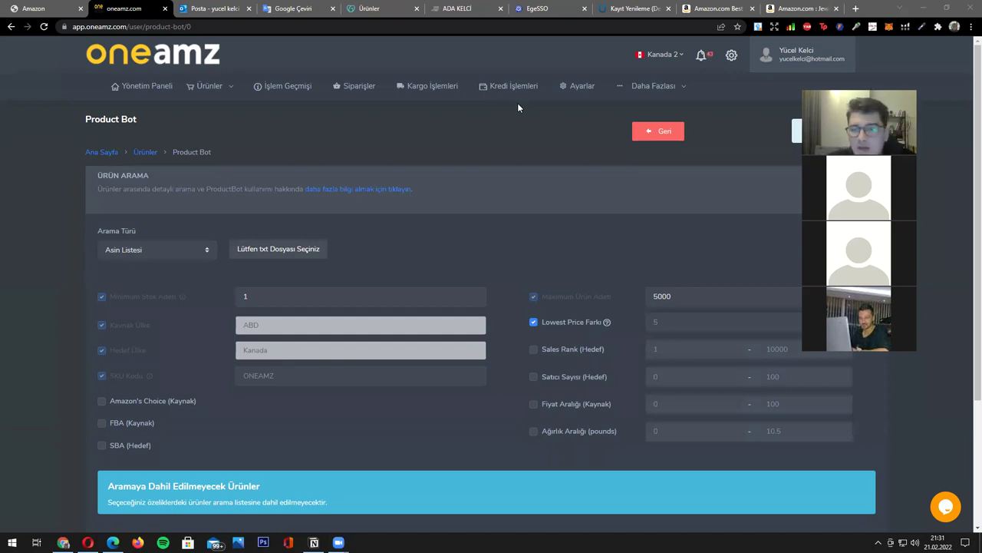
Open the oneamz system settings, and switch to Opera to view Amazon's Your Account page
left_click(579, 89)
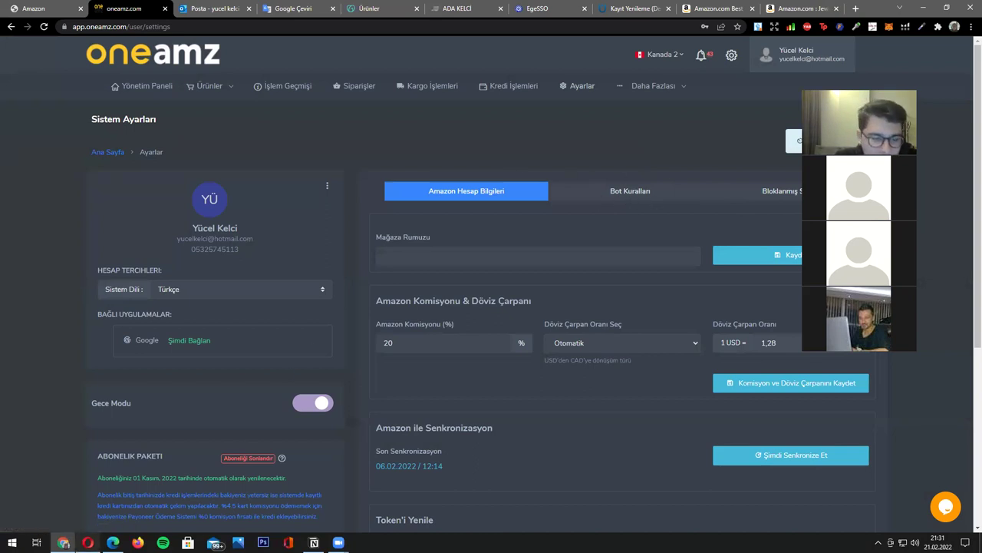
left_click(87, 542)
left_click(850, 69)
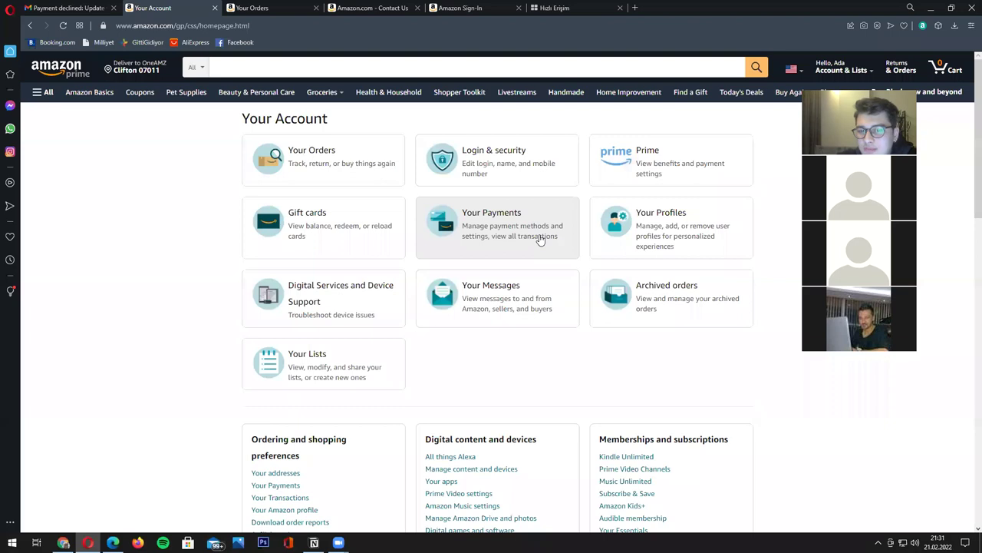
Switch back to oneamz in Chrome and open the Product Bot page
left_click(62, 541)
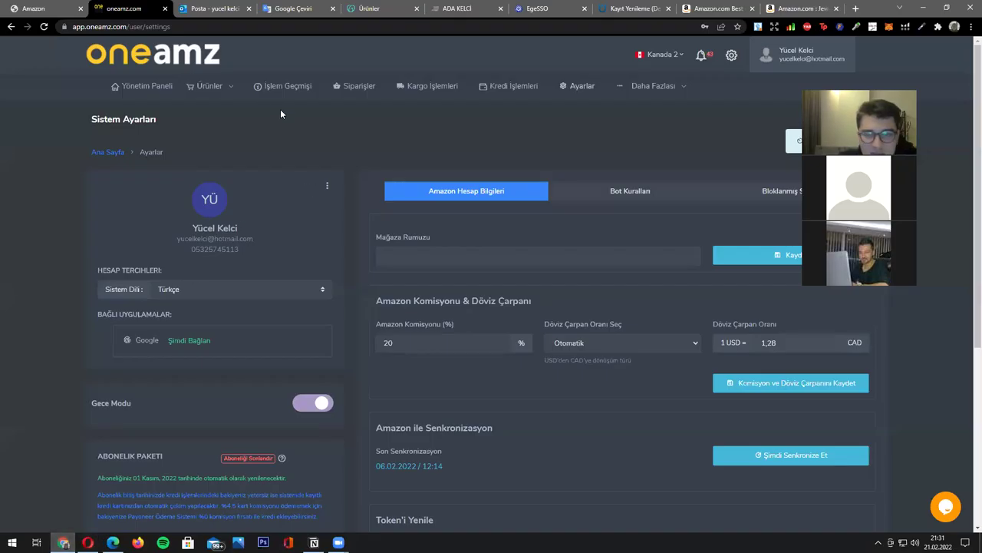
mouse_move(209, 92)
left_click(223, 127)
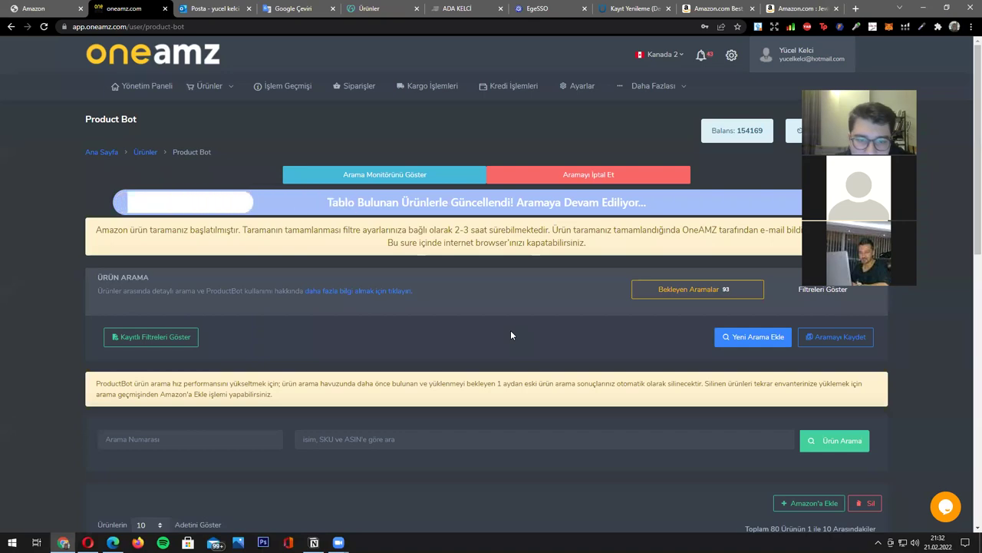
Go to the Amazon.com results for Jewelry Boxes & Organizers and highlight the total result count
left_click(772, 9)
scroll(199, 77, "up", 10)
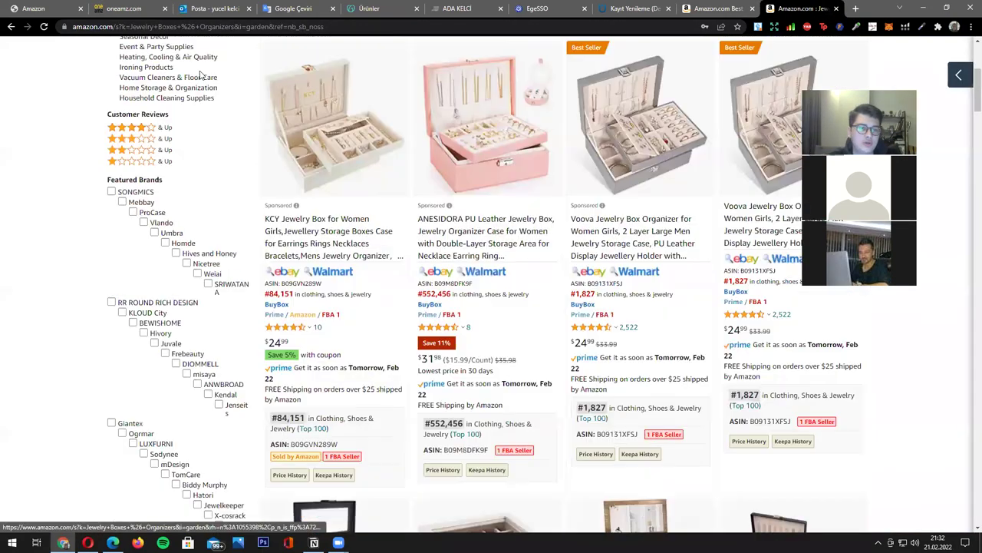
scroll(201, 75, "up", 4)
mouse_move(149, 123)
left_mouse_down()
mouse_move(173, 137)
mouse_move(163, 120)
left_mouse_up()
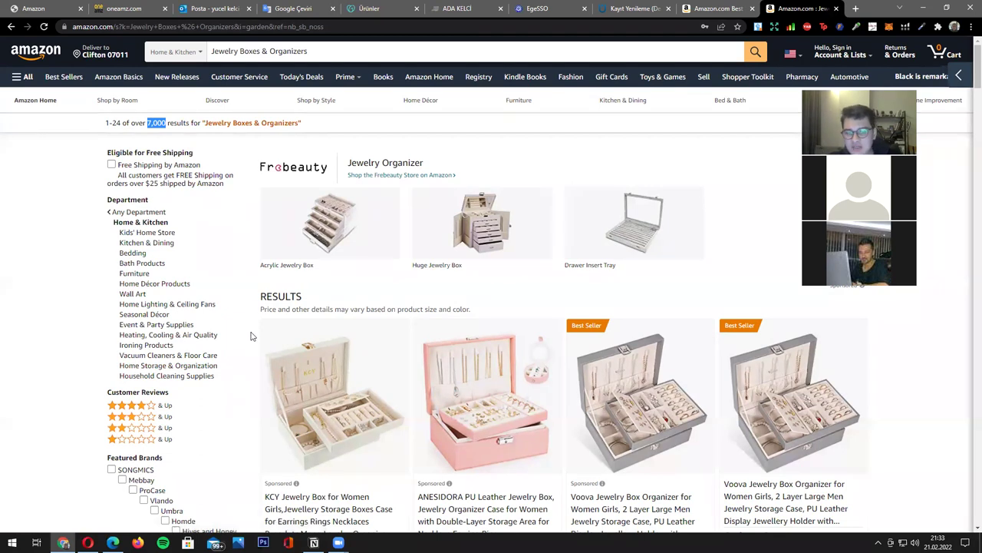
left_click(152, 122)
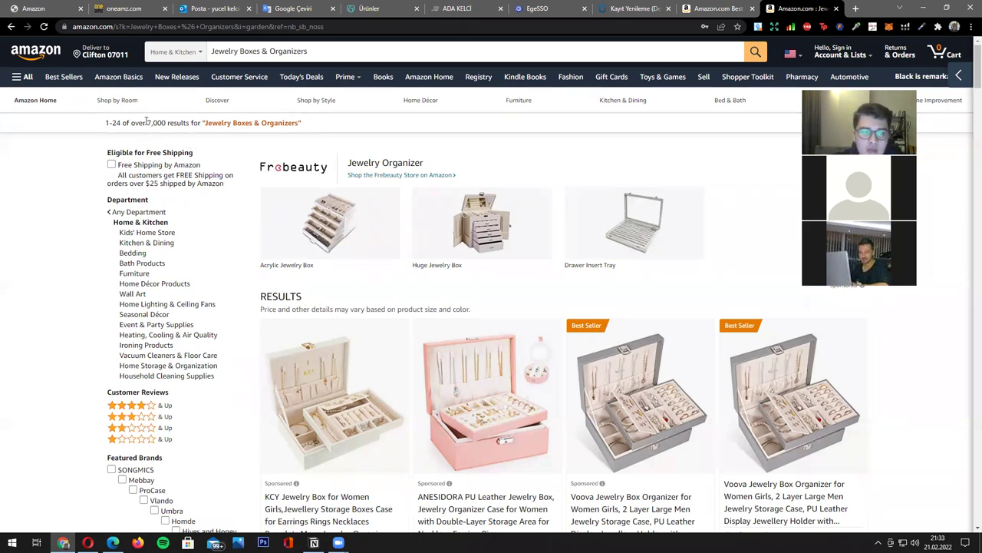
left_click_drag(146, 122, 166, 123)
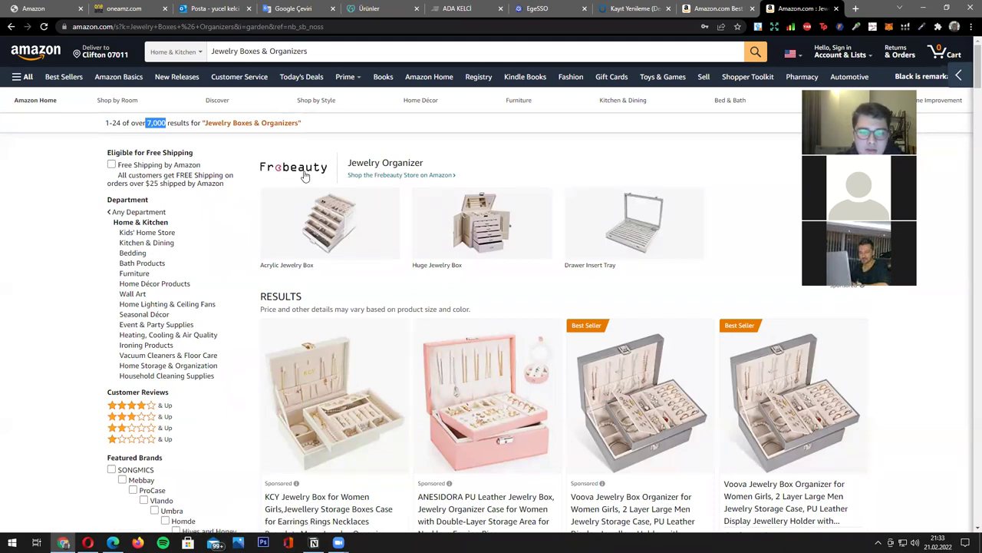
Run a detailed search in the oneamz inventory for products with a Lowest Price Farkı above 15%
left_click(135, 15)
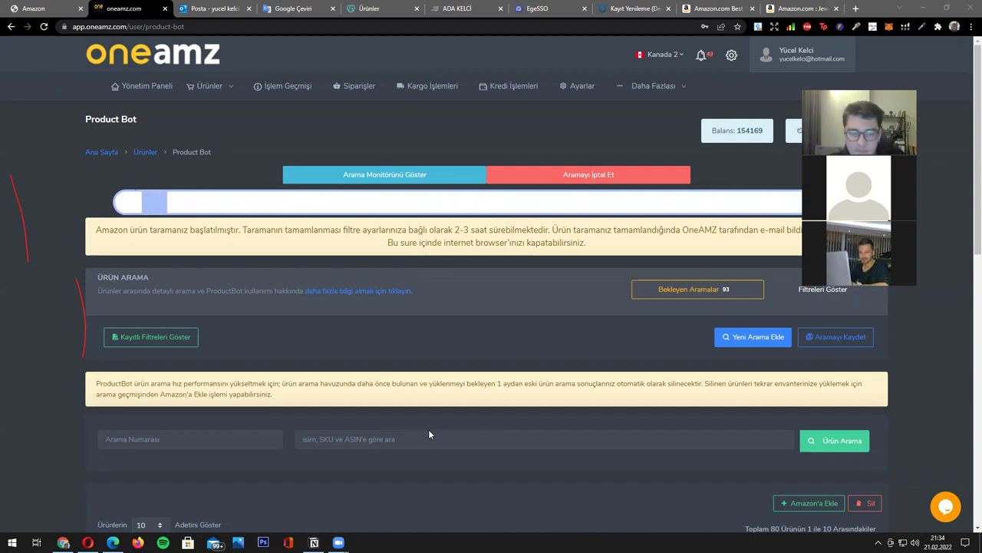
mouse_move(210, 86)
left_click(227, 112)
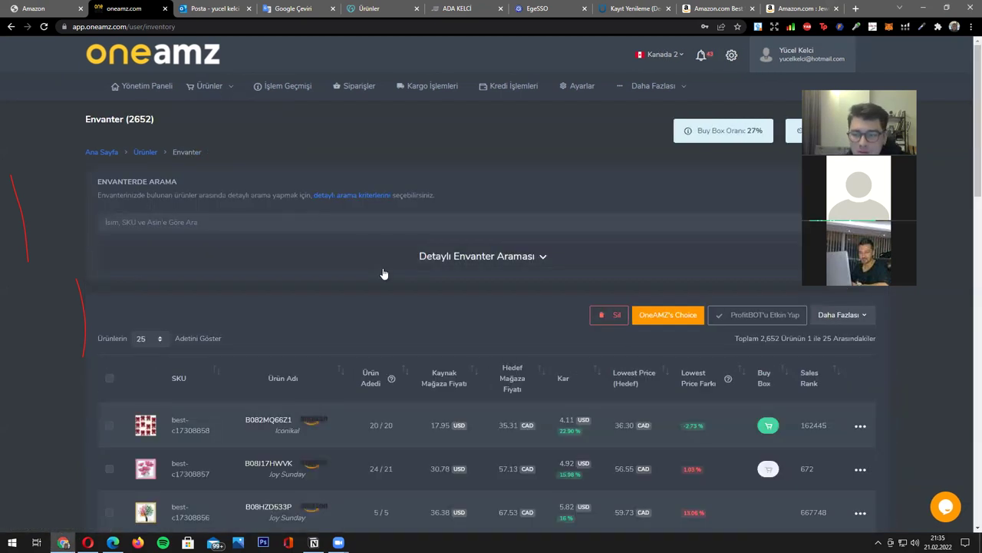
left_click(468, 261)
scroll(374, 345, "down", 2)
left_click(146, 227)
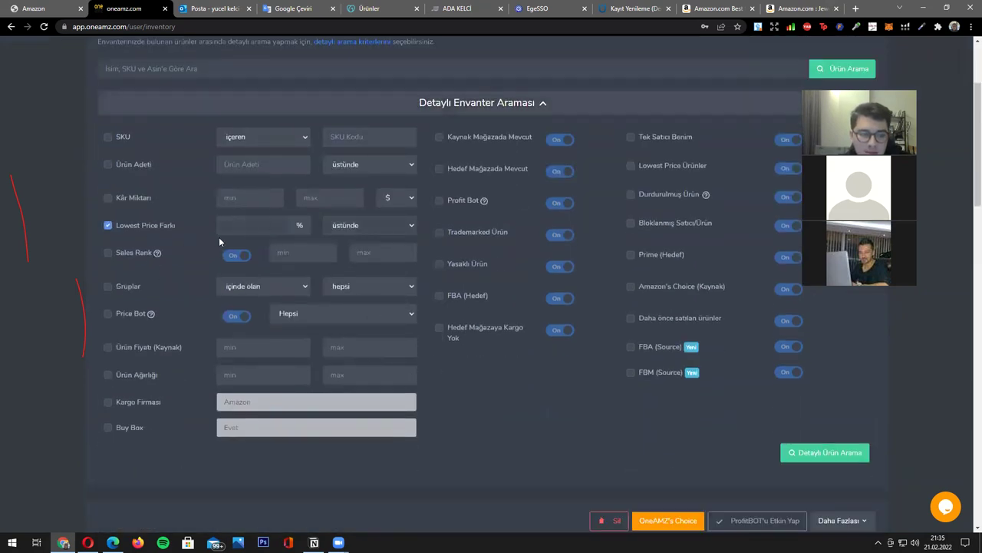
type("15")
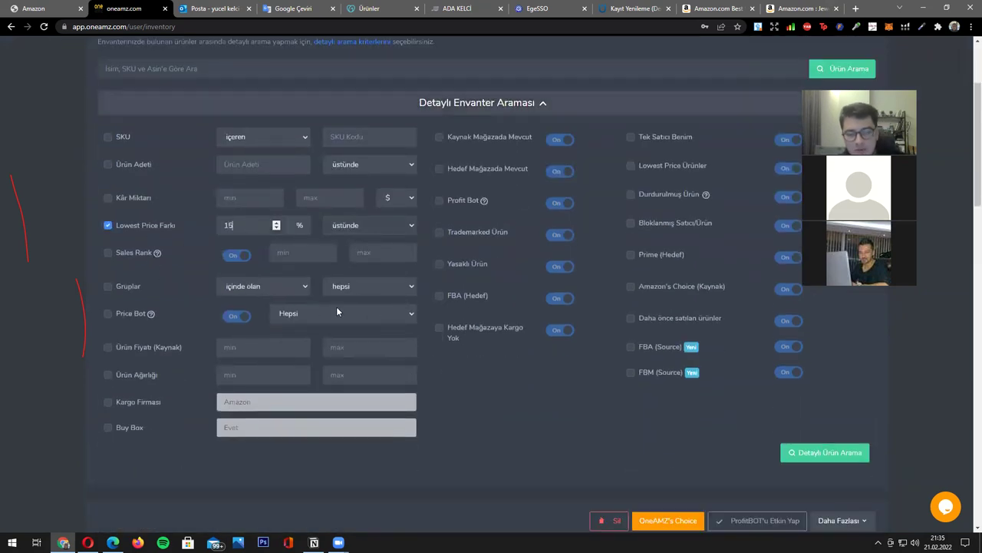
scroll(794, 353, "down", 1)
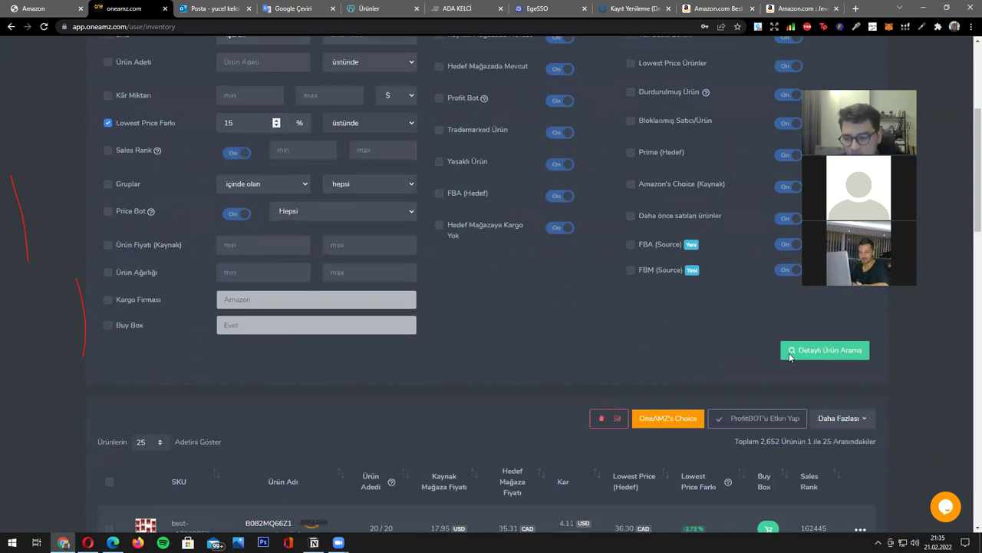
left_click(790, 354)
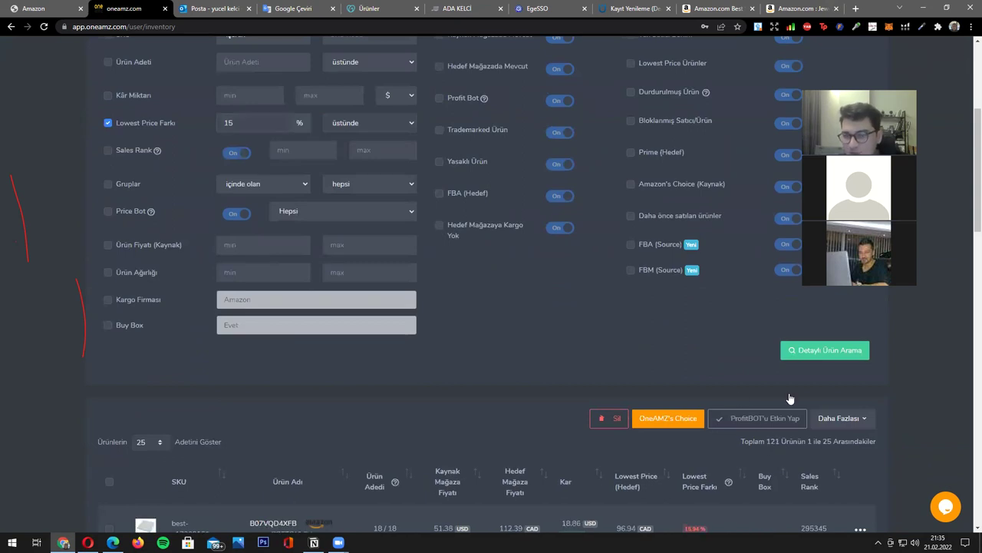
Open Gruba Ekle for all filtered products, view the new group form and close it without adding a group
left_click_drag(871, 90, 250, 56)
left_click(863, 423)
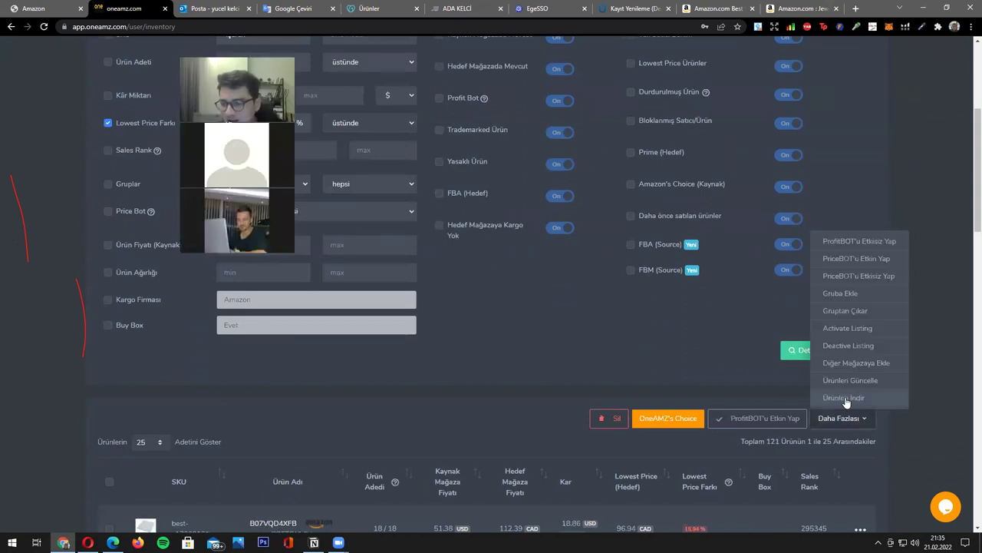
left_click(836, 294)
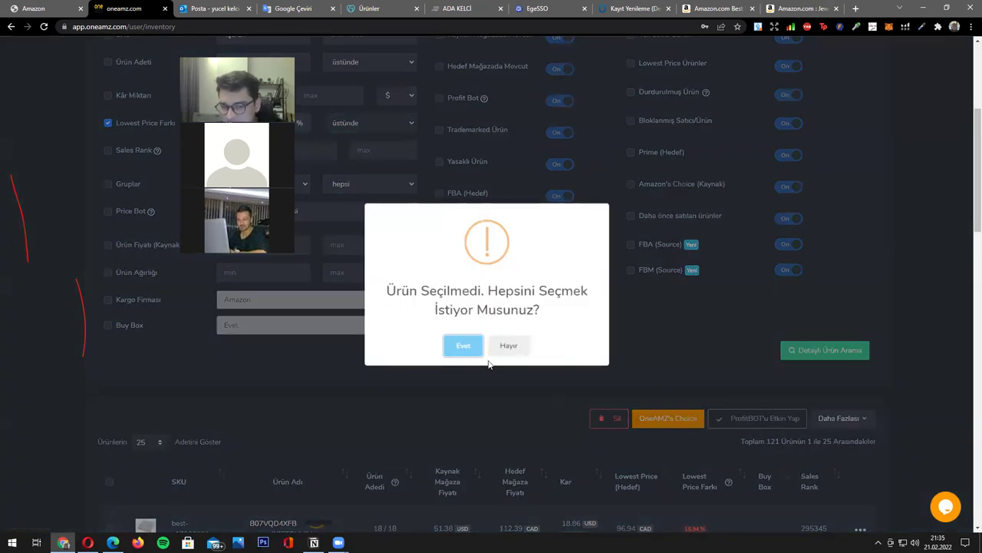
left_click(464, 347)
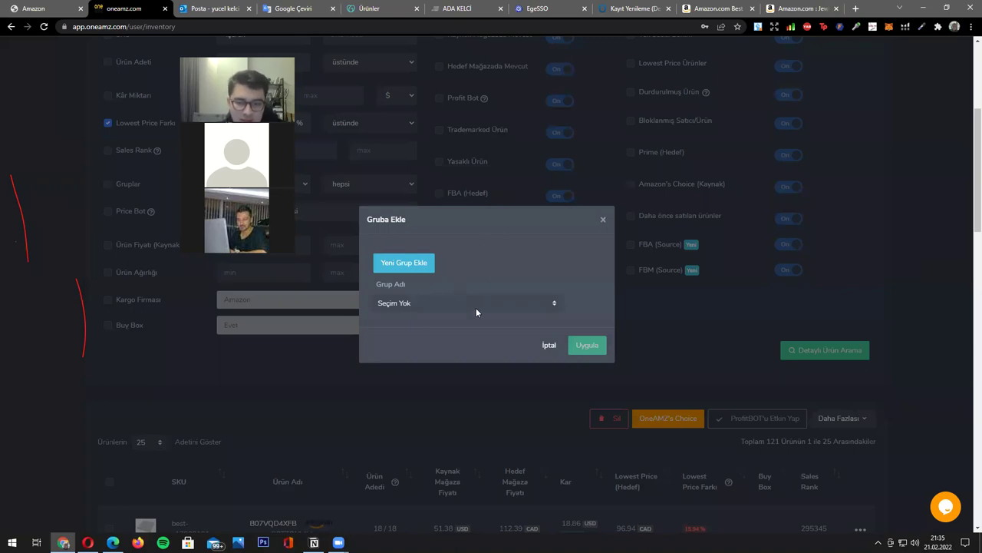
left_click(406, 263)
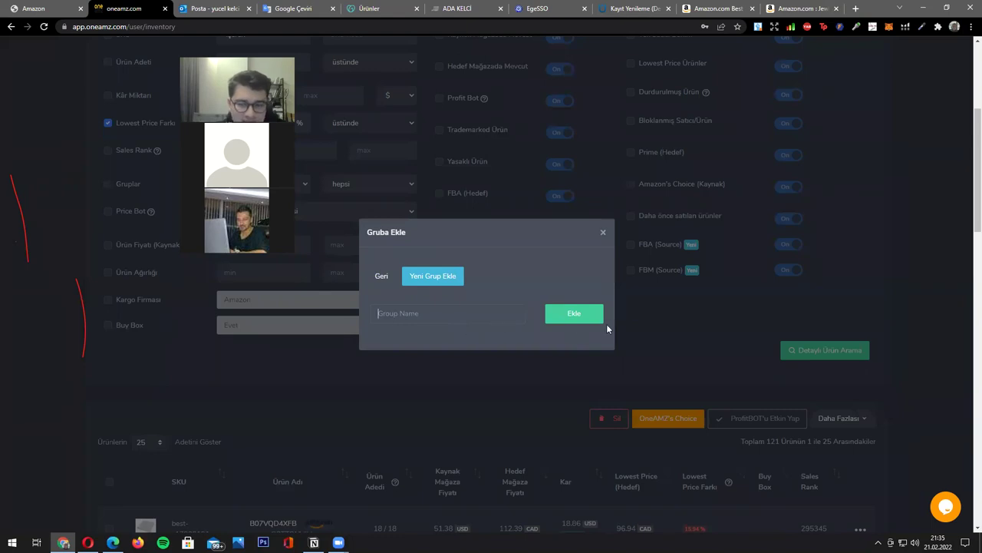
left_click(603, 235)
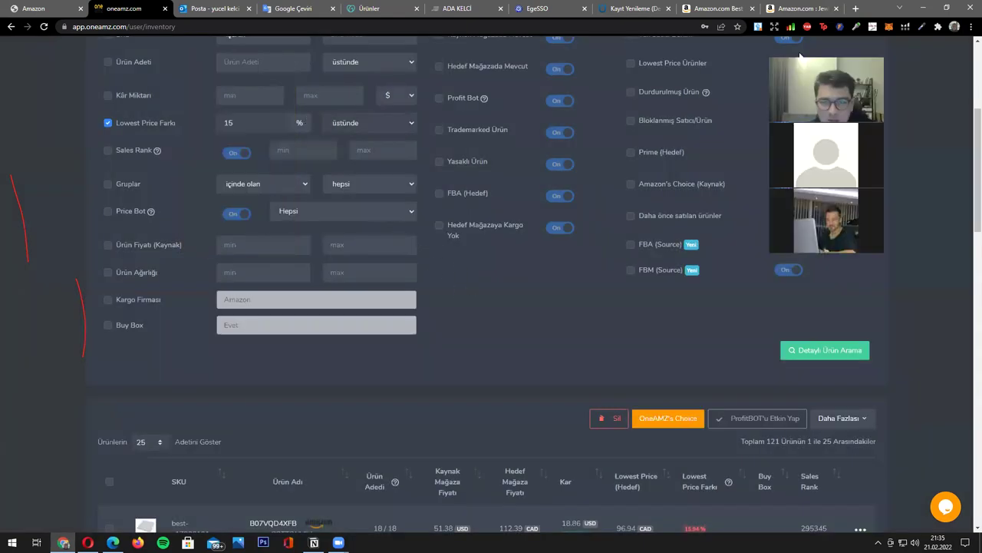
Open a new Product Bot search of type Amazon Linki and review its filter and exclusion options
scroll(540, 198, "up", 10)
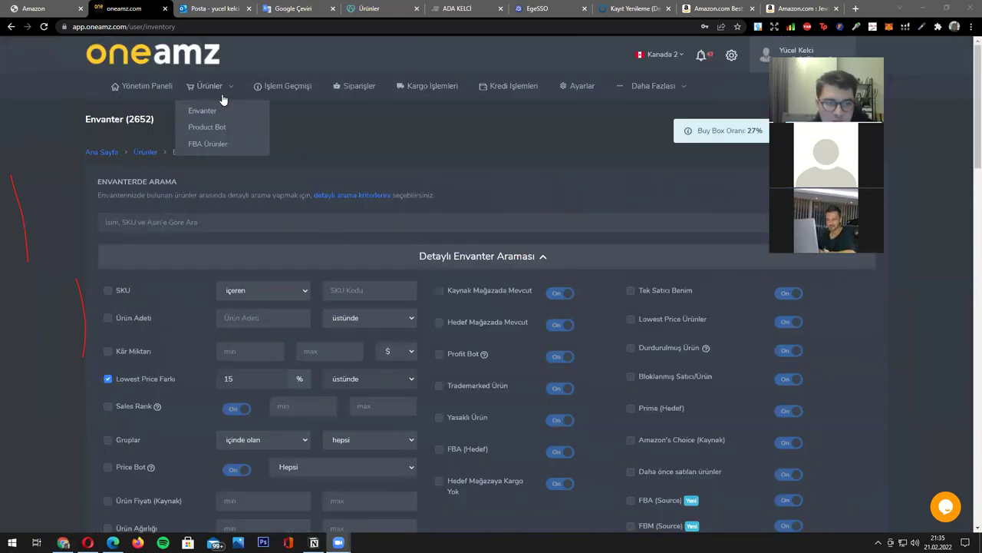
left_click(219, 126)
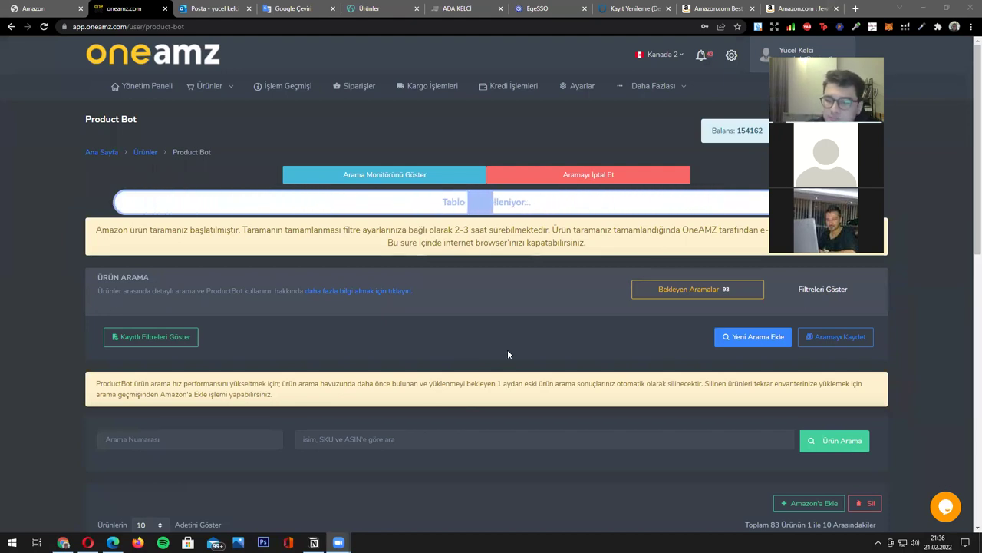
left_click(721, 338)
scroll(639, 384, "down", 1)
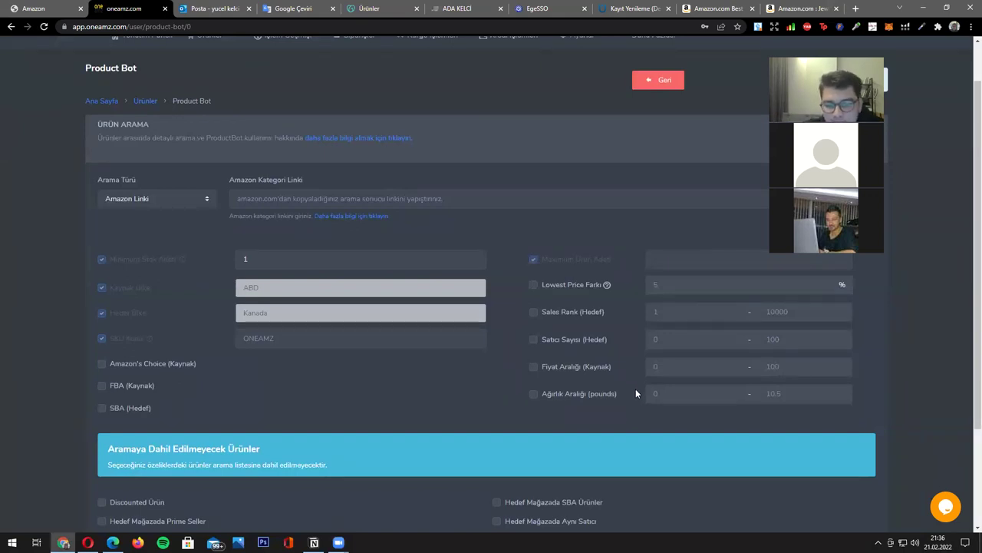
scroll(635, 388, "down", 2)
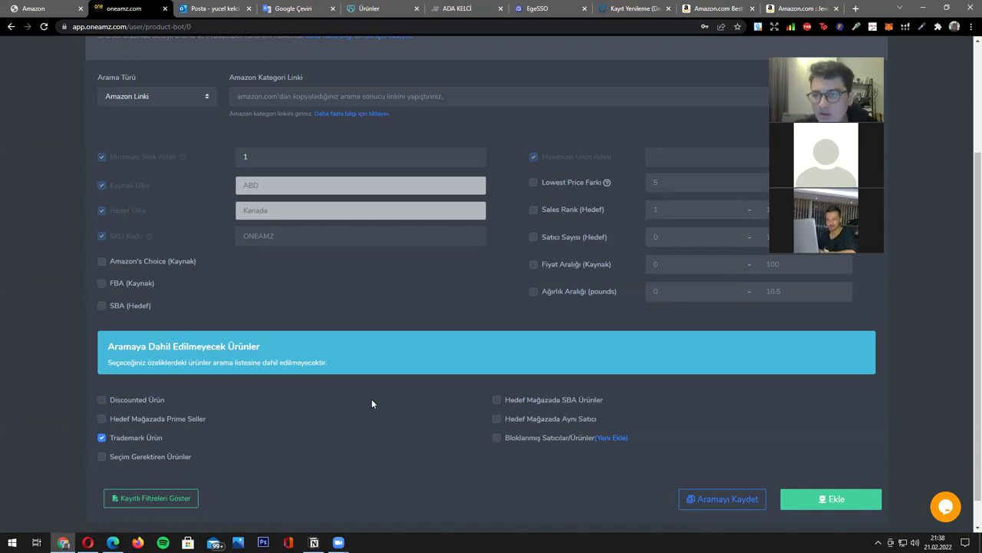
Check the Amazon jewelry box results again, and return to the Maximum Ürün Adeti field of the Product Bot search
left_click(798, 9)
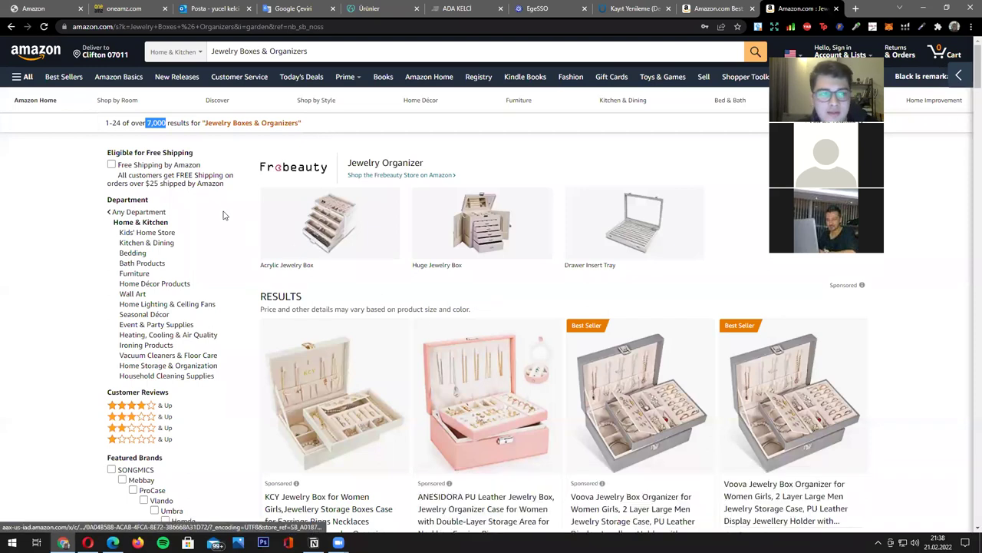
left_click(123, 9)
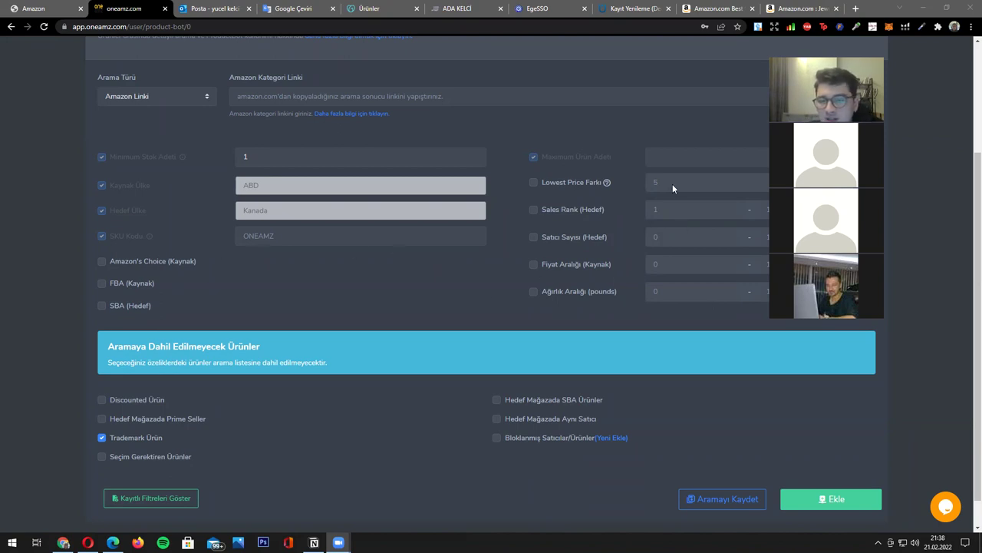
left_click(667, 164)
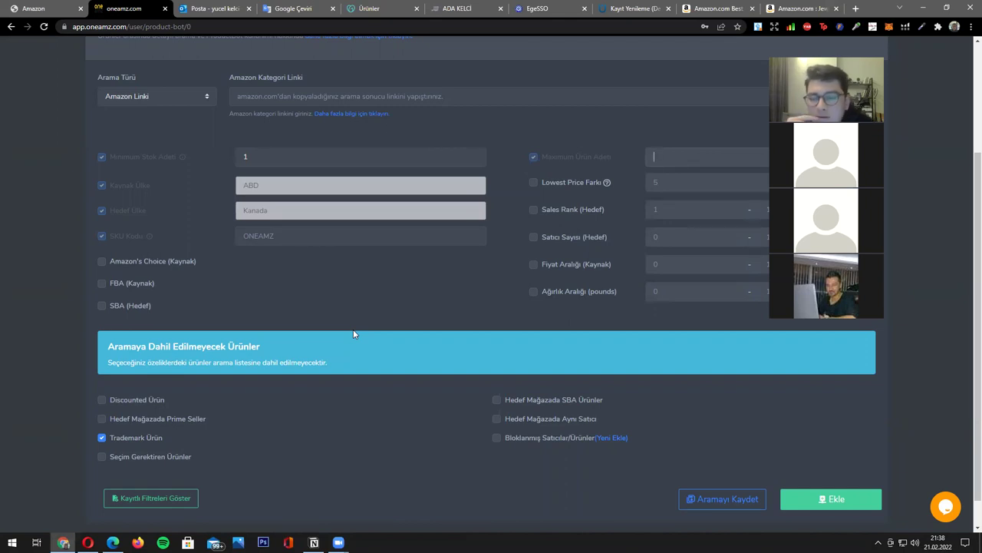
Open the Yönetim Paneli dashboard and highlight the Lowest Price Oranı percentage
scroll(353, 333, "up", 3)
left_click(151, 90)
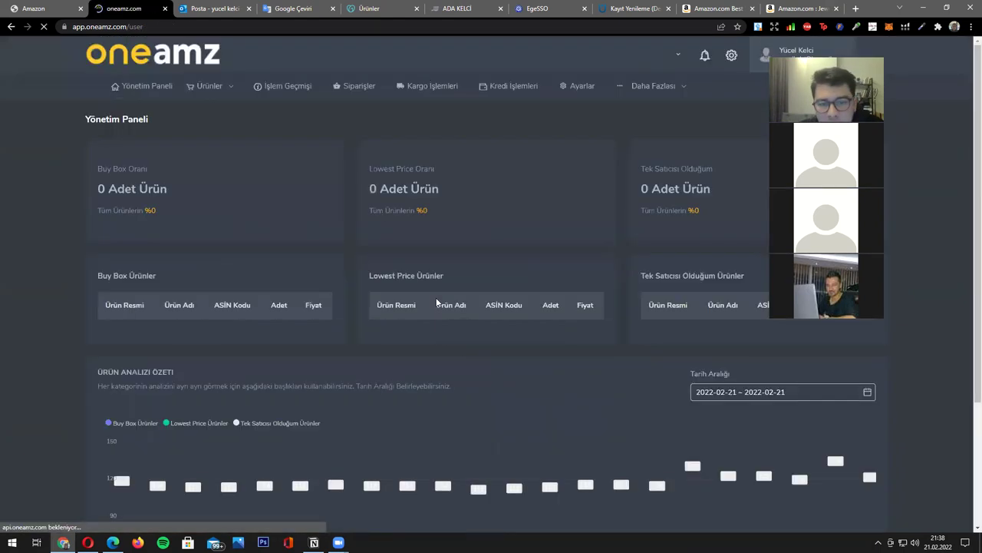
double_click(432, 208)
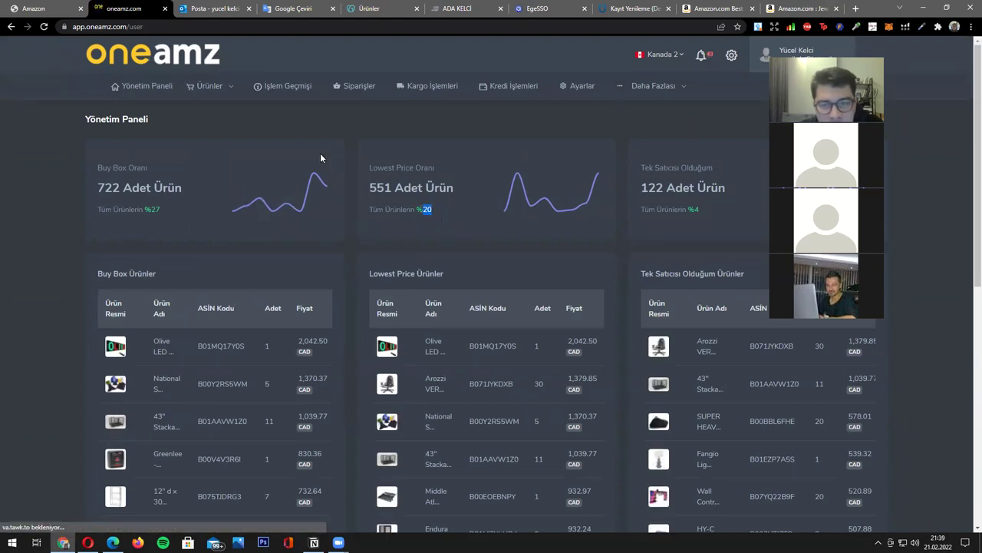
Clear the highlighted percentage and open the Product Bot page to view the running product search
left_click(479, 204)
mouse_move(209, 97)
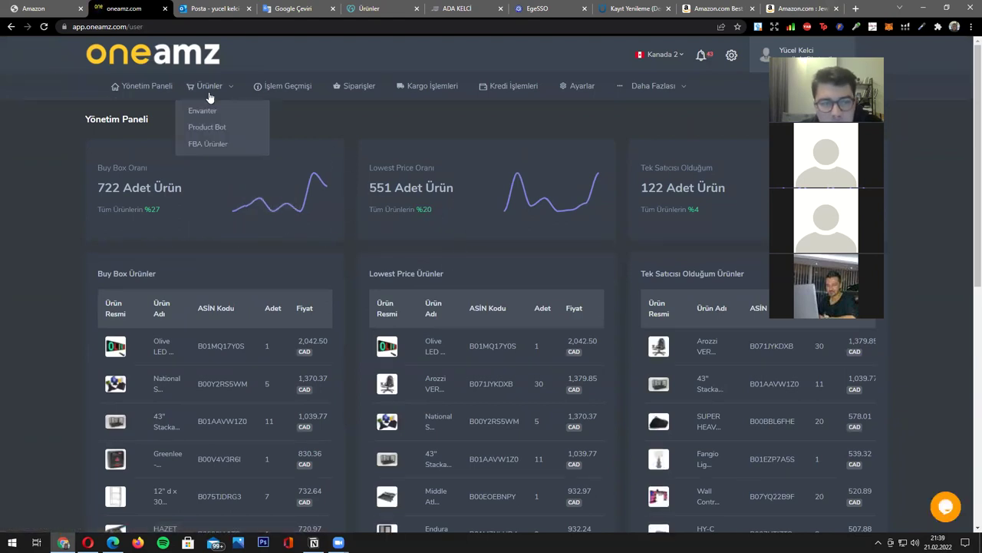
left_click(219, 126)
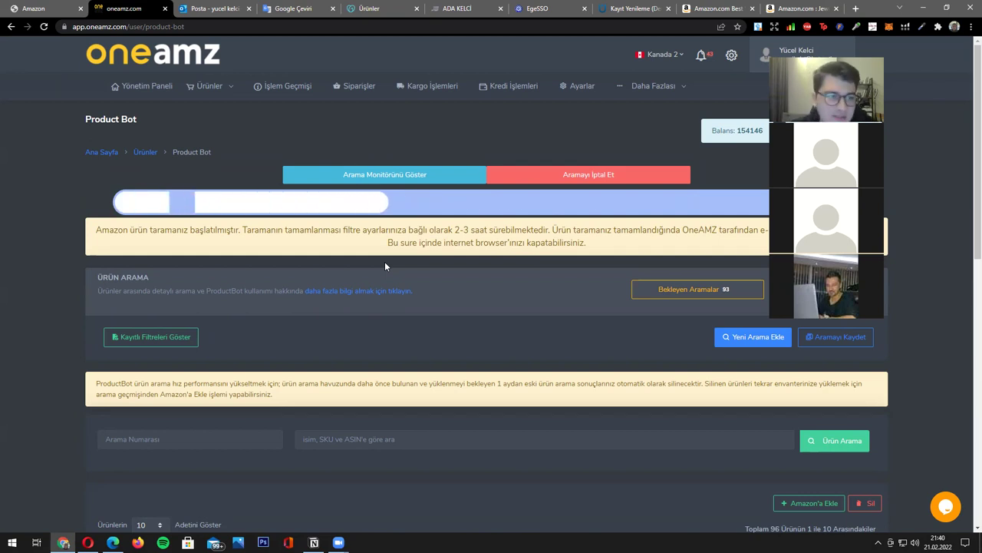
Switch to Seller Central, list the shipped orders in Manage Orders, and open the newest order's shipment for editing
key("ctrl+shift+Tab")
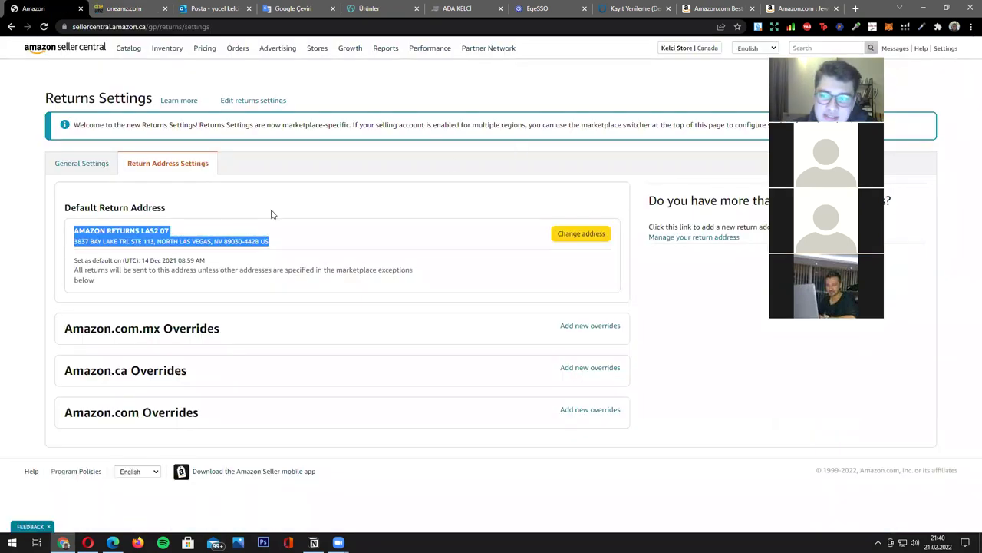
left_click(77, 51)
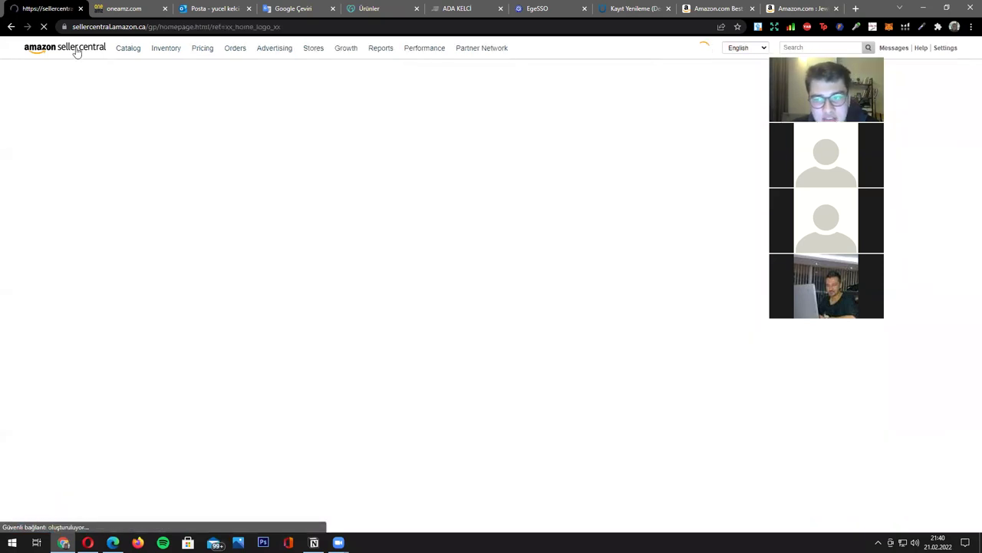
mouse_move(189, 63)
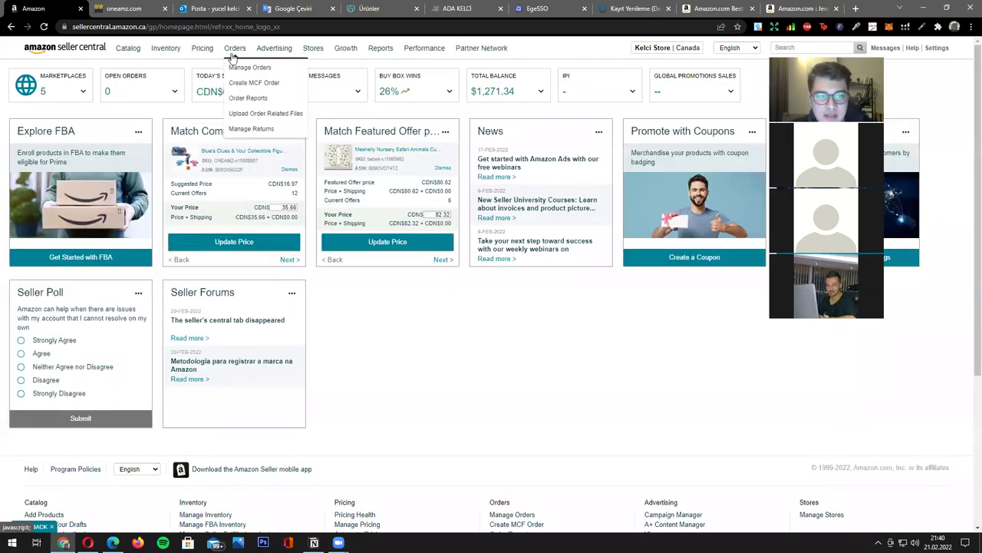
left_click(261, 69)
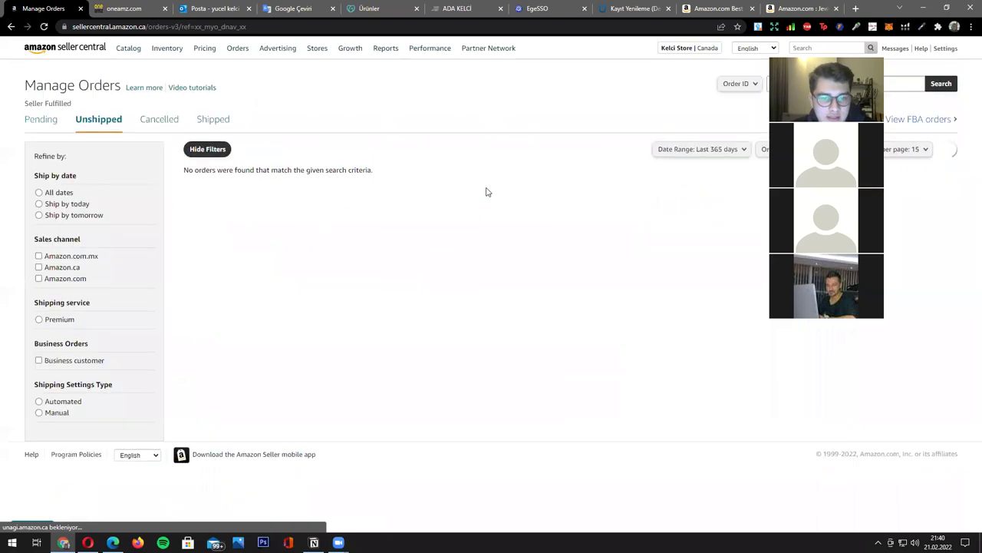
left_click(227, 119)
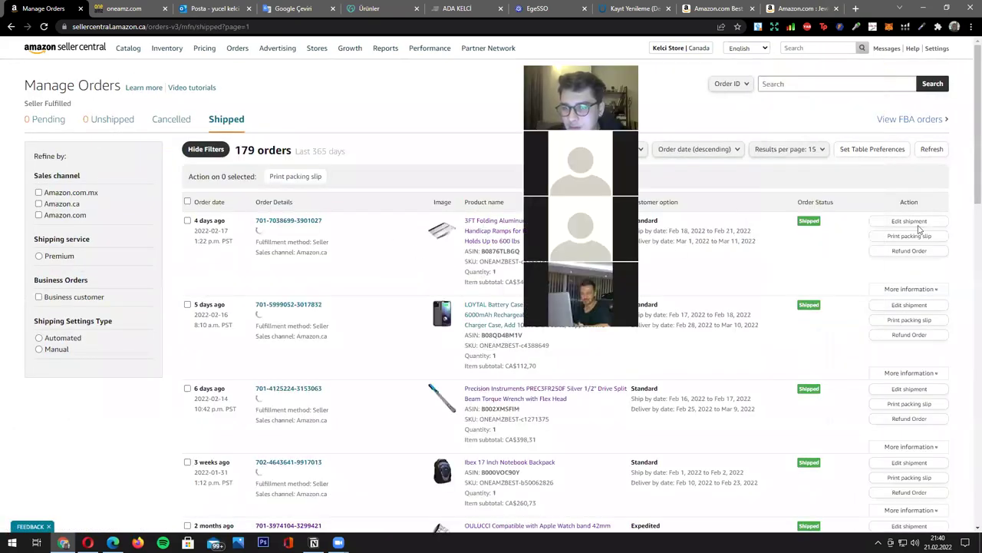
left_click(917, 224)
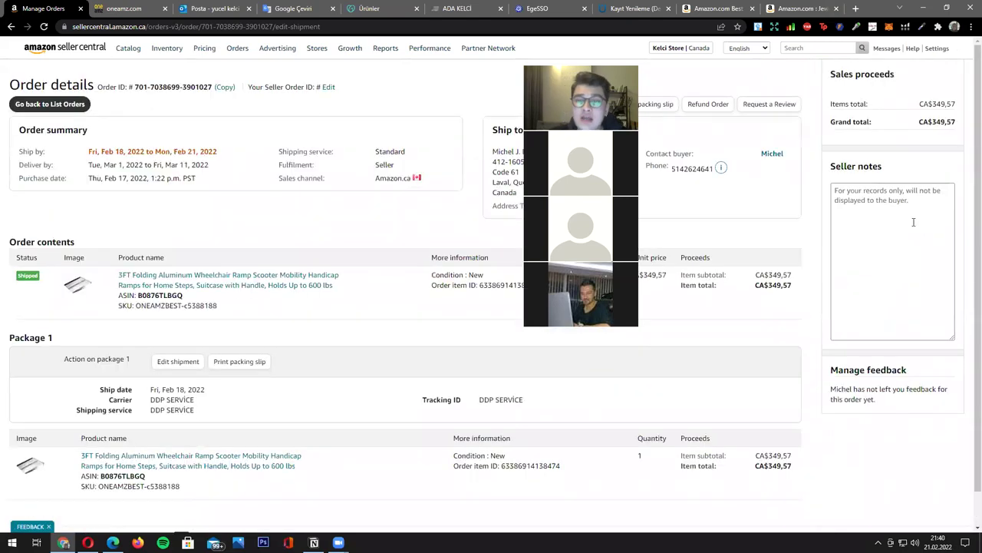